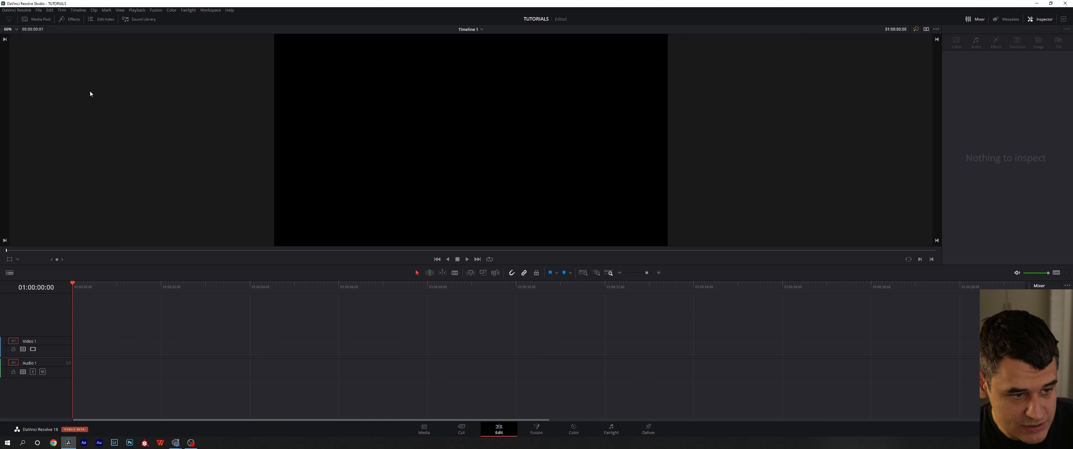
Add a Fusion Composition at the start of the Video 1 track and open it on the Fusion page.
click(71, 21)
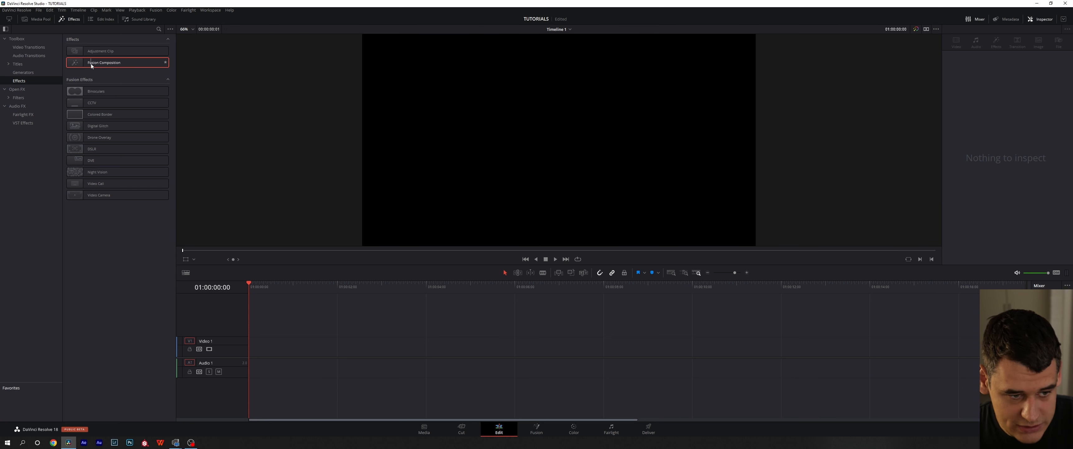
drag(93, 62, 255, 358)
drag(253, 289, 368, 317)
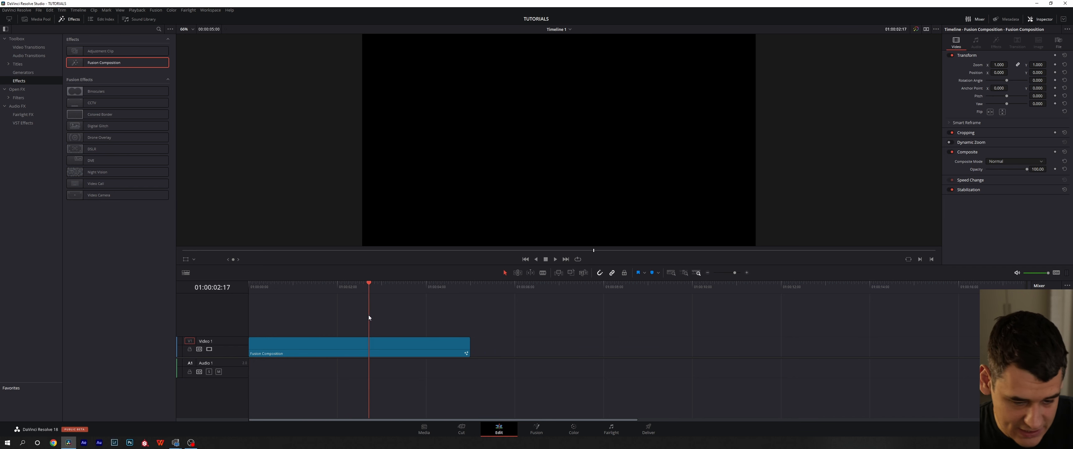
click(418, 352)
click(536, 430)
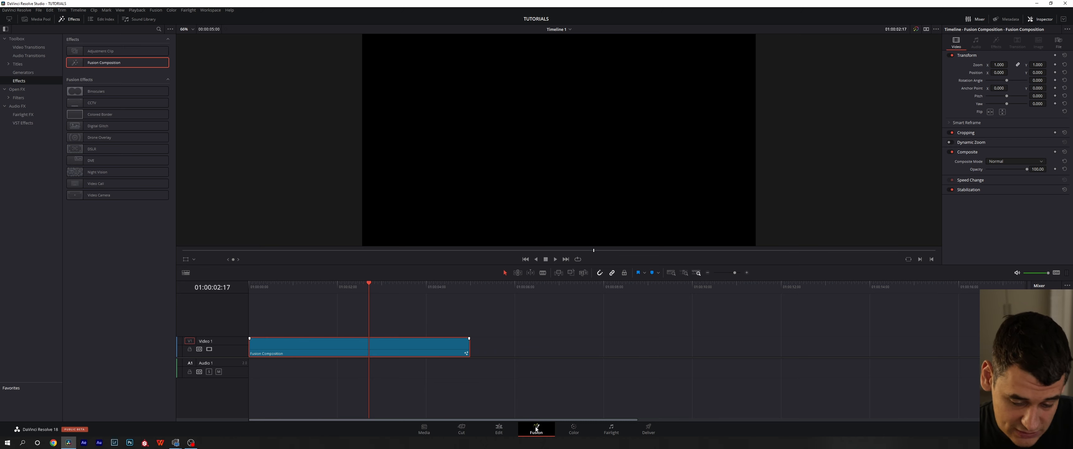
drag(338, 327, 826, 335)
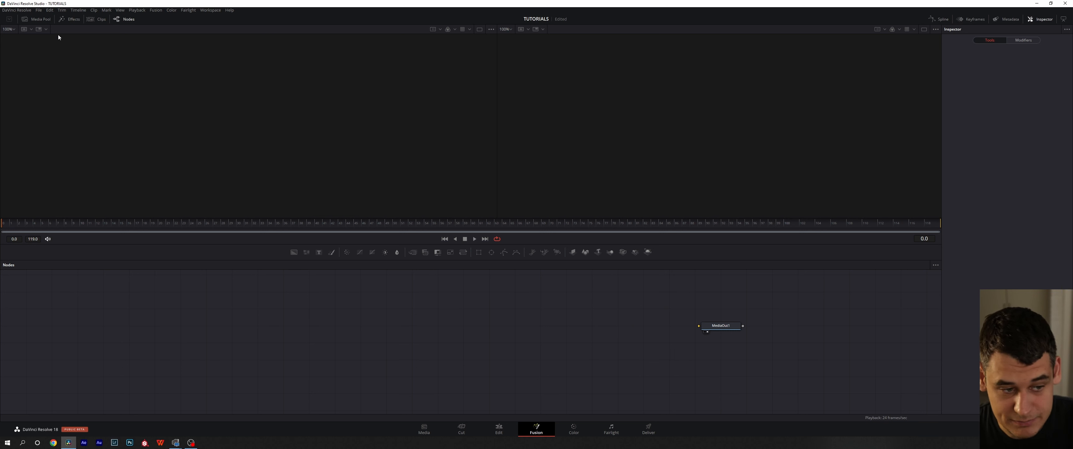
Show the media pool and add a Background node connected to MediaOut1.
click(42, 21)
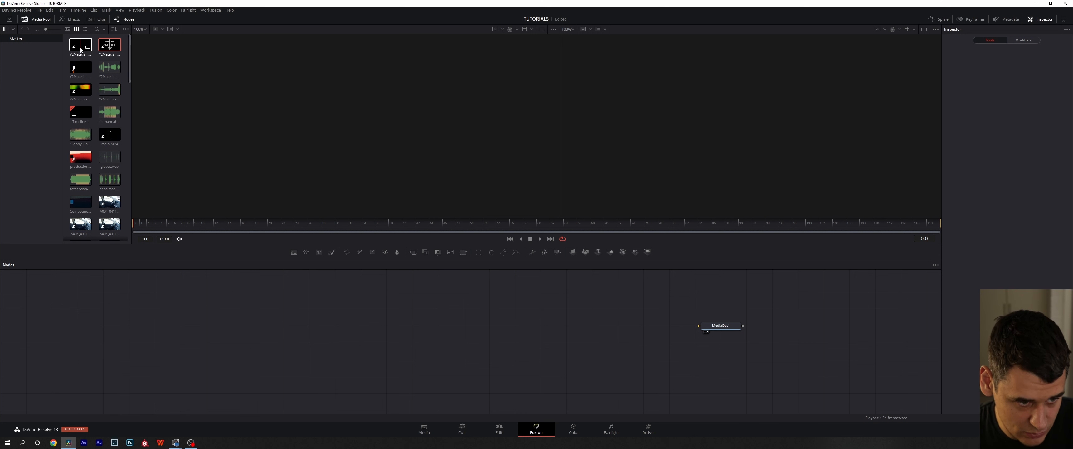
drag(82, 48, 372, 324)
key(Delete)
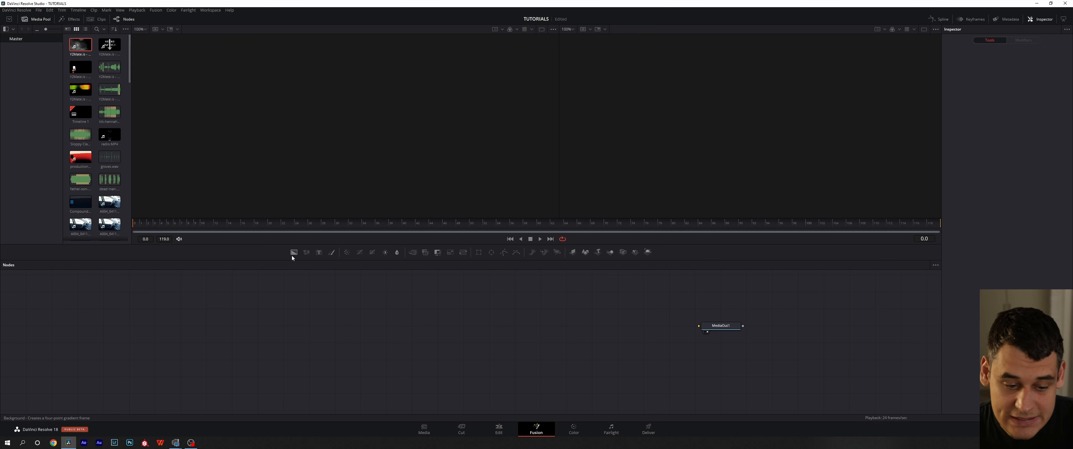
drag(293, 253, 355, 360)
drag(365, 326, 694, 328)
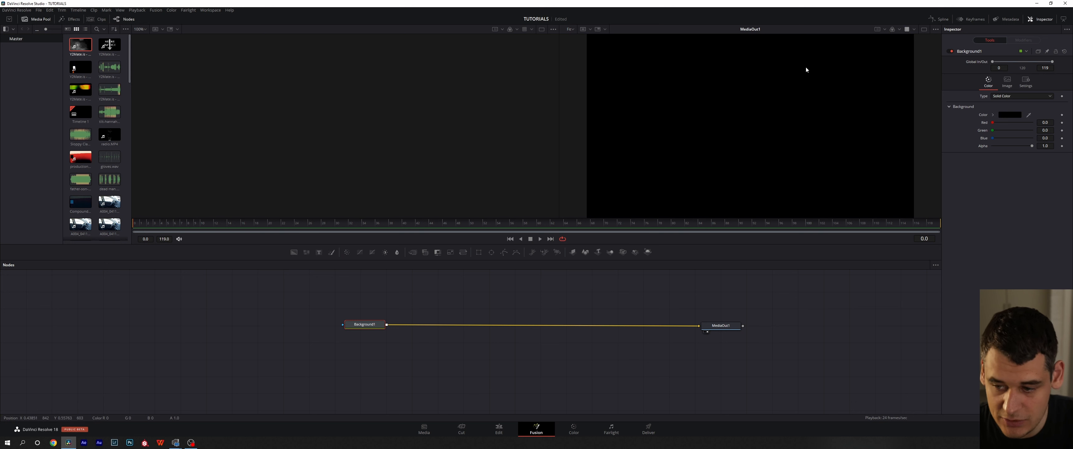
Make the background a Vertical gradient with a dark teal top colour (hue 0.536, saturation 0.982, value 0.047).
click(1035, 96)
click(1033, 118)
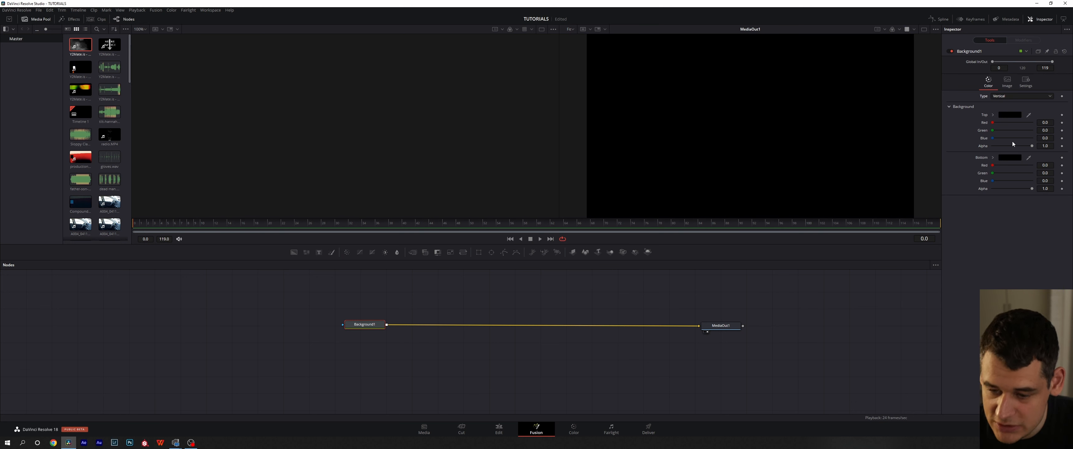
click(992, 115)
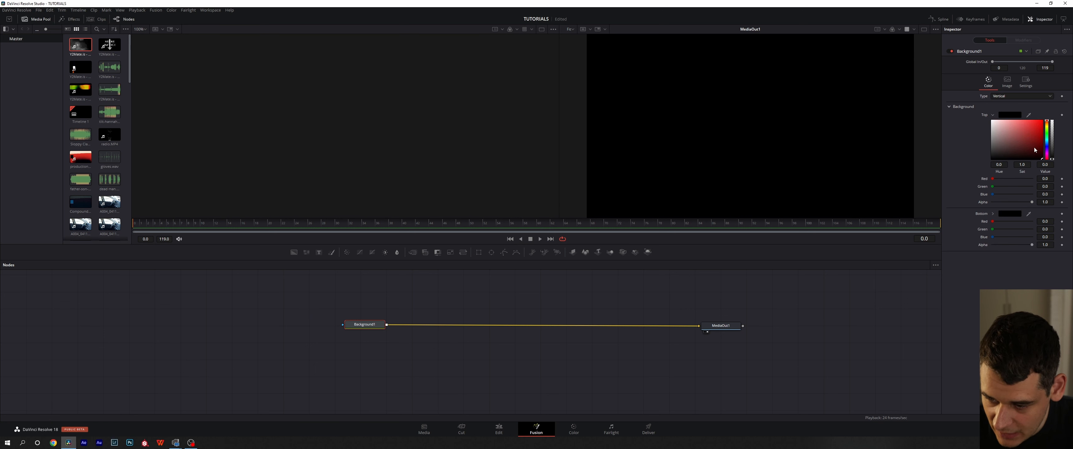
mouse_move(1035, 149)
mouse_down()
mouse_move(1039, 133)
mouse_move(1042, 159)
mouse_up()
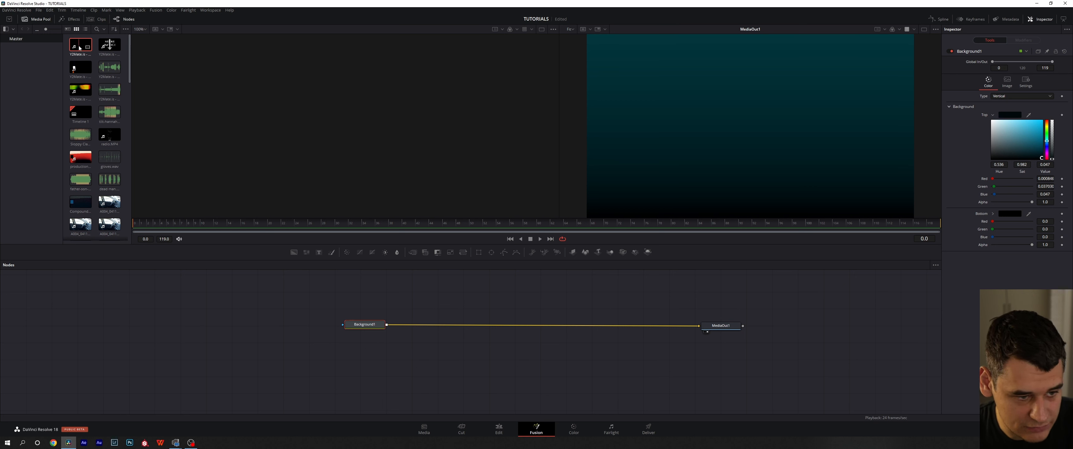
Merge the first media pool clip, the dust particles, over Background1 and align the Merge1 and MediaIn1 nodes.
drag(79, 49, 412, 365)
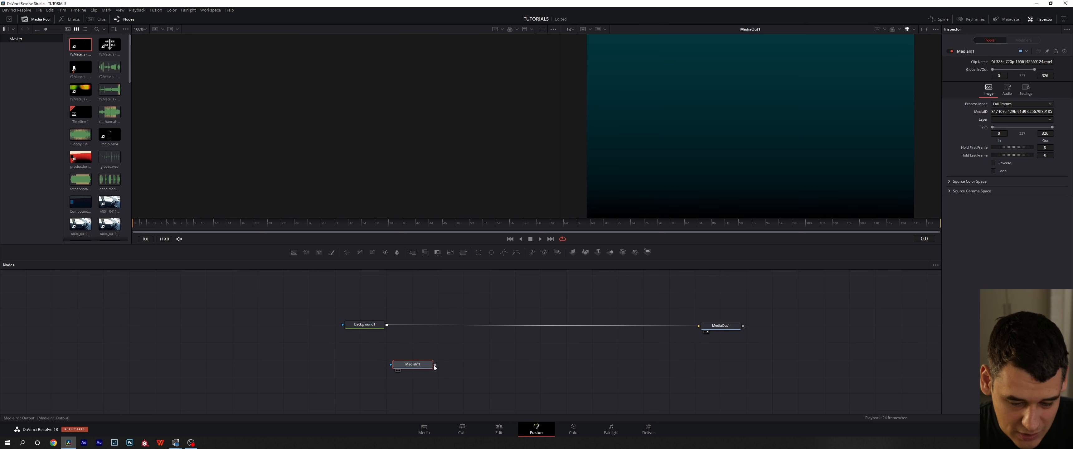
drag(434, 365, 386, 325)
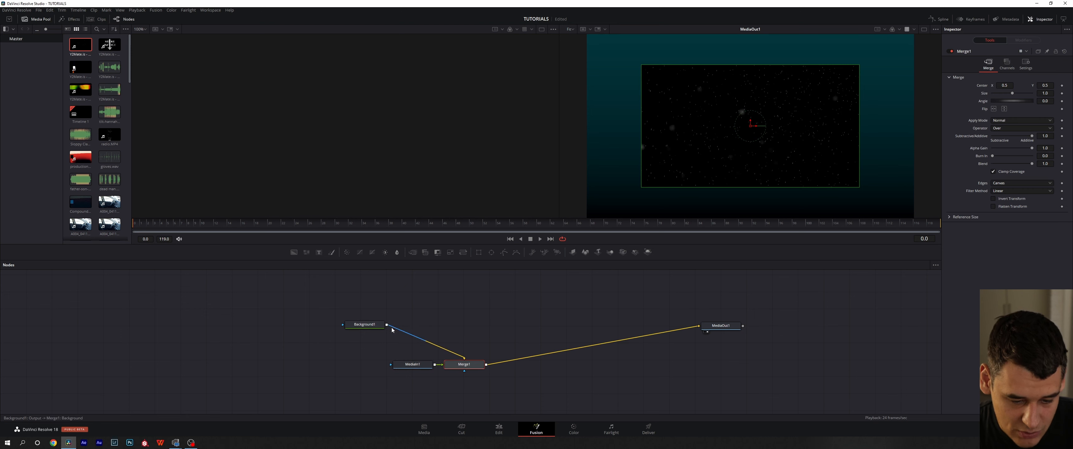
drag(461, 367, 412, 326)
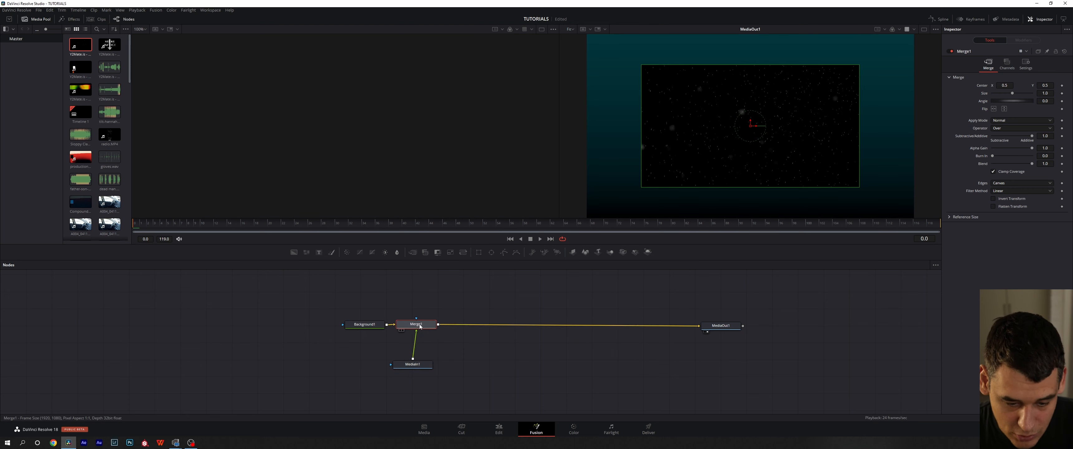
drag(425, 368, 428, 366)
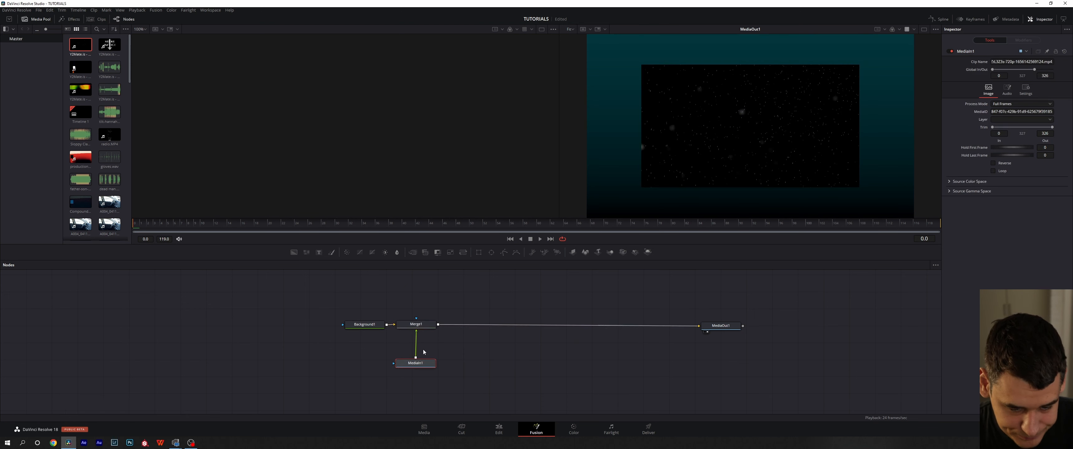
Set Merge1's Size to 1.7 and its Apply Mode to Screen.
click(419, 329)
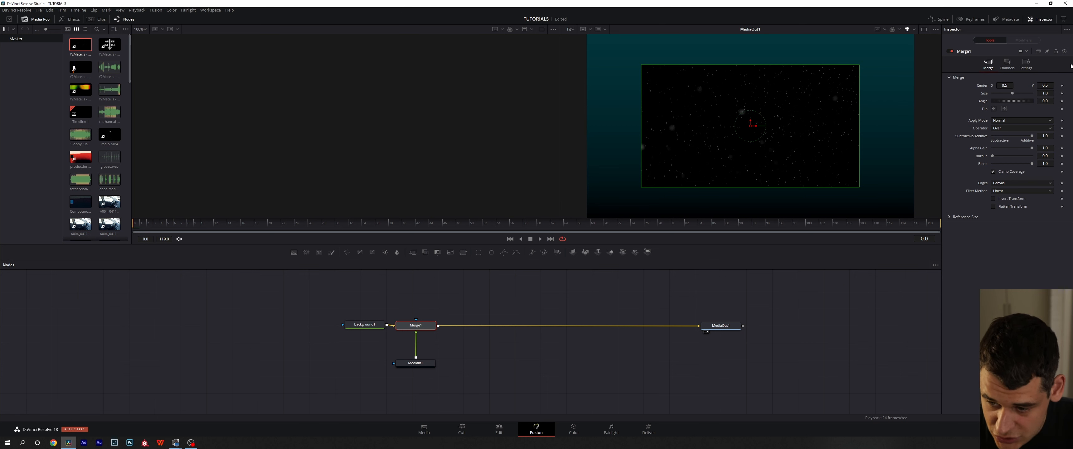
drag(1013, 94, 1015, 94)
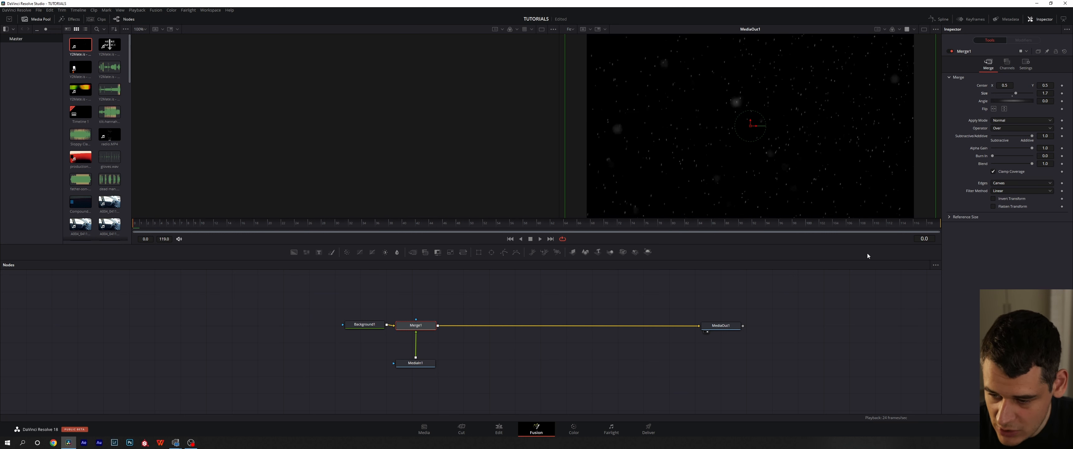
click(1020, 121)
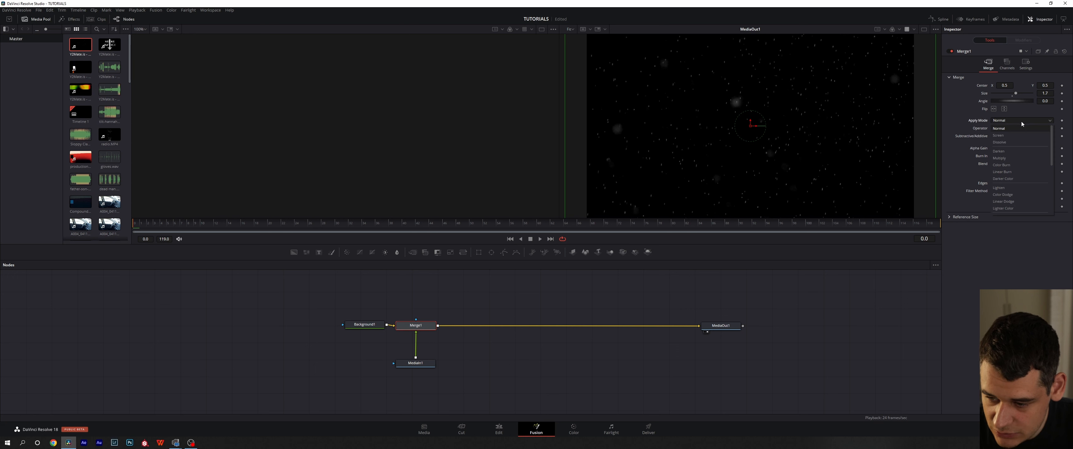
click(1025, 135)
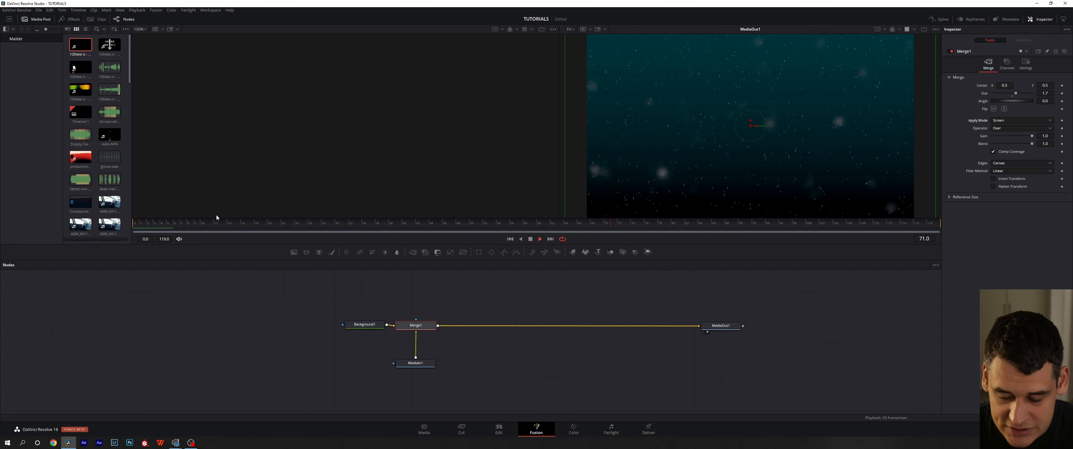
Lower Merge1's Blend to 0.134 and preview the particle overlay from the start of the composition.
key(space)
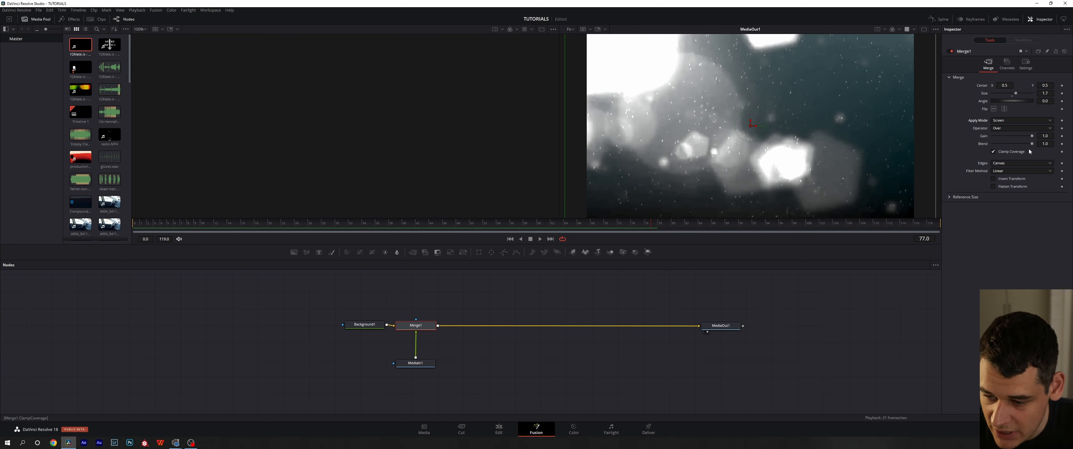
drag(1032, 144, 998, 155)
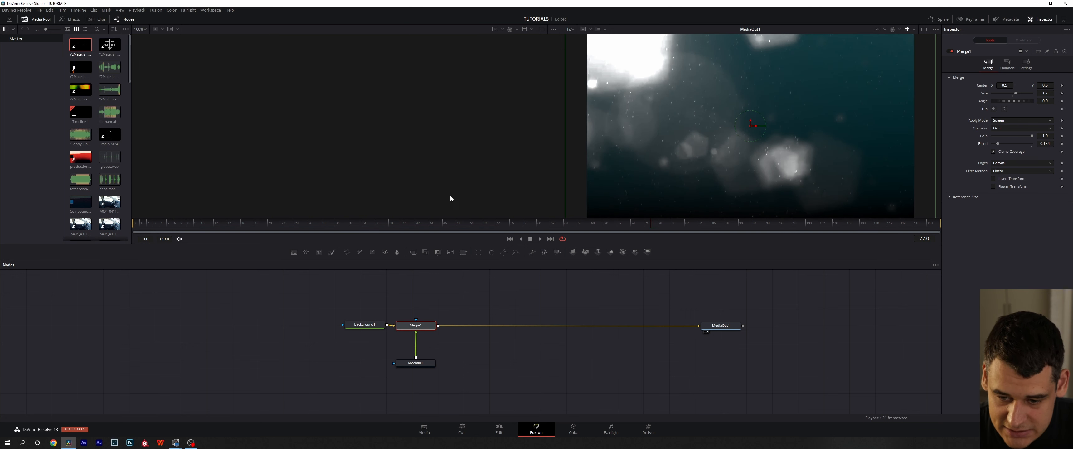
drag(458, 227, 127, 233)
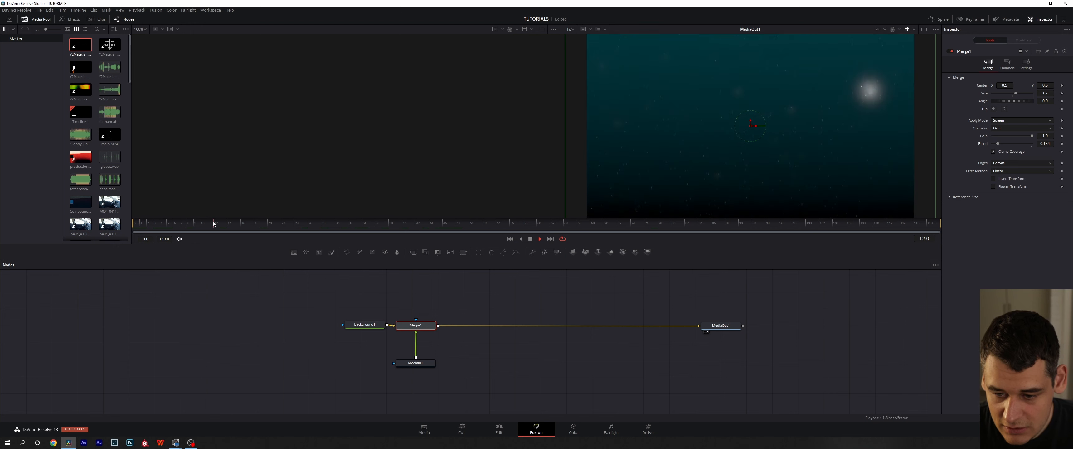
key(space)
drag(255, 224, 107, 228)
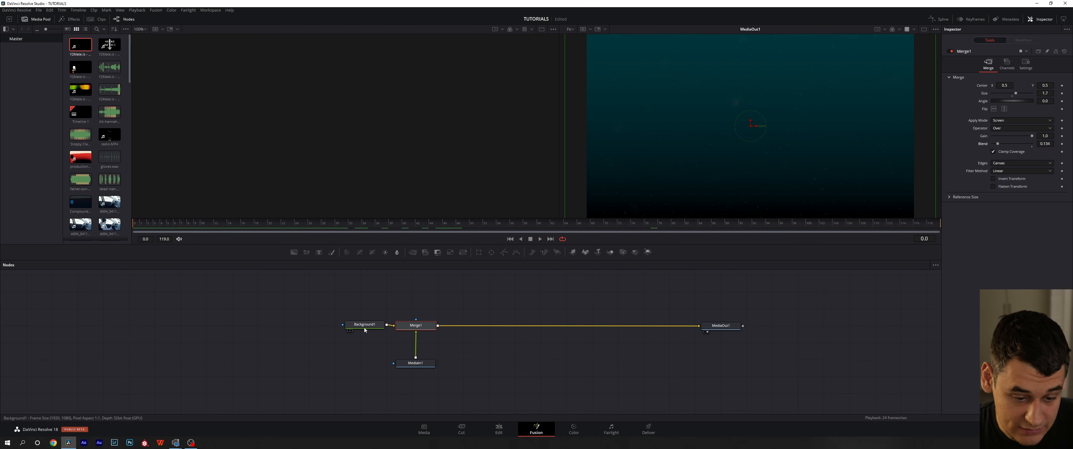
Move the background and particle nodes away from MediaOut1 to make room, and merge the Super 8 film clip over Merge1's output.
drag(365, 329, 244, 330)
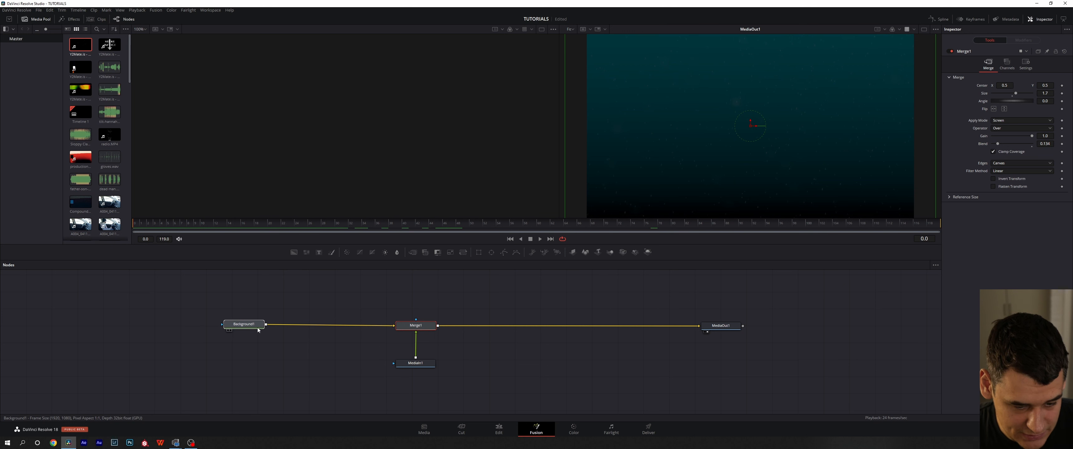
drag(385, 308, 437, 369)
drag(423, 328, 325, 327)
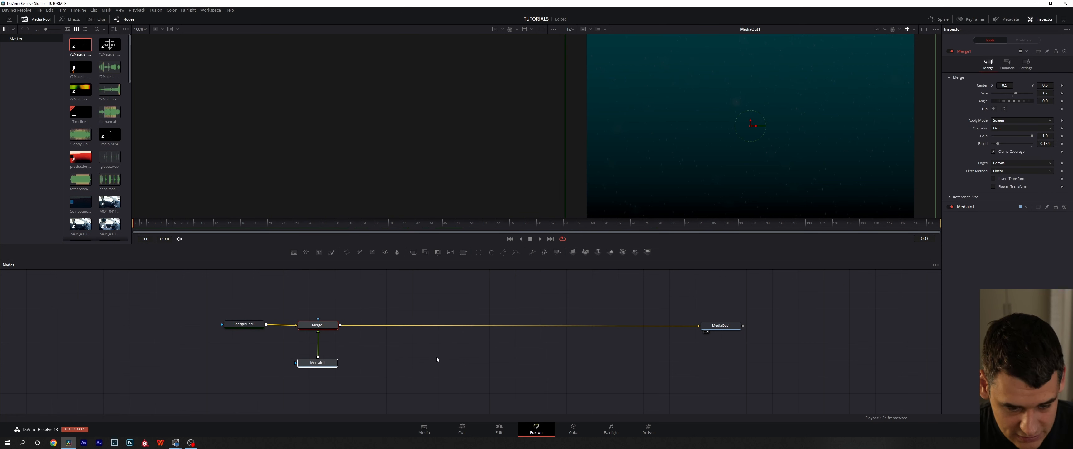
scroll(437, 359, down, 2)
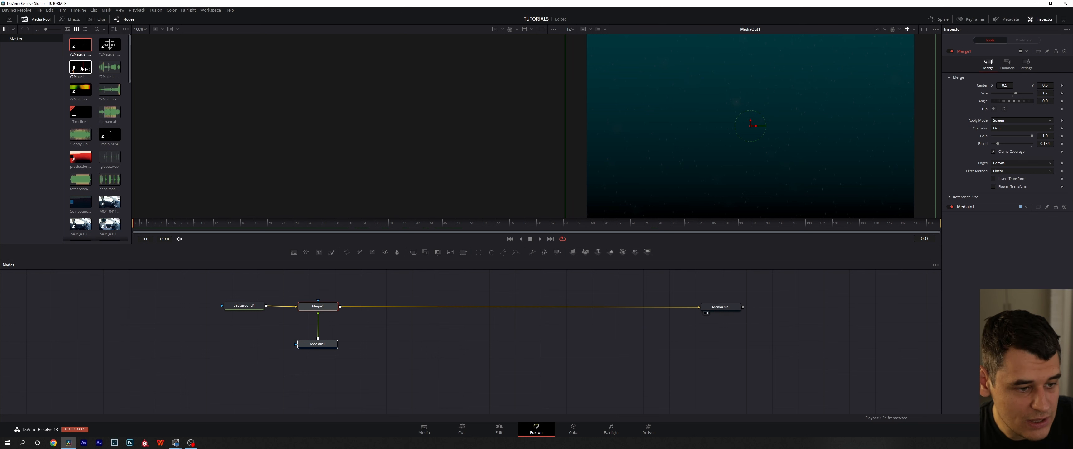
drag(80, 71, 340, 307)
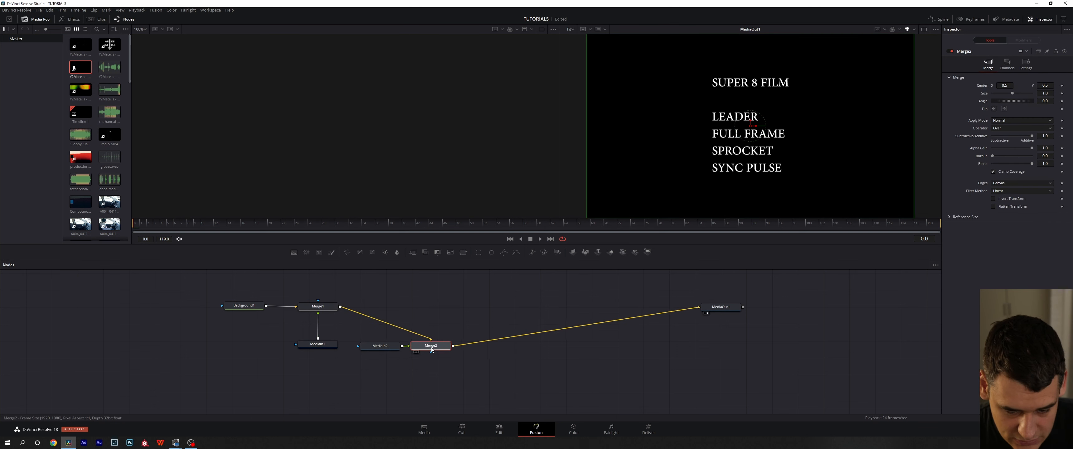
drag(430, 346, 380, 306)
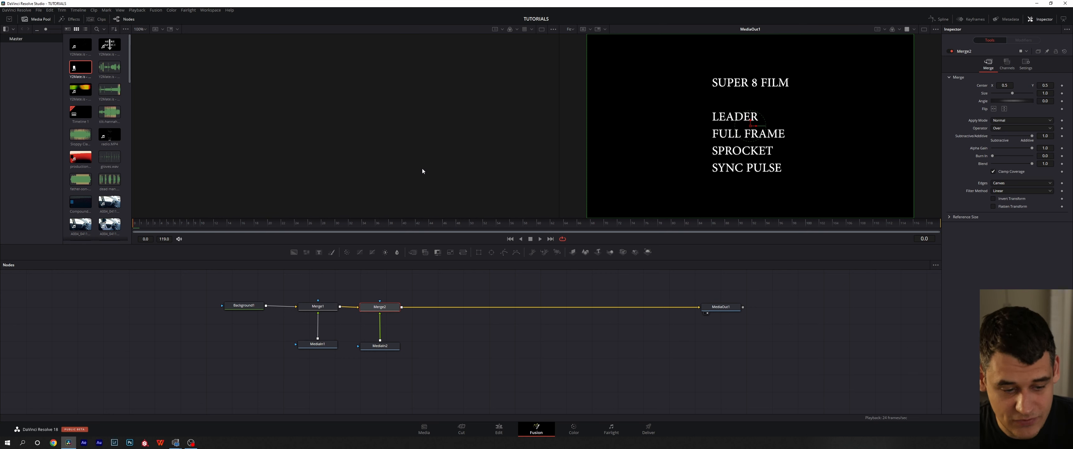
Scrub through the film clip, return to frame 0 and trim MediaIn2's in point to frame 333.
drag(250, 225, 685, 223)
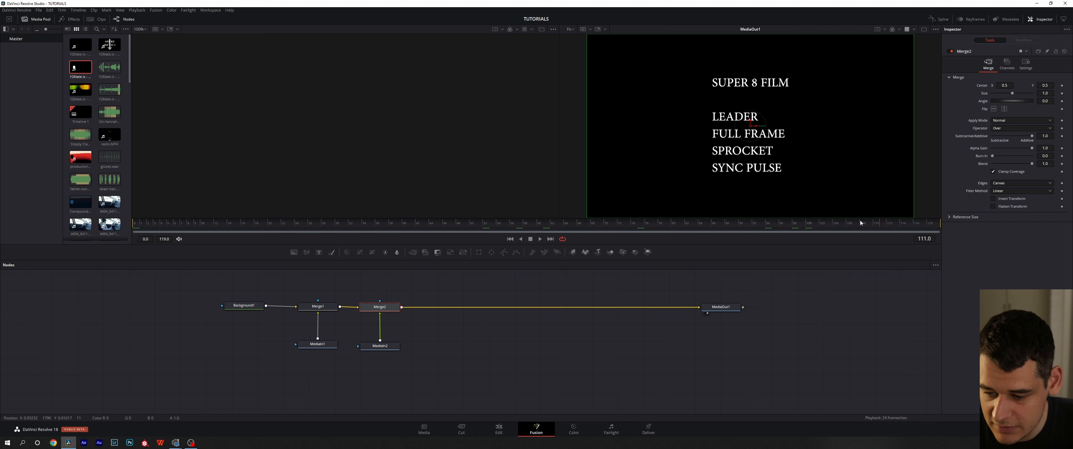
drag(860, 222, 362, 223)
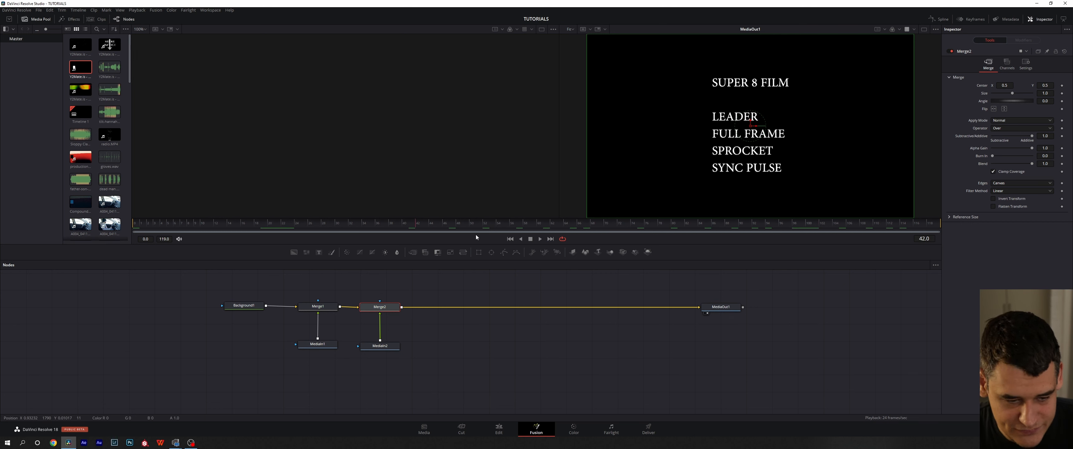
key(Home)
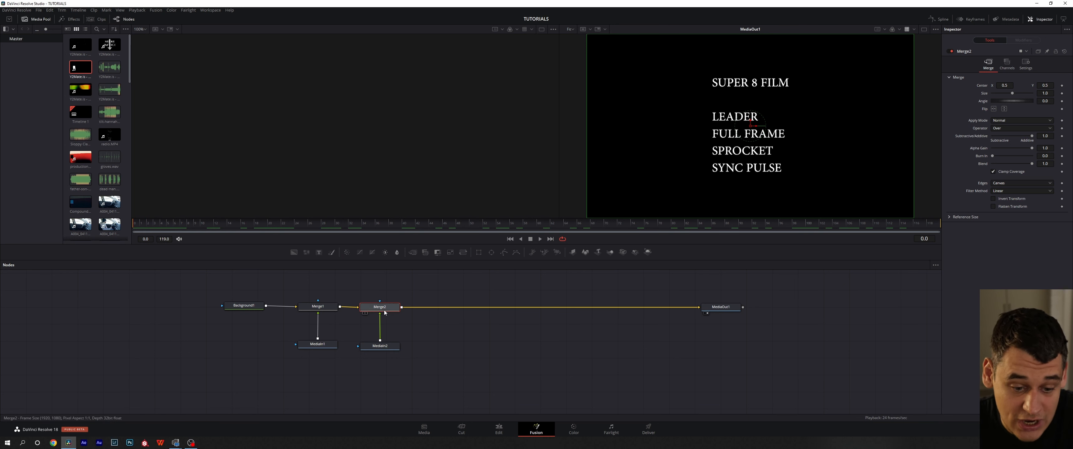
click(389, 348)
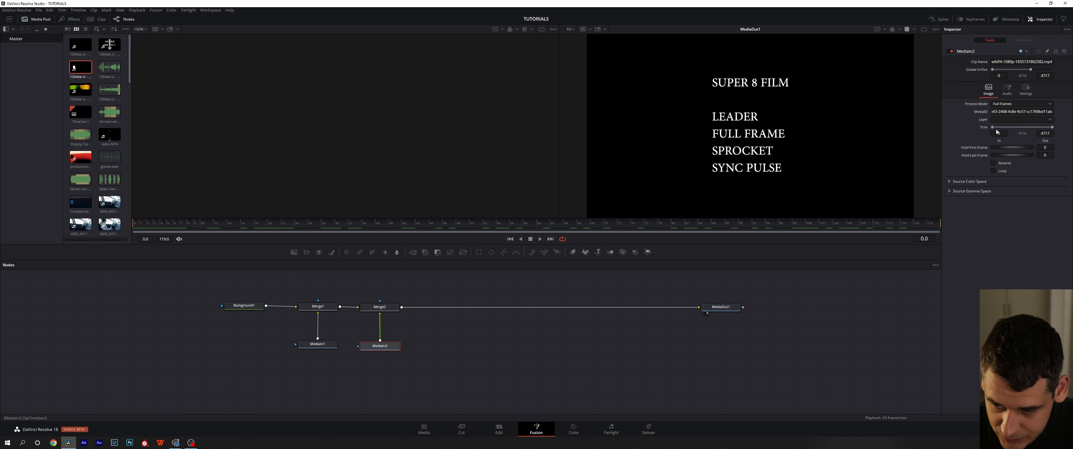
drag(999, 133, 1068, 133)
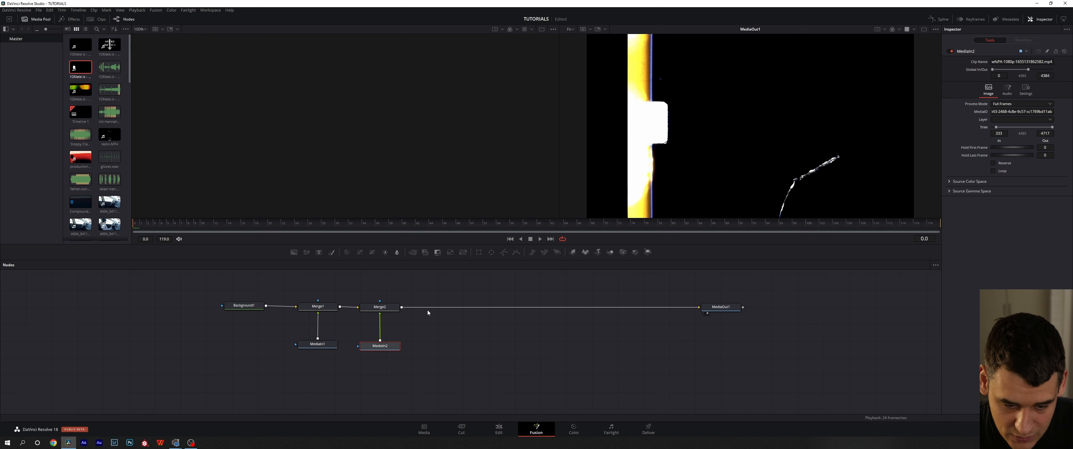
Set Merge2's Size to about 1.6 and its Apply Mode to Screen, and preview the Super 8 overlay.
click(384, 308)
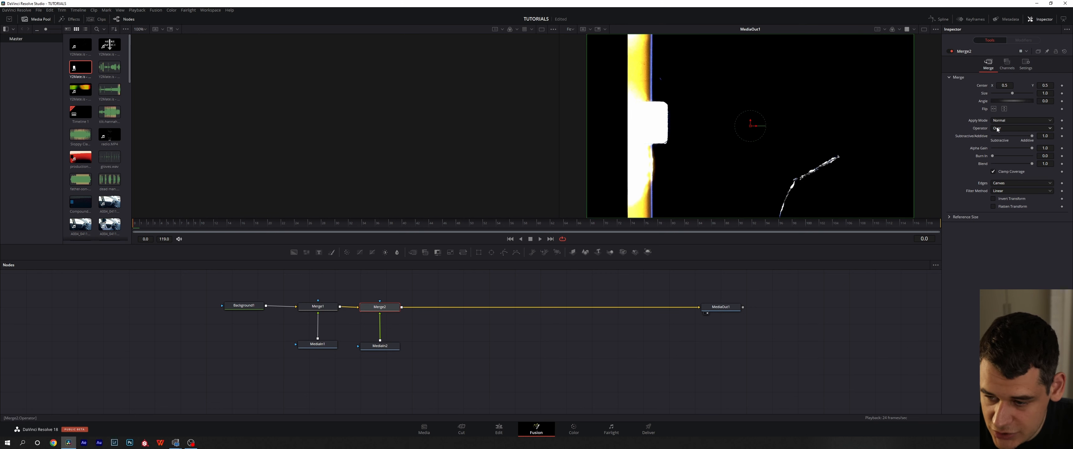
drag(1012, 94, 1014, 108)
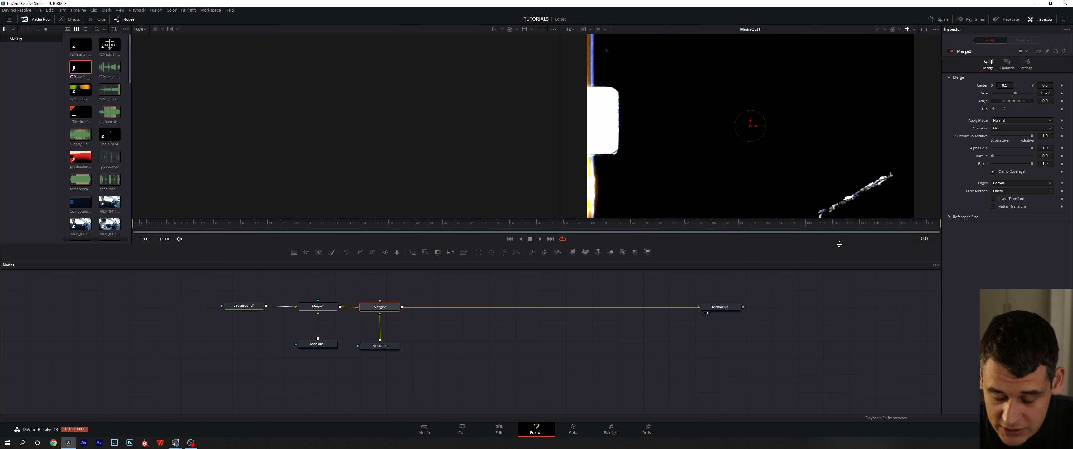
click(1019, 119)
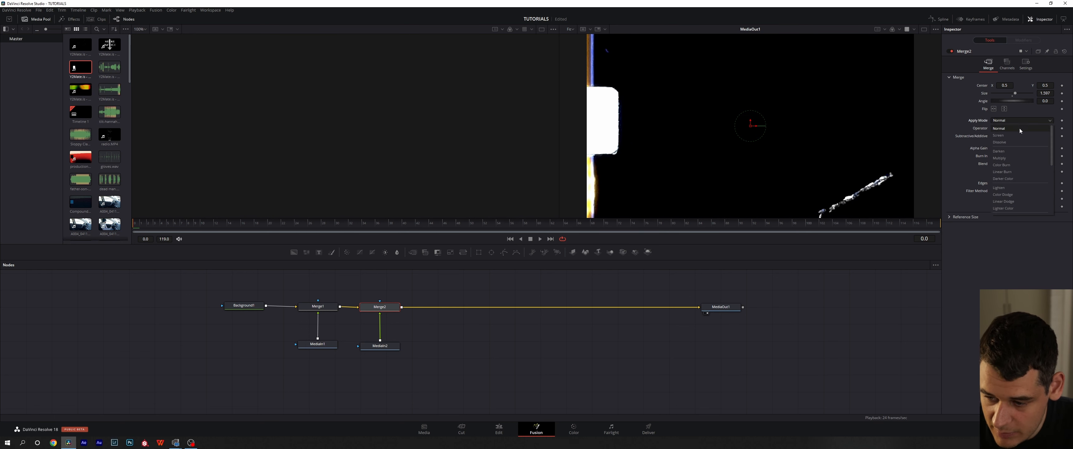
click(1020, 137)
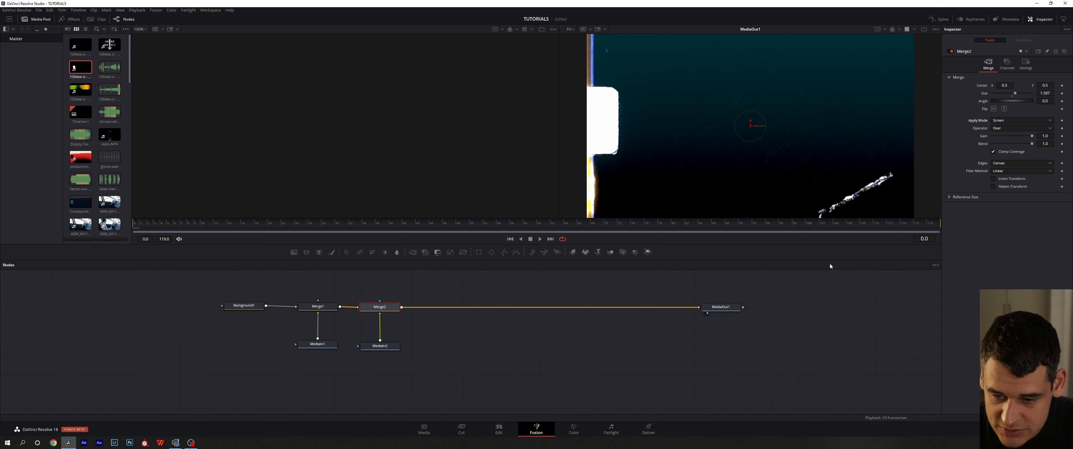
key(space)
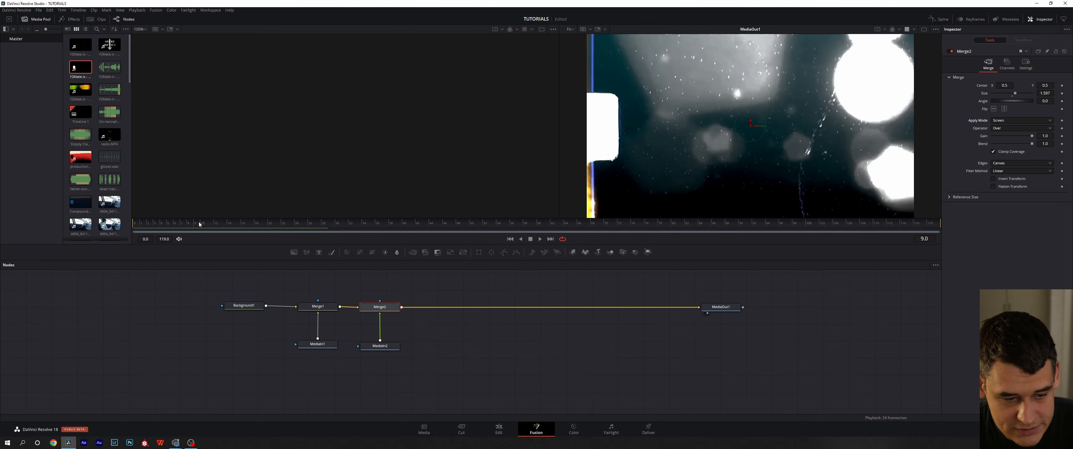
key(space)
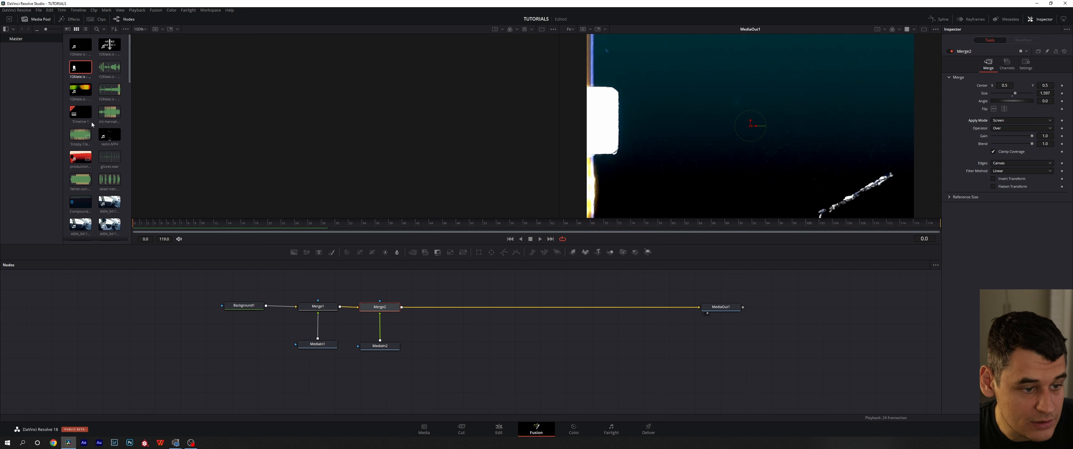
Merge the film countdown clip over Merge2's output and trim MediaIn3's in point to frame 207.
drag(109, 45, 402, 318)
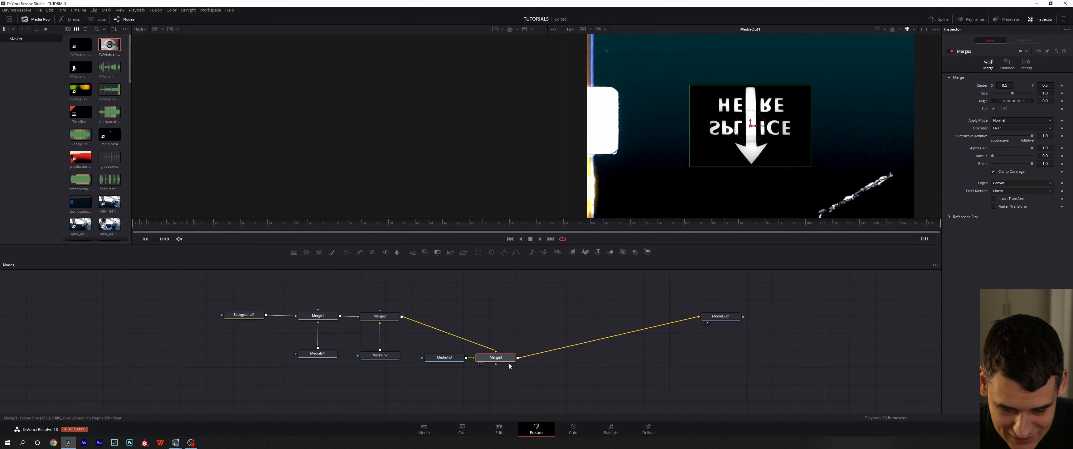
drag(501, 358, 448, 317)
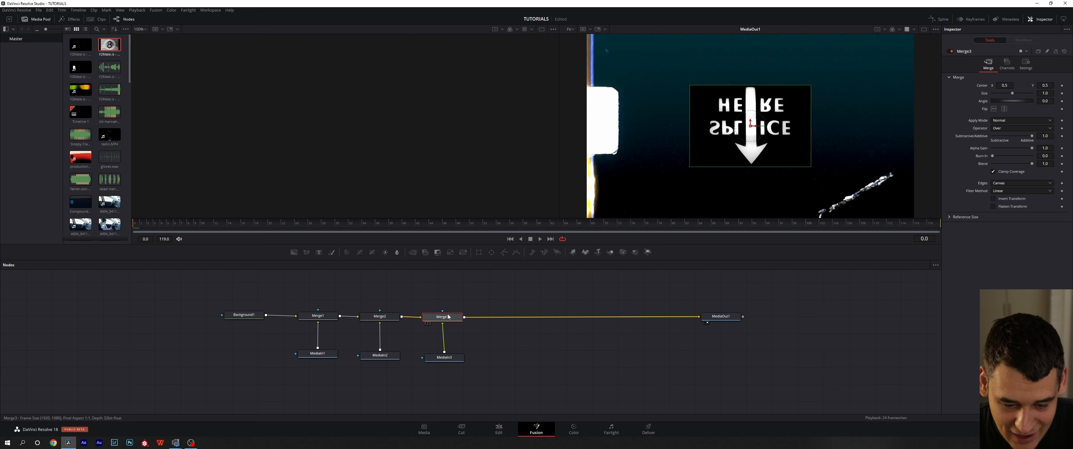
drag(516, 211, 138, 240)
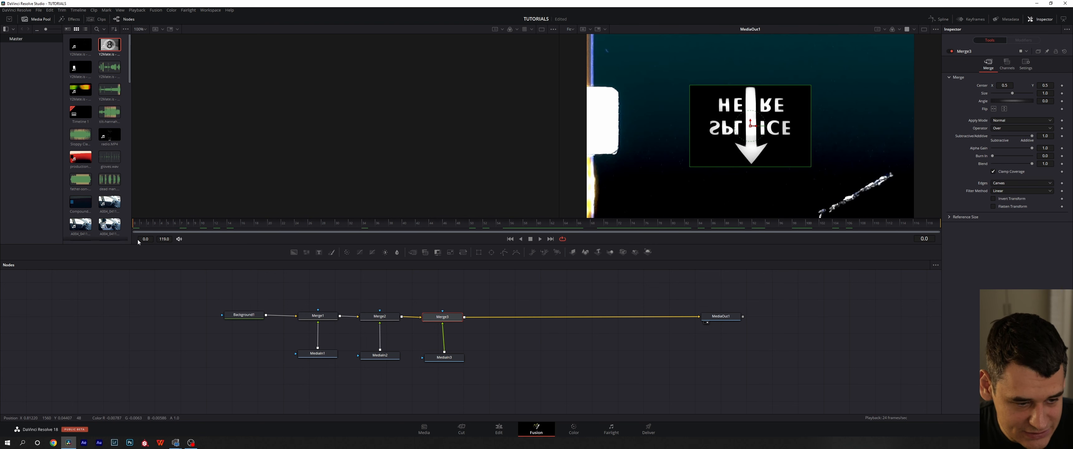
click(444, 357)
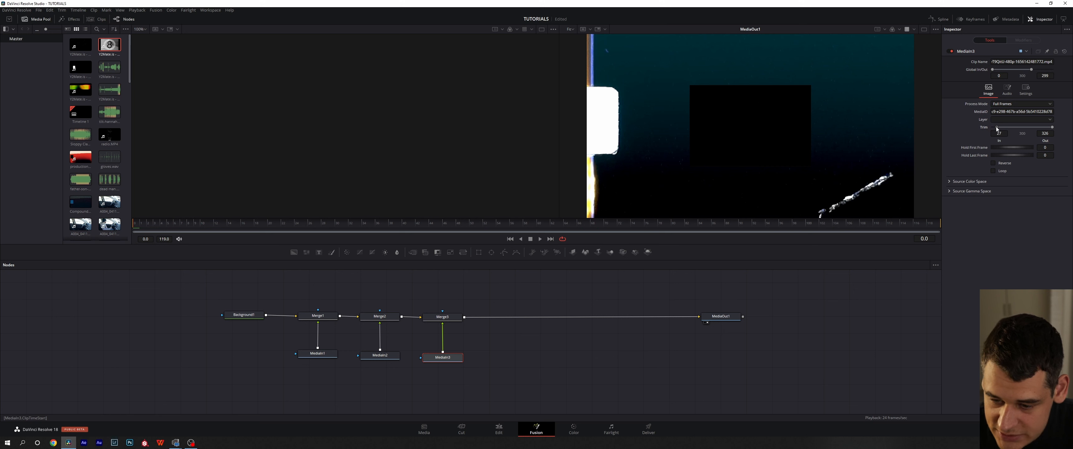
drag(996, 127, 1030, 127)
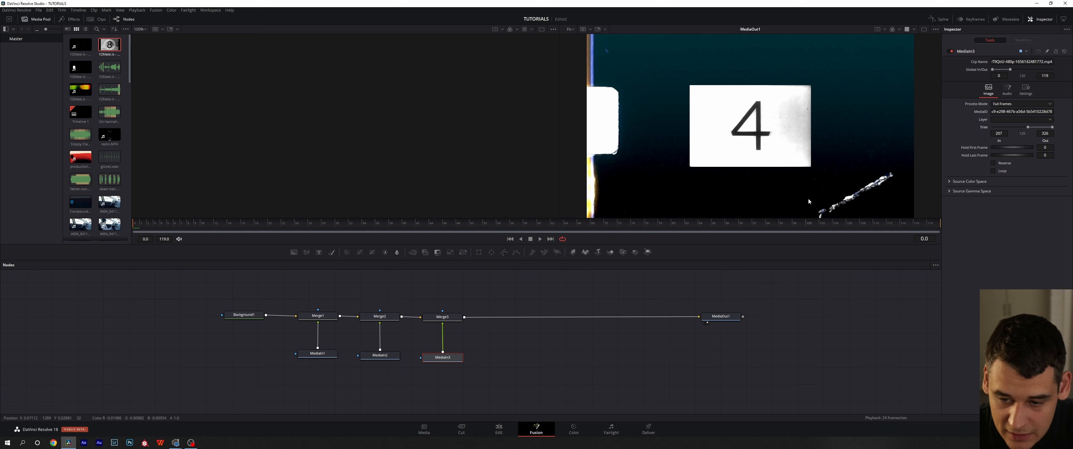
Set Merge3's Size to 2.78 and its Apply Mode to Multiply, and preview the countdown overlay along the composition.
click(443, 317)
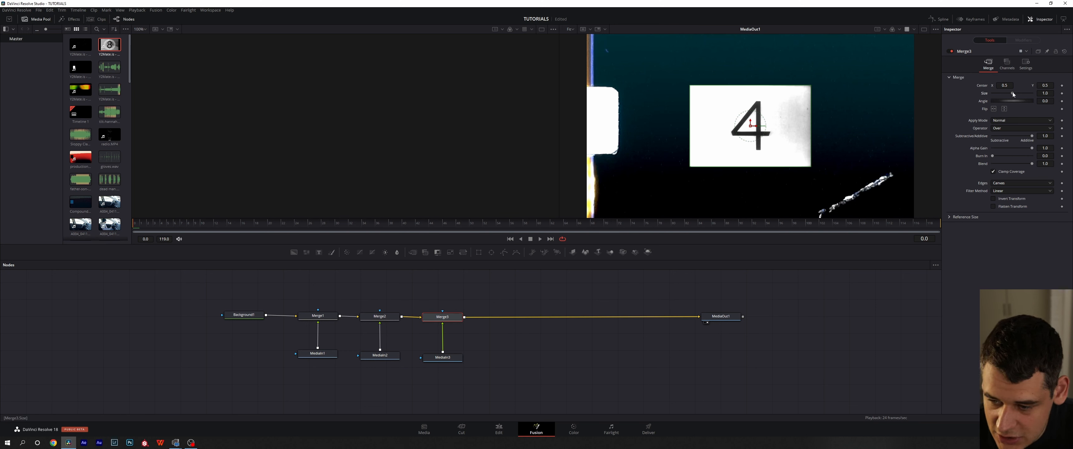
drag(1012, 92, 1021, 93)
click(1021, 120)
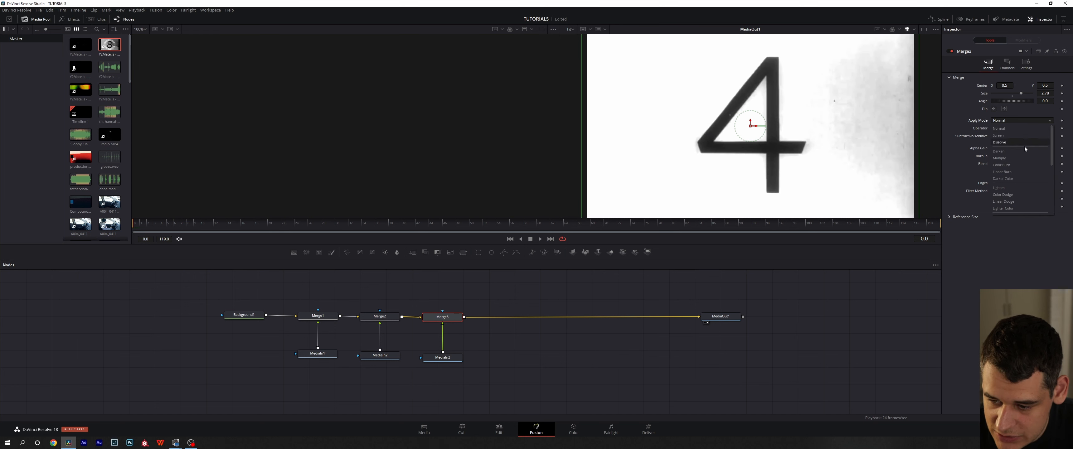
click(1022, 158)
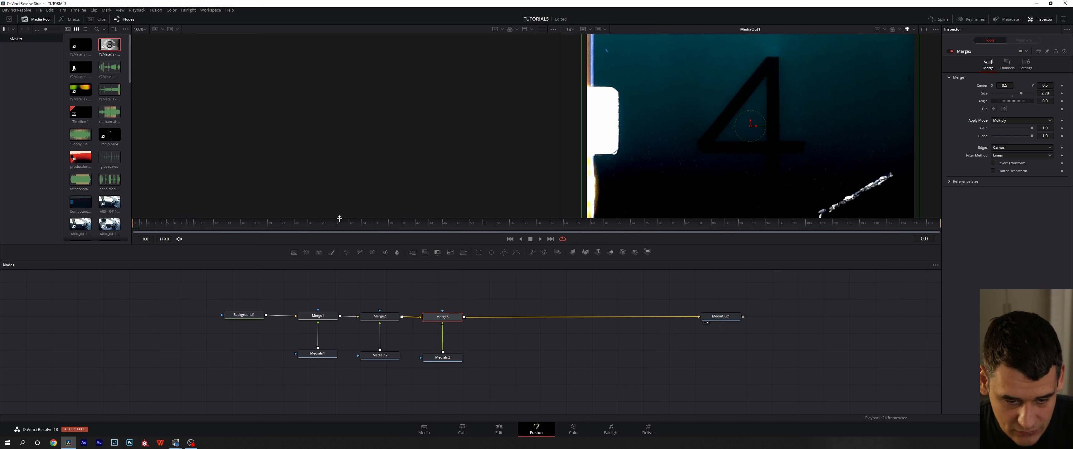
drag(370, 222, 556, 229)
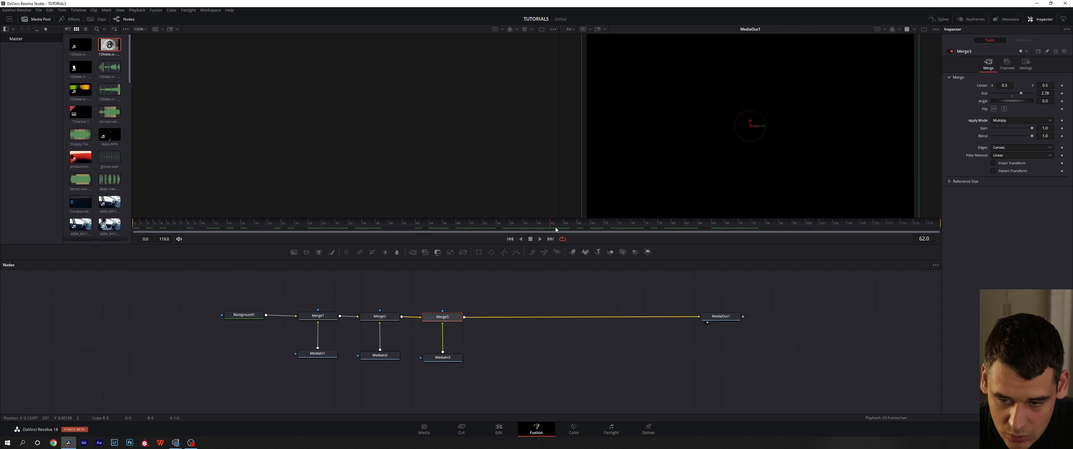
drag(757, 223, 572, 223)
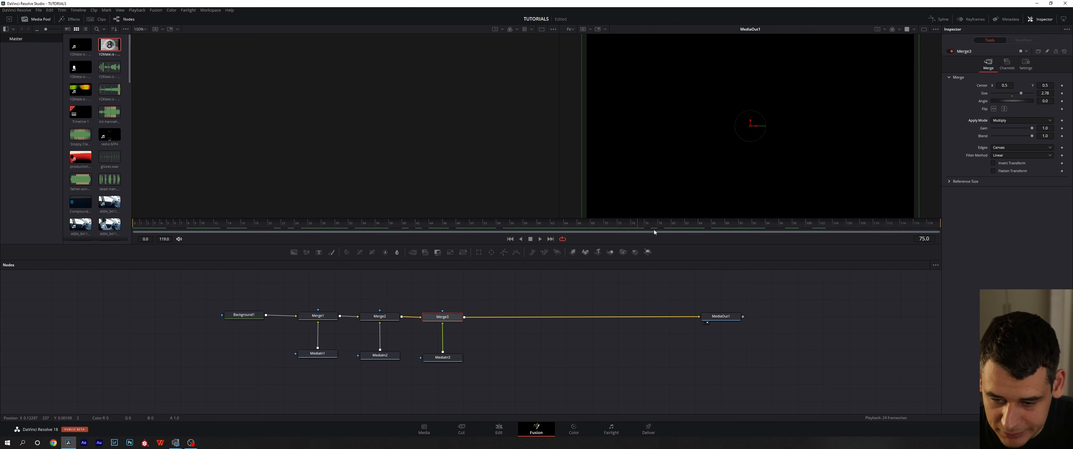
key(space)
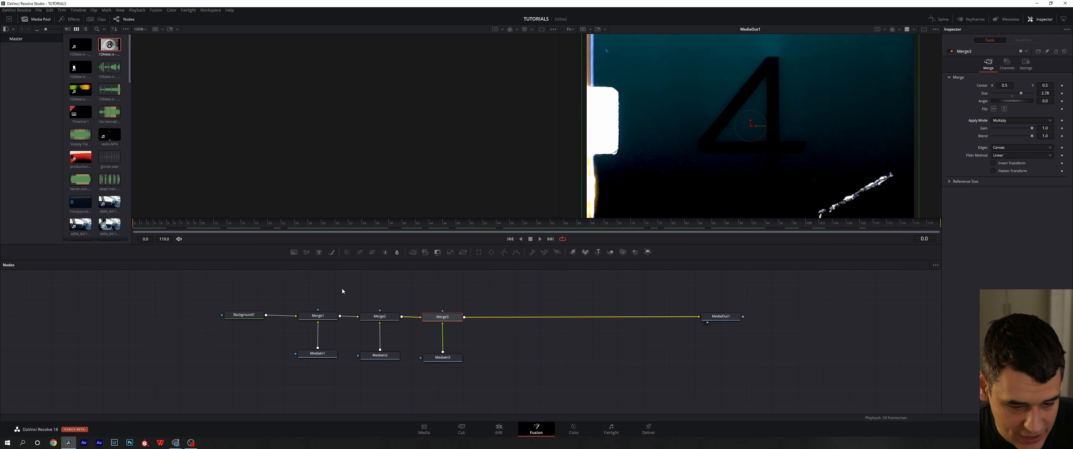
Move Merge2, Merge3 and their clip nodes toward MediaOut1, and add an unconnected Text+ node in the gap after MediaIn1.
drag(356, 294, 501, 381)
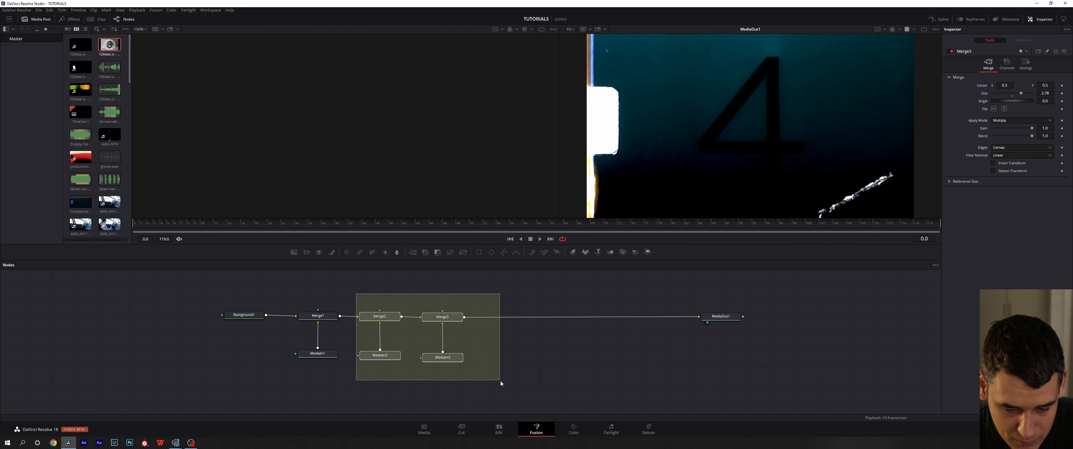
drag(442, 358, 533, 360)
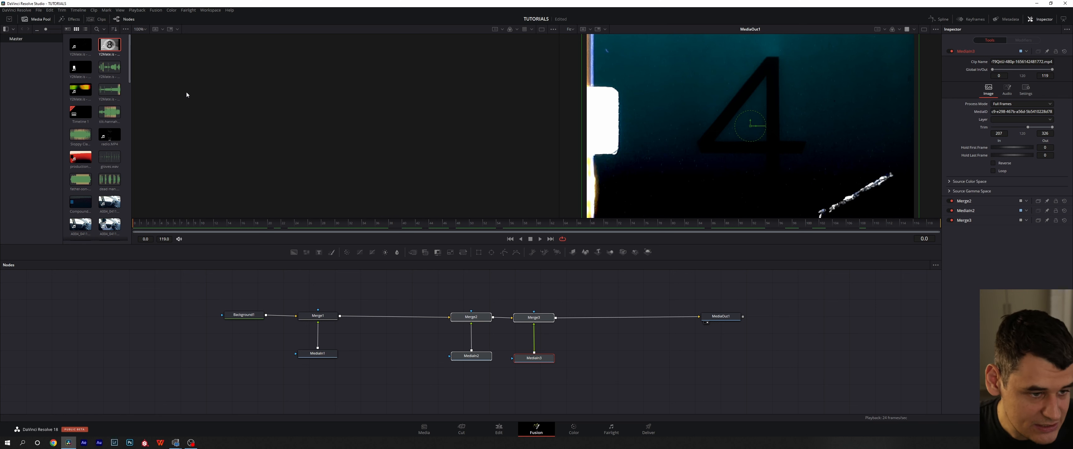
click(33, 19)
click(68, 20)
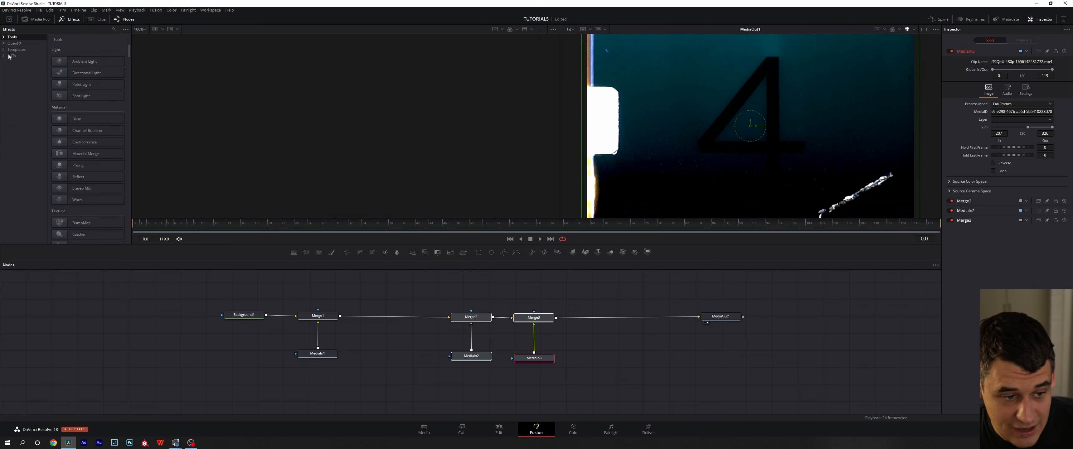
click(113, 29)
text(tew)
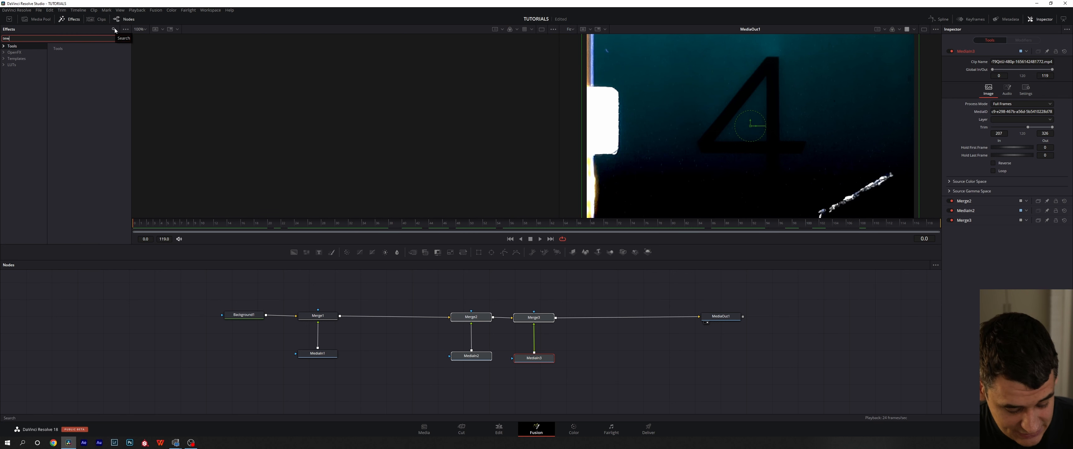
text(xt)
key(BackSpace)
key(BackSpace)
key(BackSpace)
text(x)
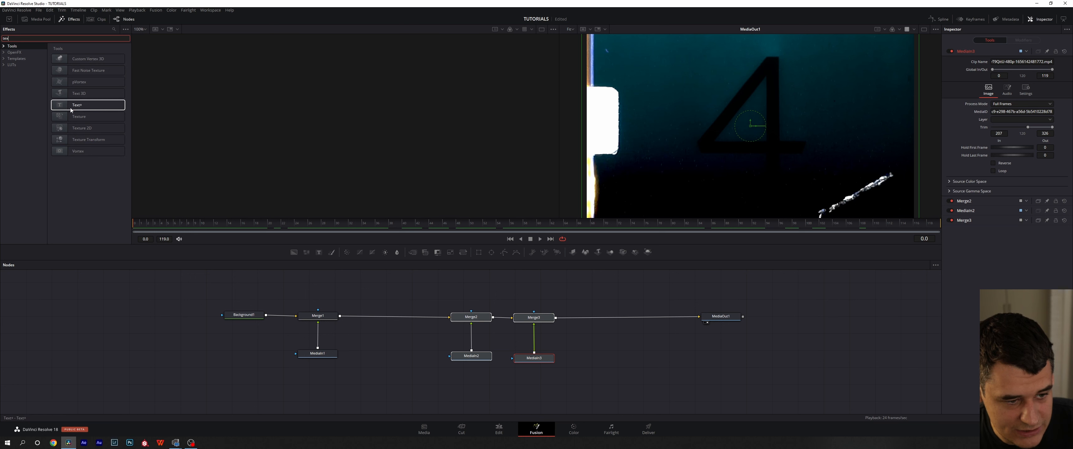
drag(70, 107, 432, 189)
drag(386, 357, 386, 358)
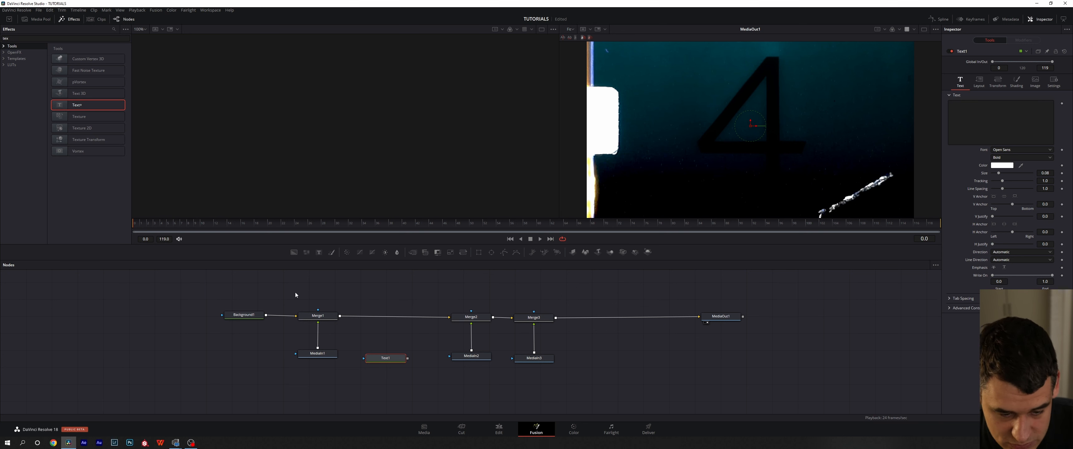
Compare Merge1's output with the final output, go to frame 43 and view Merge2's output there.
click(327, 316)
key(1)
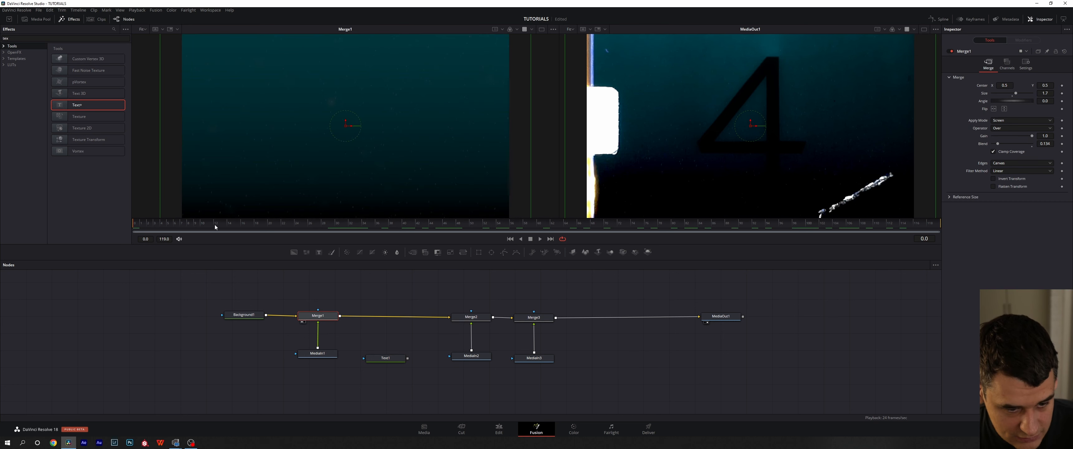
drag(215, 226, 425, 229)
click(481, 319)
key(1)
Rename the dust particle clip node MediaIn1 as sparkles.
click(324, 358)
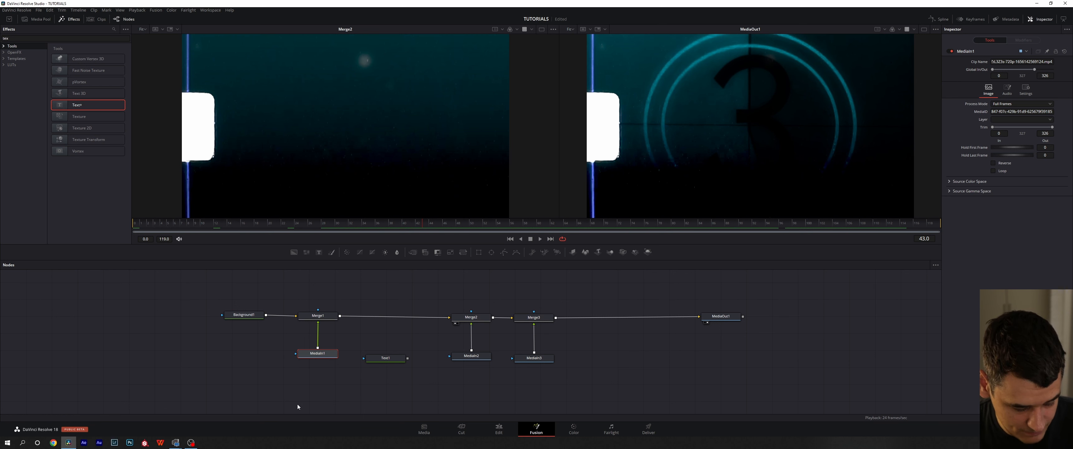
key(F2)
text(spe)
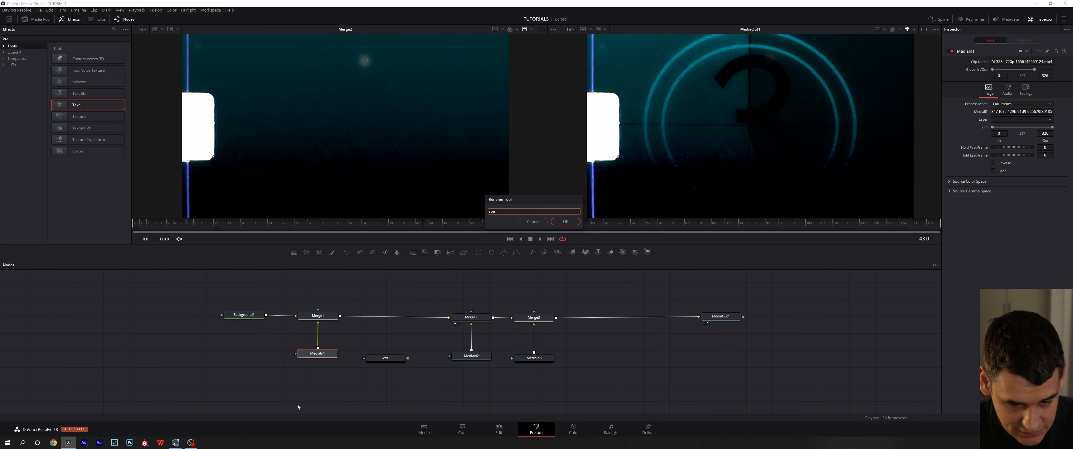
text(rkle)
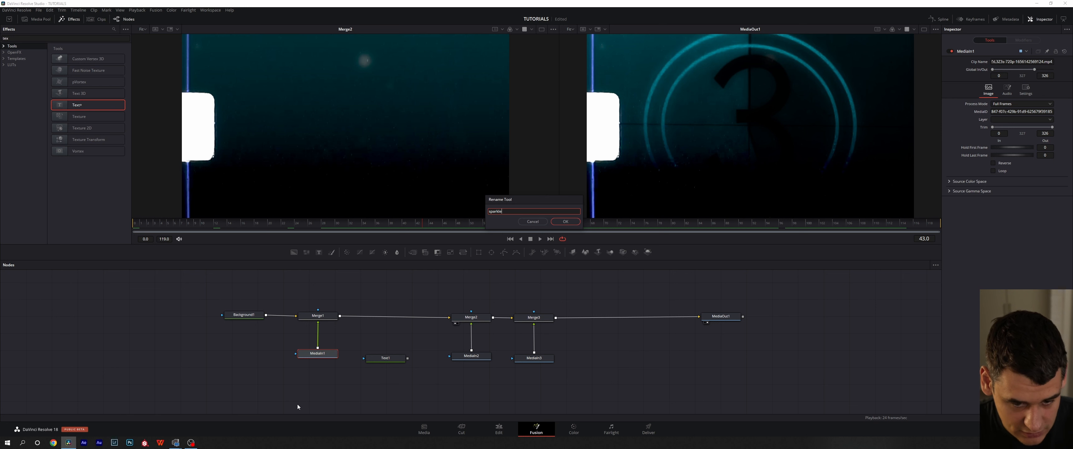
text(s)
key(Return)
Rename the film overlay clip node MediaIn2 as Super 8.
click(480, 359)
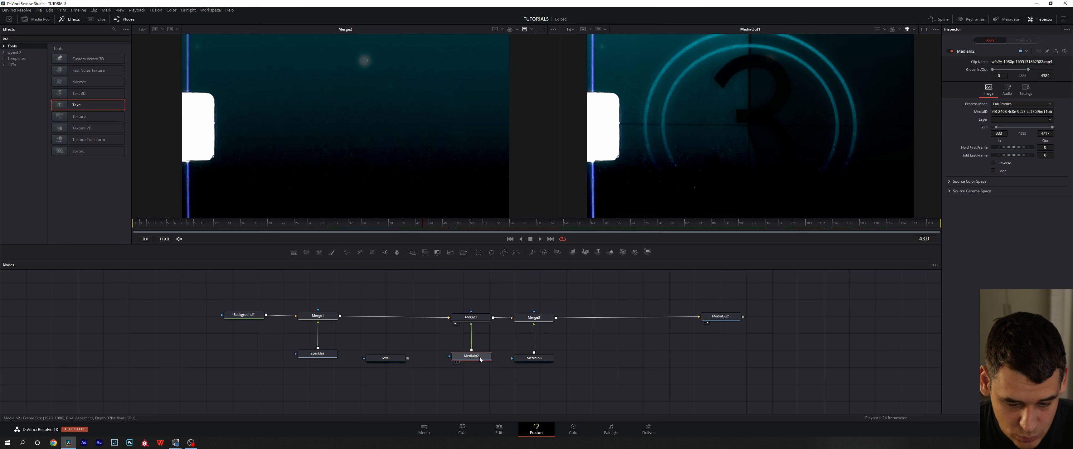
key(F1)
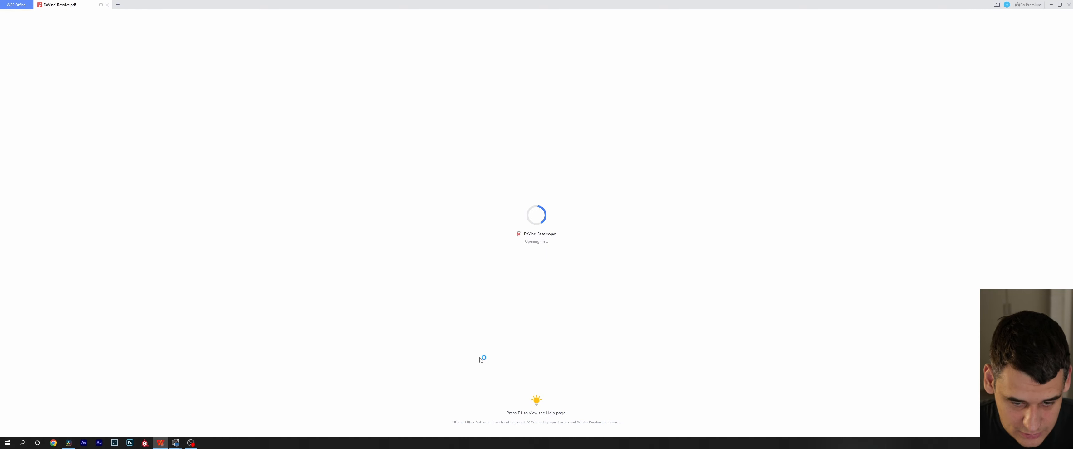
key(alt+Tab)
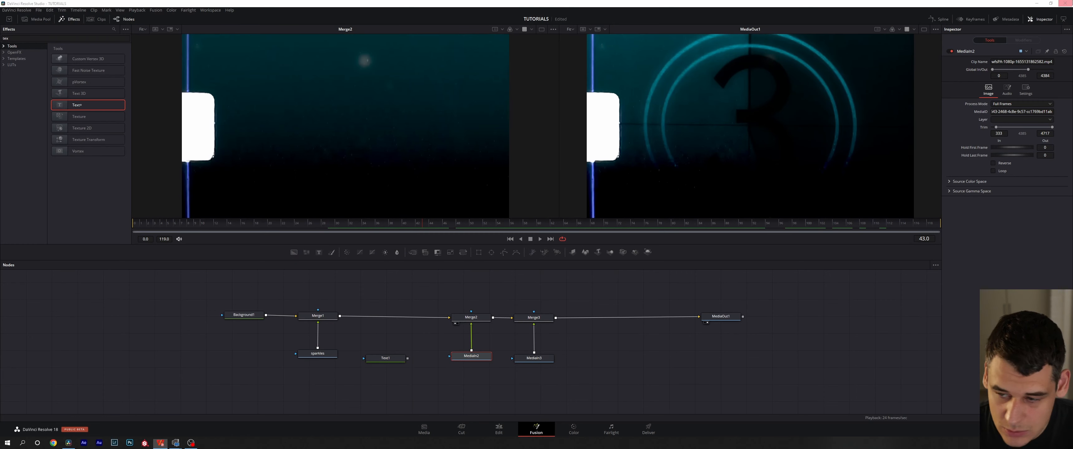
key(F2)
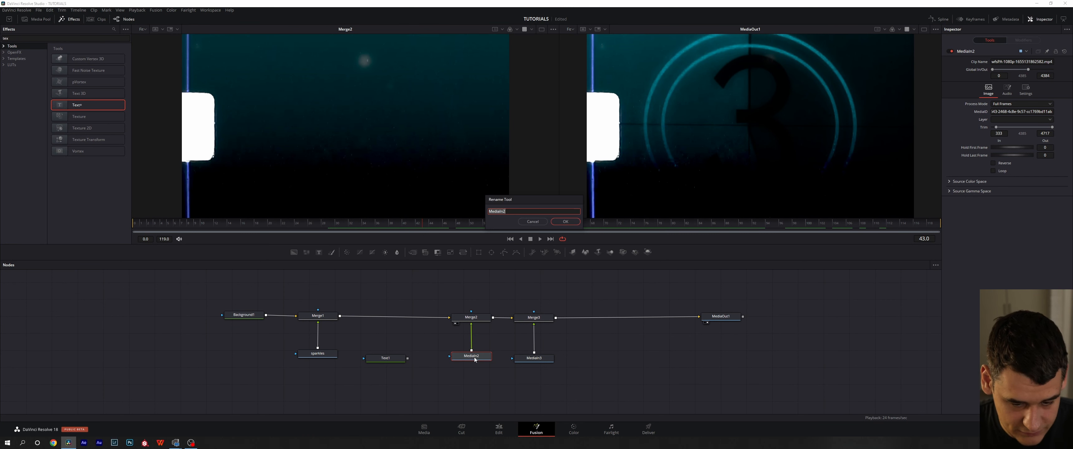
text(Super 8)
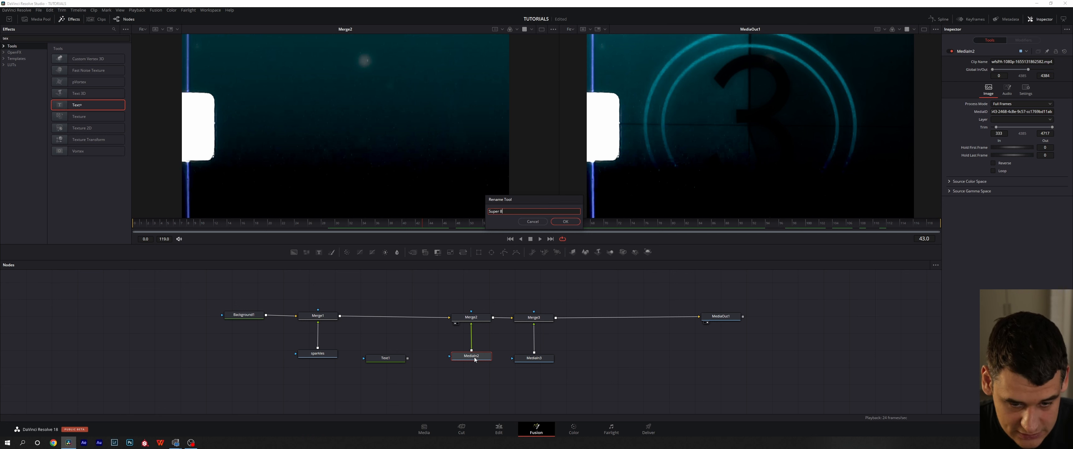
key(Return)
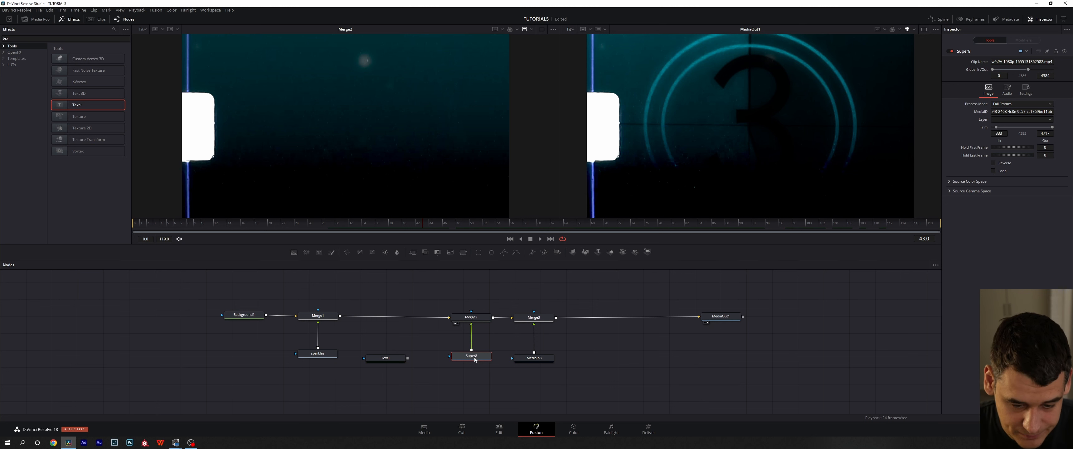
View Merge3's output and rename its foreground clip node MediaIn3 as countdown.
click(542, 319)
key(1)
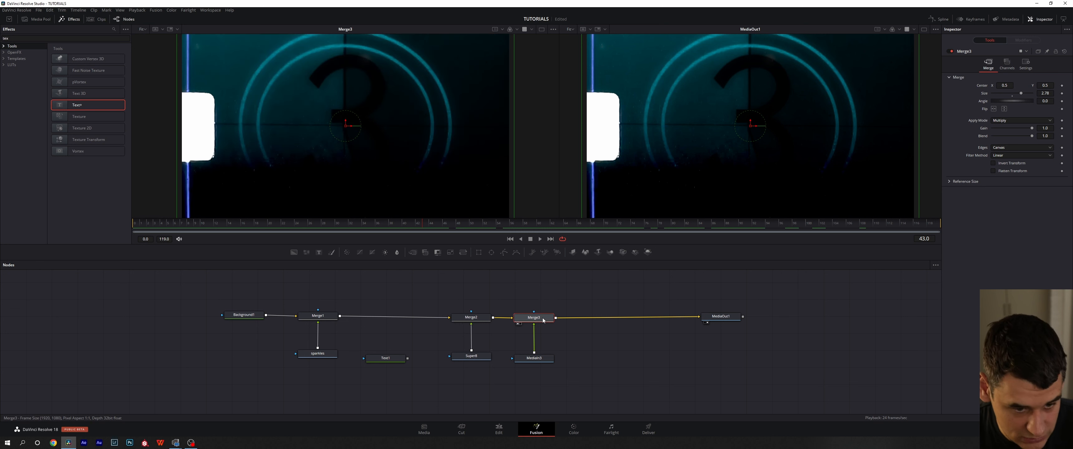
click(538, 359)
right_click(538, 362)
click(538, 362)
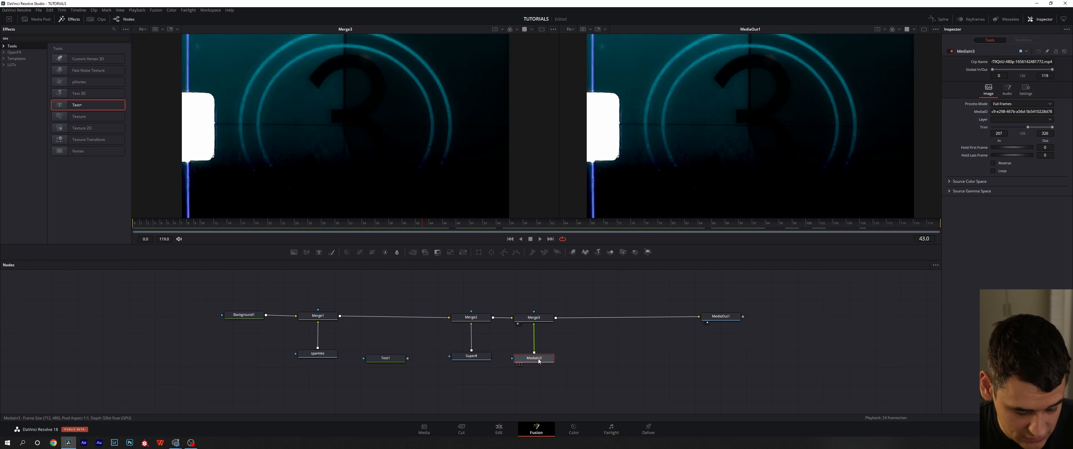
key(F2)
text(count)
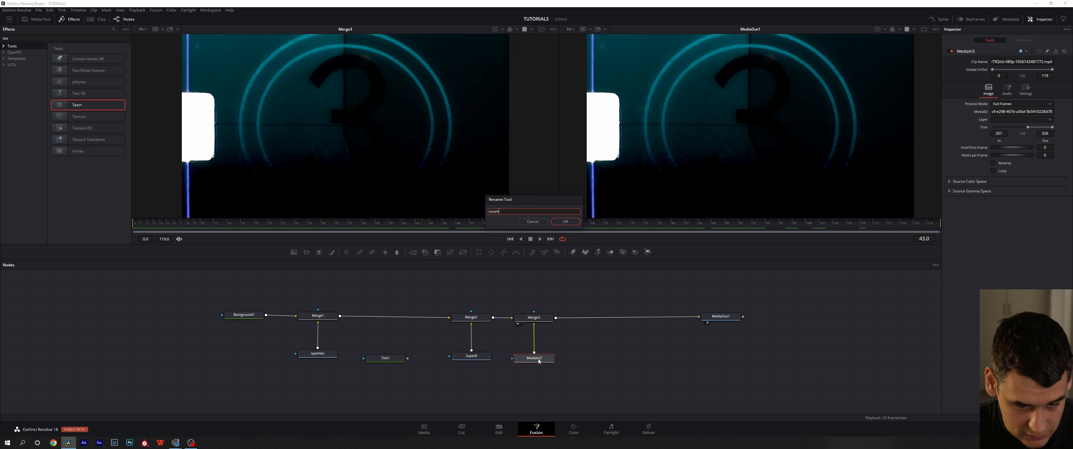
text(down)
key(Return)
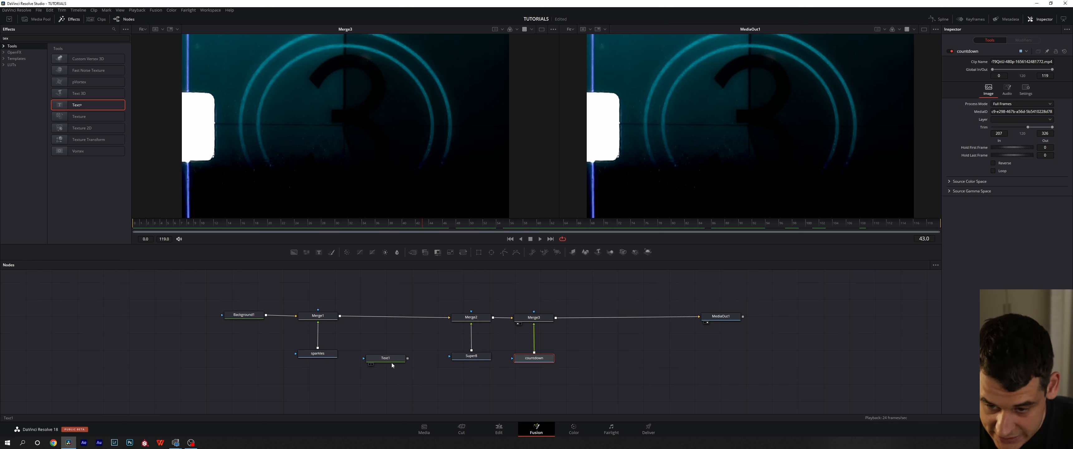
Merge Text1 into the main line between Merge1 and Merge2, and select the Text1 node.
key(1)
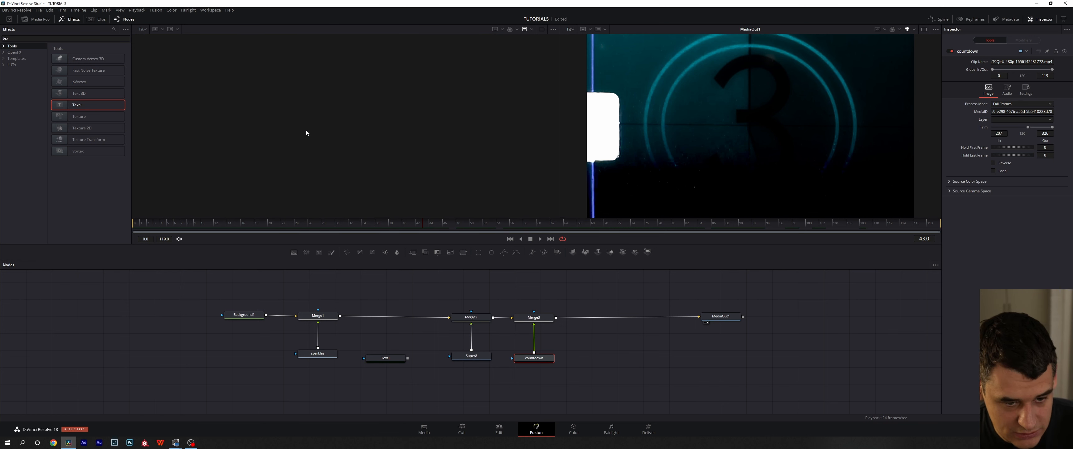
drag(408, 359, 387, 319)
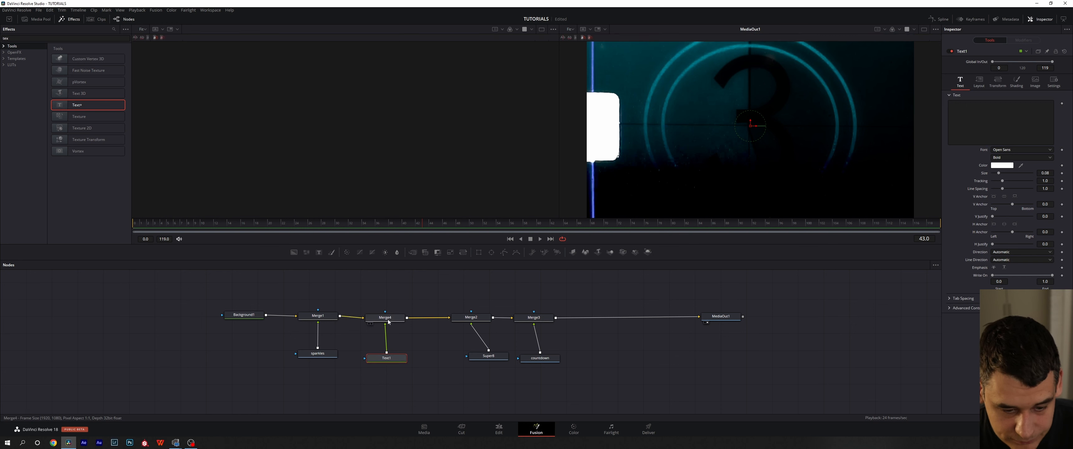
click(387, 358)
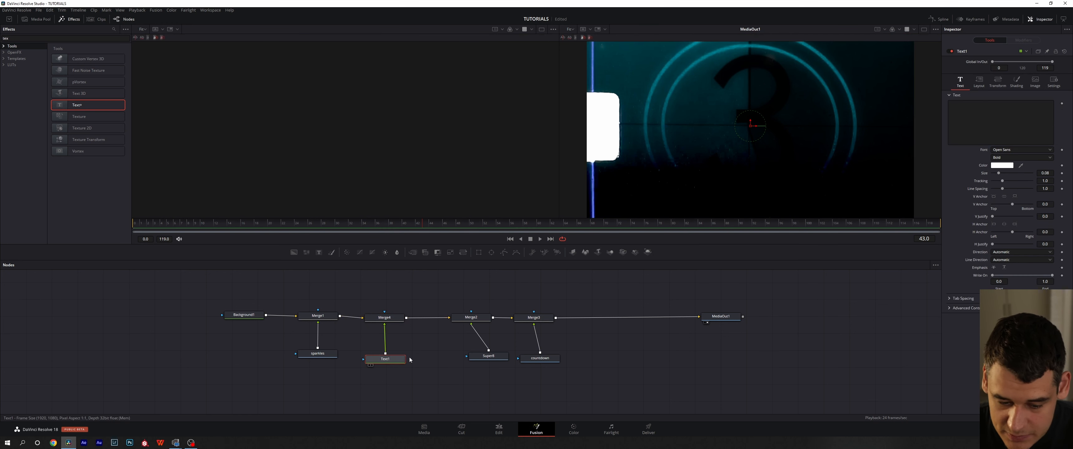
Enter VIDEZO as Text1's title in the 28 Days Later font at size 0.1811.
text(VIDEZO)
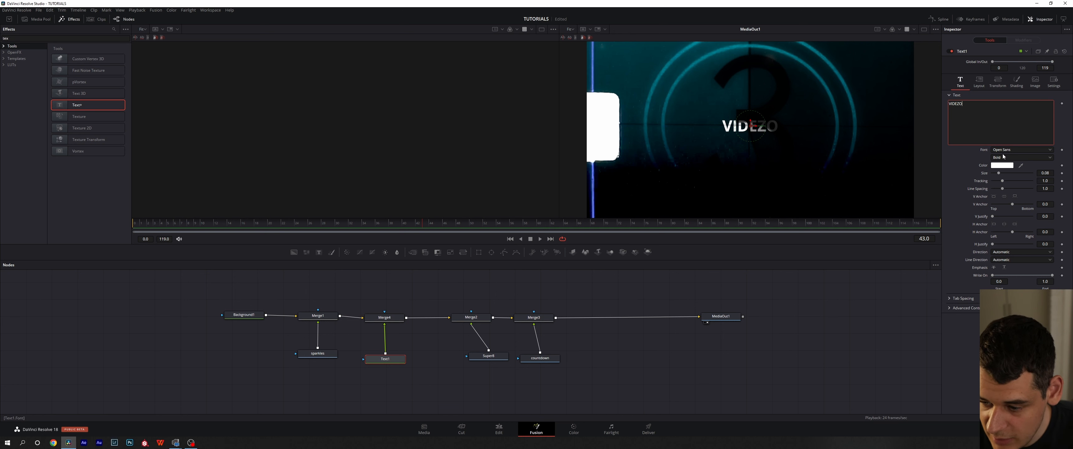
click(1016, 151)
drag(1056, 247, 1057, 155)
click(1013, 206)
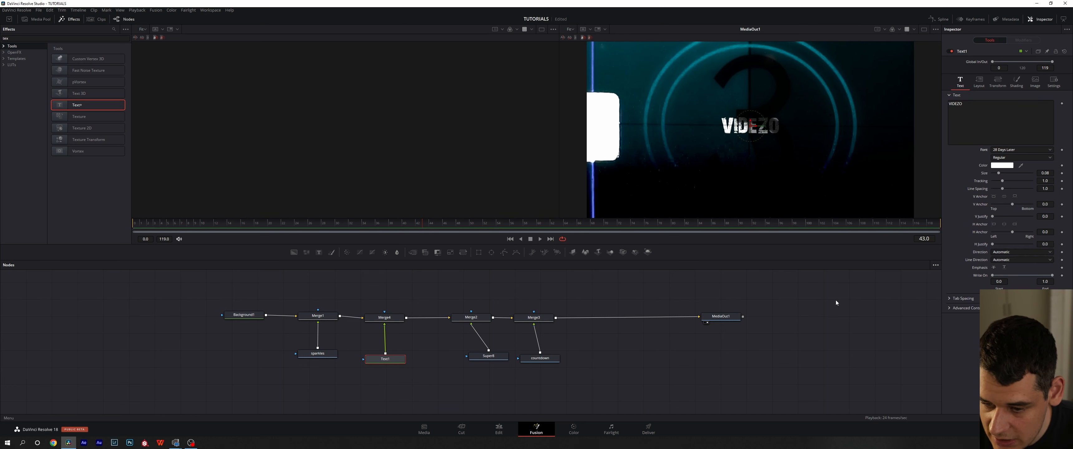
drag(998, 173, 1009, 174)
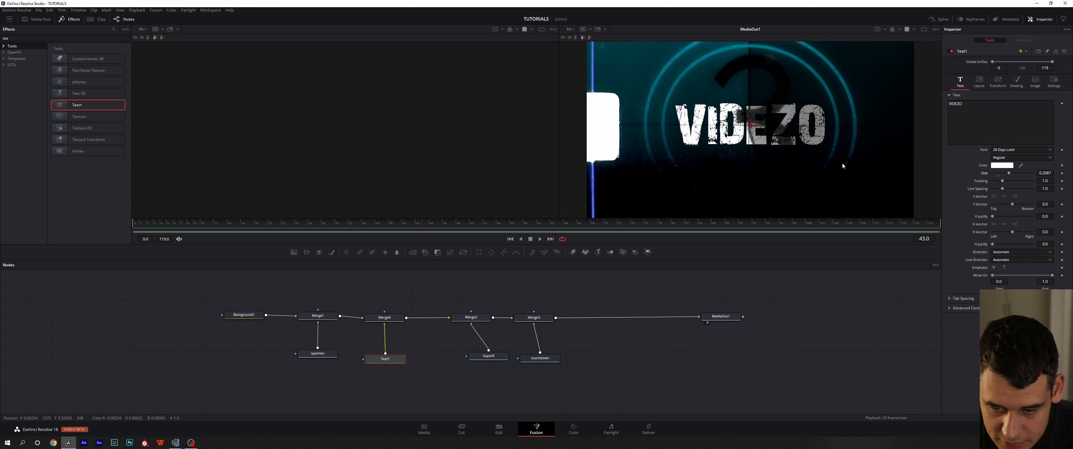
drag(1008, 173, 1007, 174)
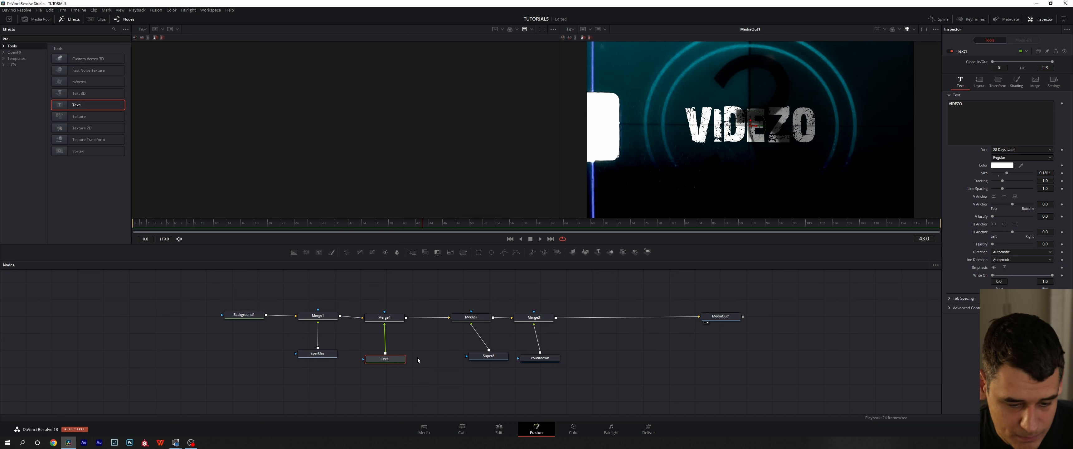
Move Text1 well below Merge4 to leave room for effect nodes, and hide the Effects library.
drag(385, 359, 381, 395)
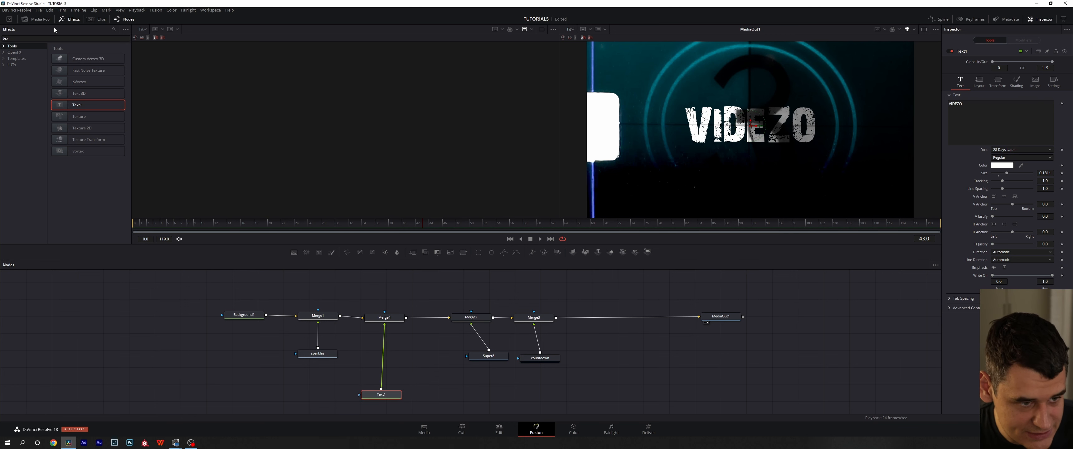
click(69, 20)
drag(674, 369, 680, 339)
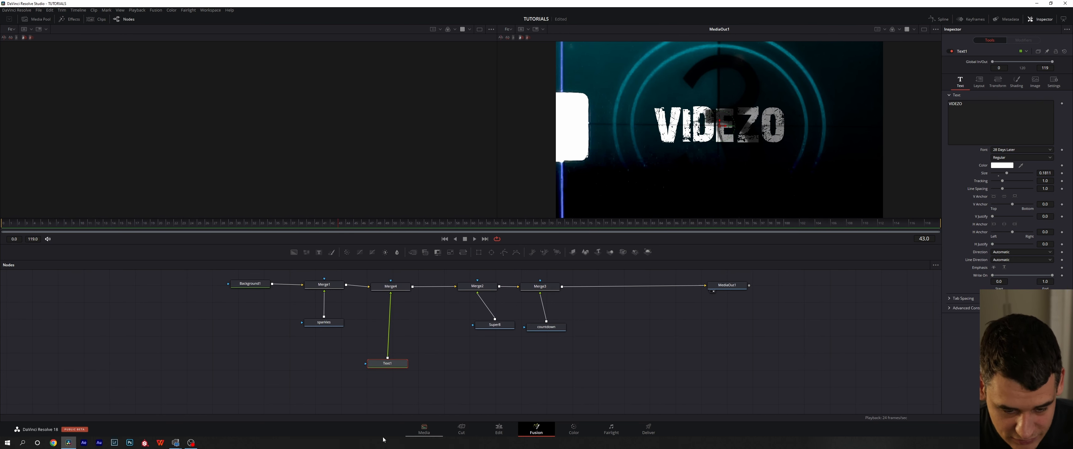
drag(394, 368, 394, 383)
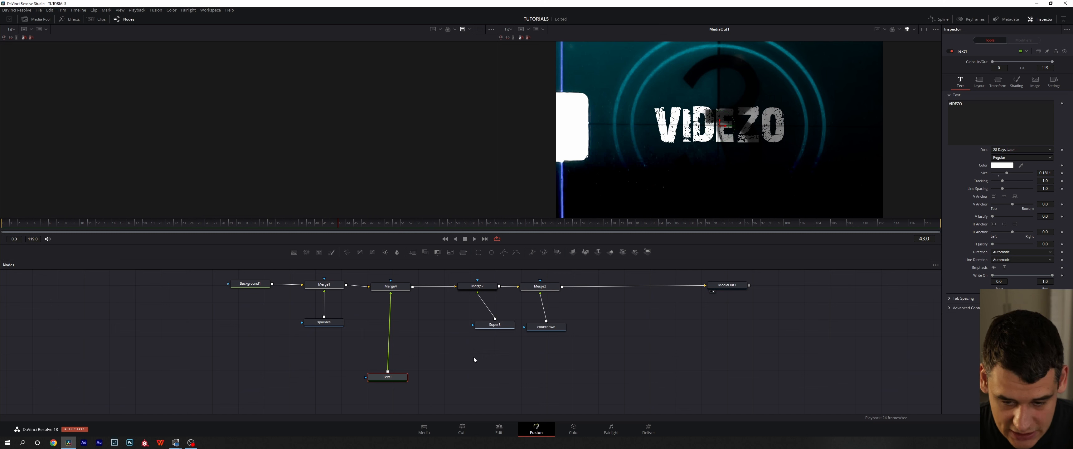
Add a Glow node after Text1 with glow size 4.7 and glow strength 0.677.
key(shift+space)
text(xf)
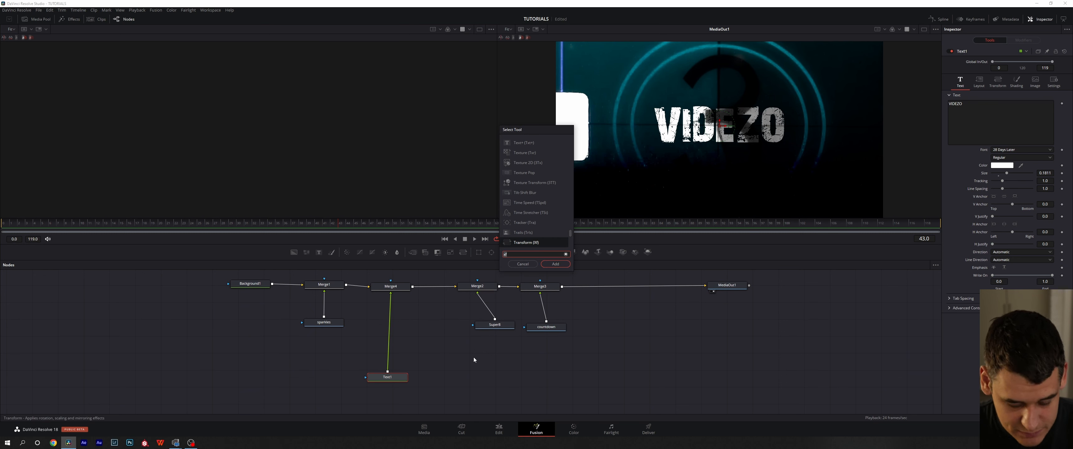
text(glow)
key(Return)
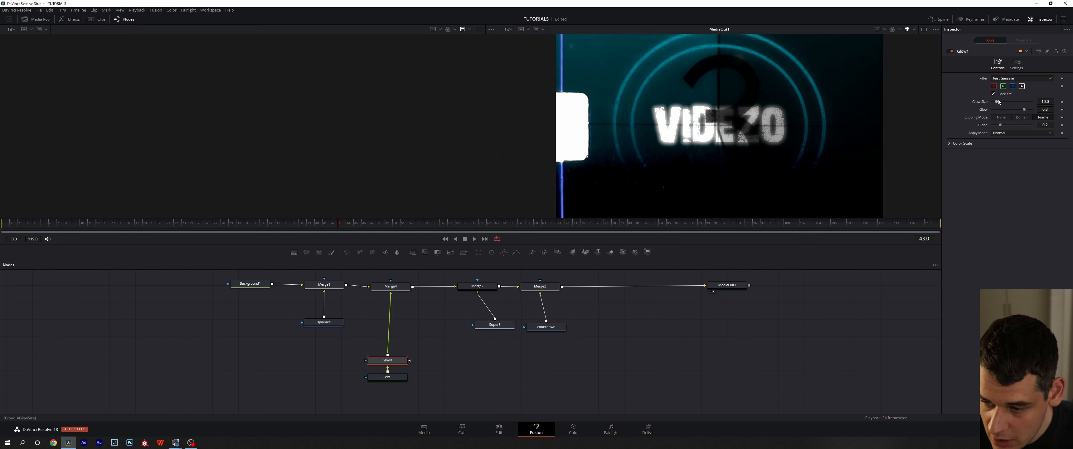
drag(997, 104, 1019, 110)
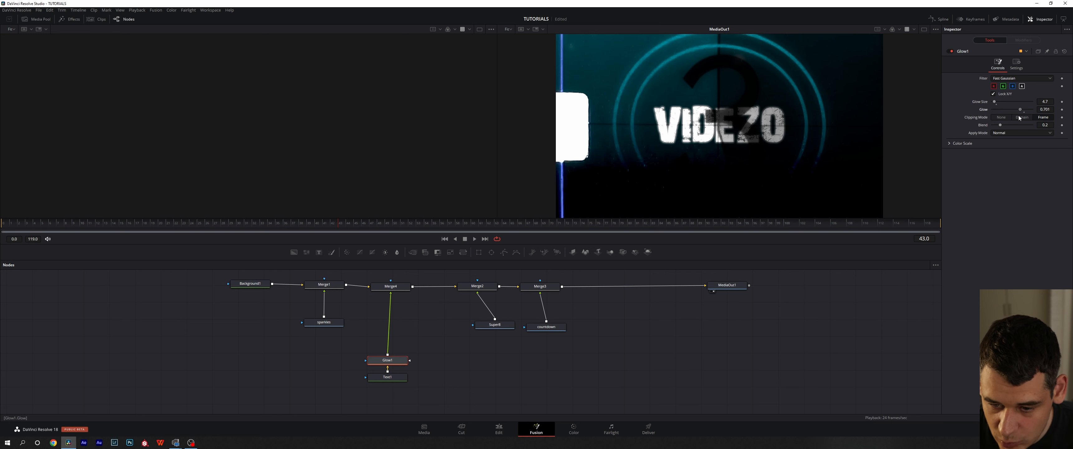
Tint the glow warm by setting its red scale to 1.528 and green scale to 1.197.
click(950, 144)
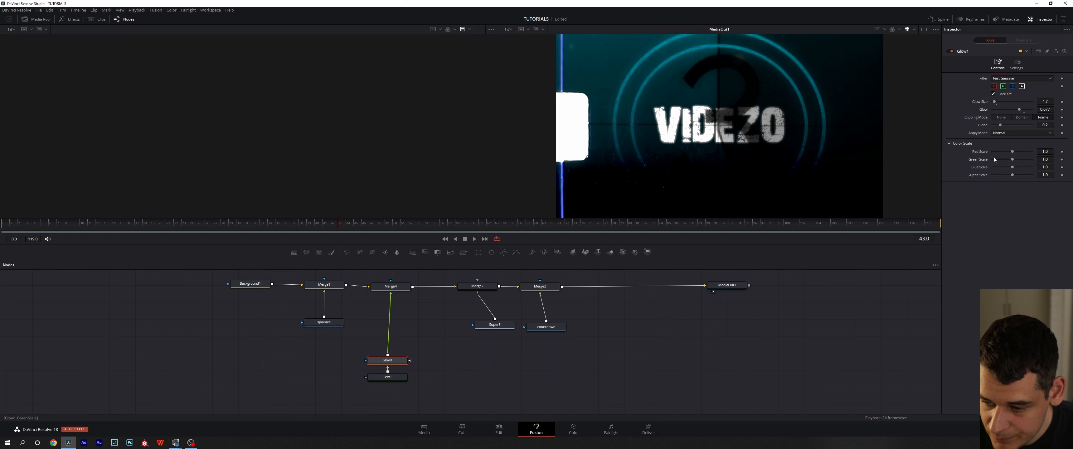
mouse_move(1018, 151)
mouse_down()
mouse_move(1013, 176)
mouse_move(1030, 177)
mouse_move(1008, 170)
mouse_move(1022, 152)
mouse_up()
click(1011, 178)
click(1012, 170)
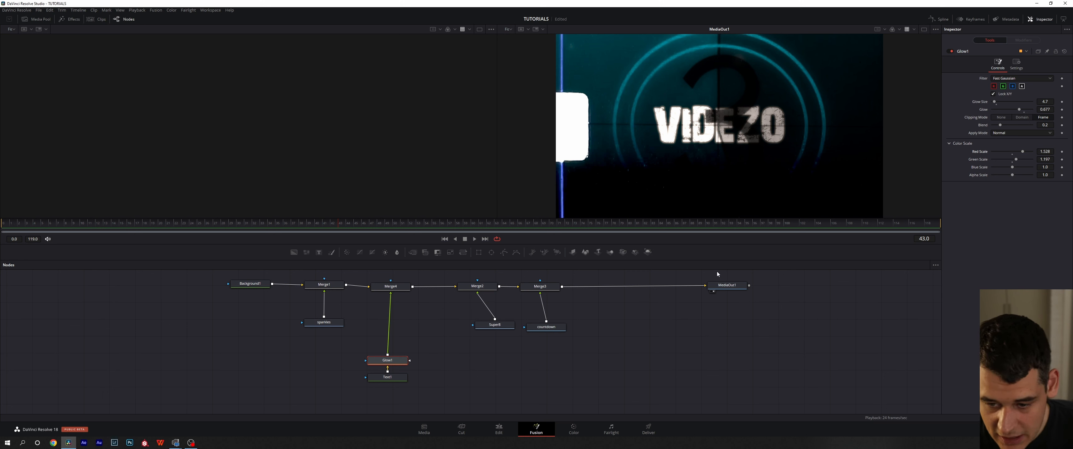
Add a Drip node after Glow1 in the title branch.
click(399, 362)
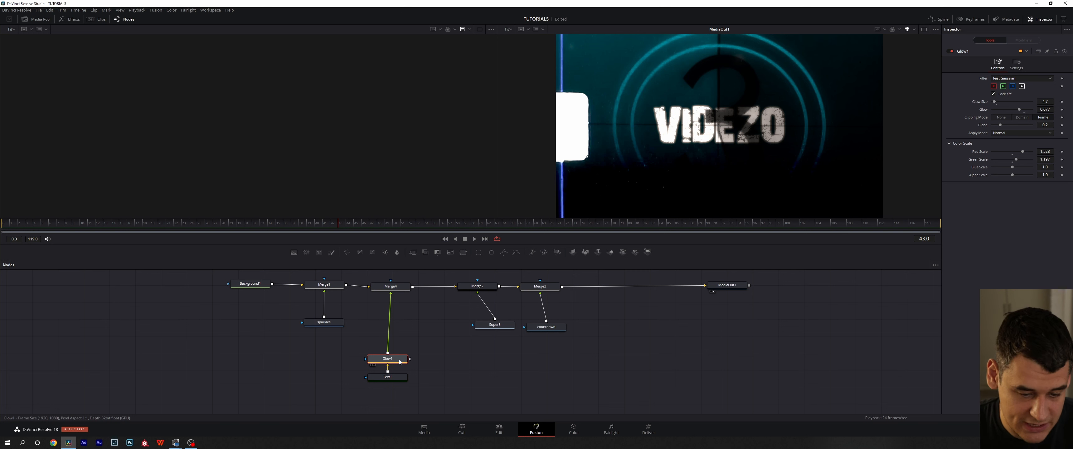
key(shift+space)
text(glow)
key(BackSpace)
key(BackSpace)
key(BackSpace)
key(BackSpace)
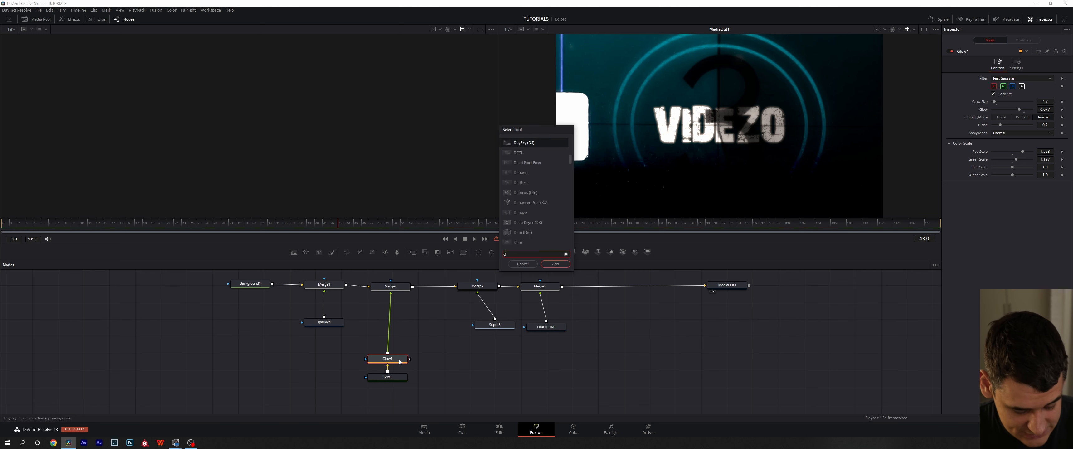
text(drip)
key(Return)
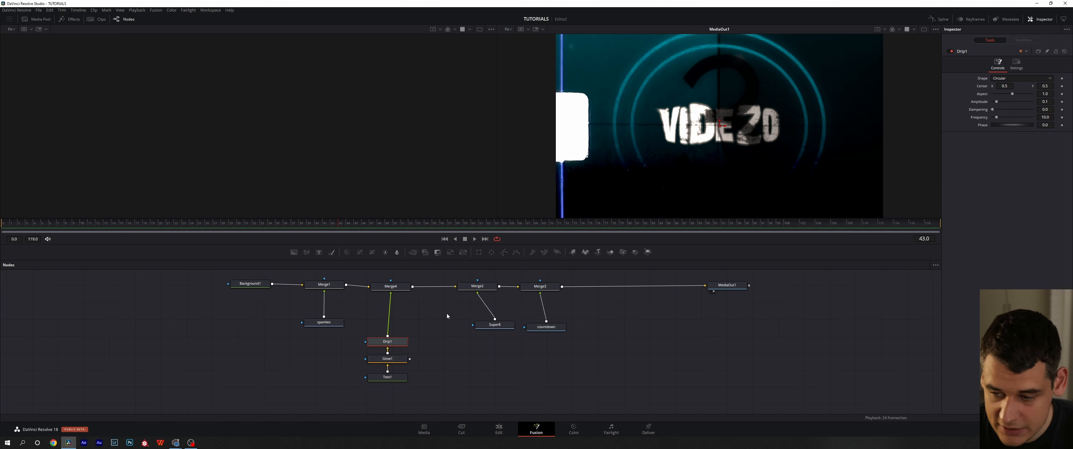
Set the Drip's shape to Random and its amplitude to 0.213, trying an amplitude near 1 first.
click(1017, 79)
click(1017, 101)
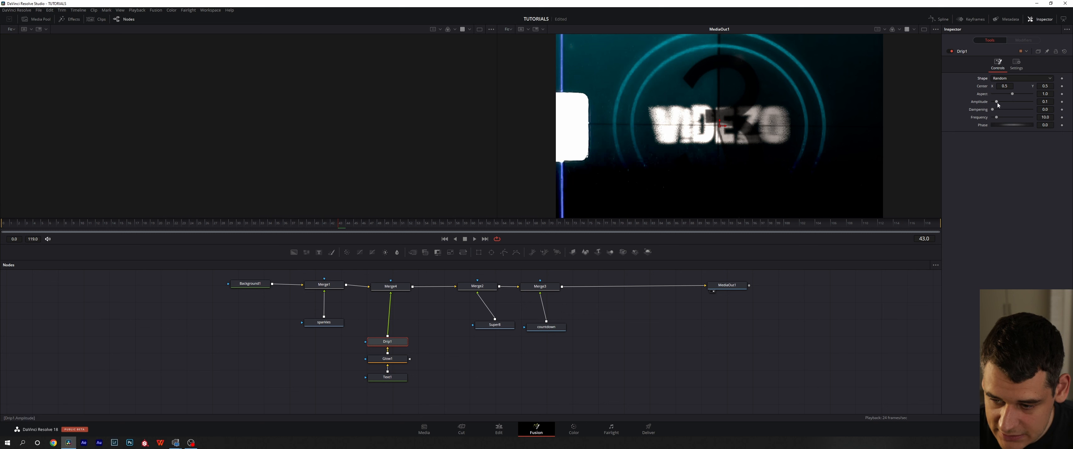
drag(997, 102, 1041, 108)
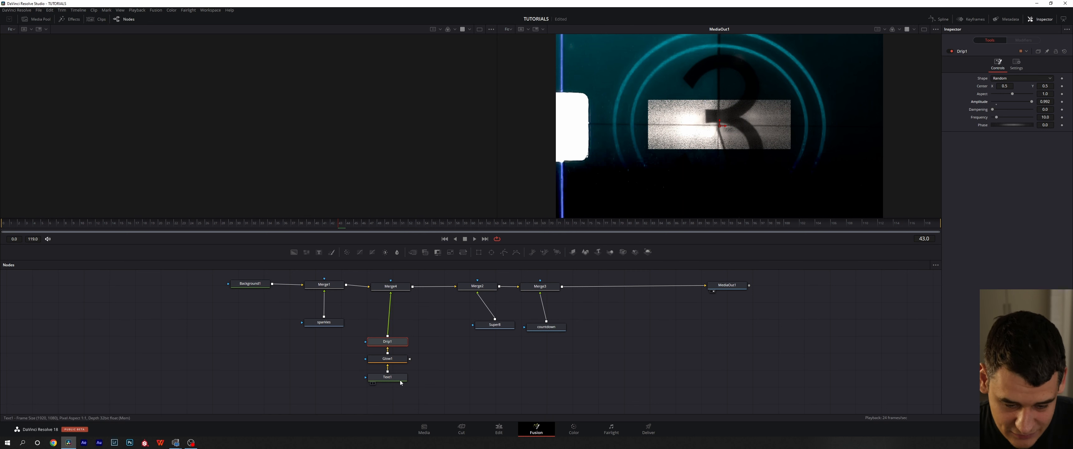
click(390, 377)
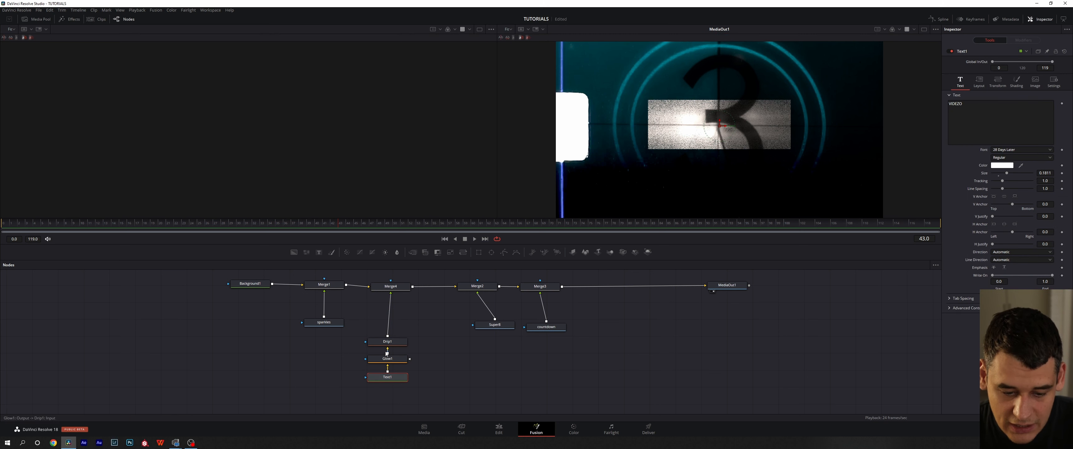
click(387, 341)
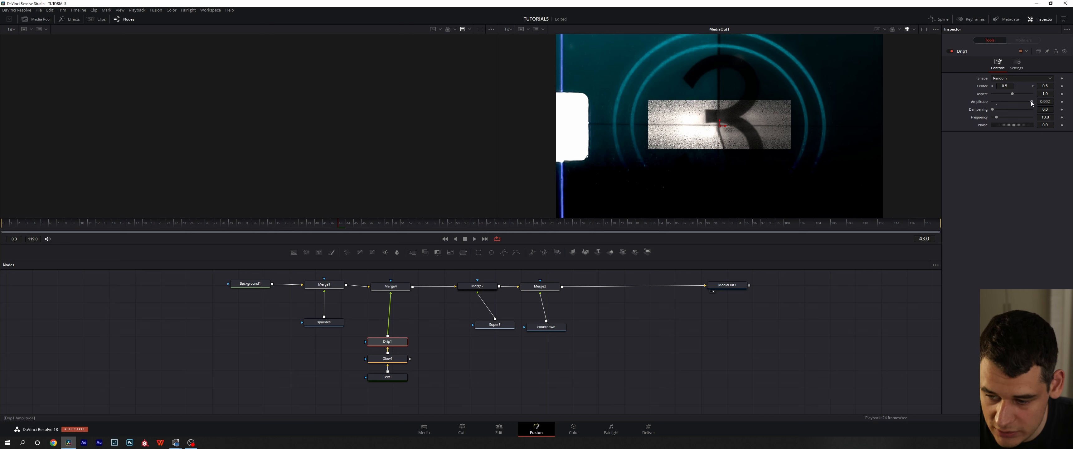
drag(1032, 103, 1001, 118)
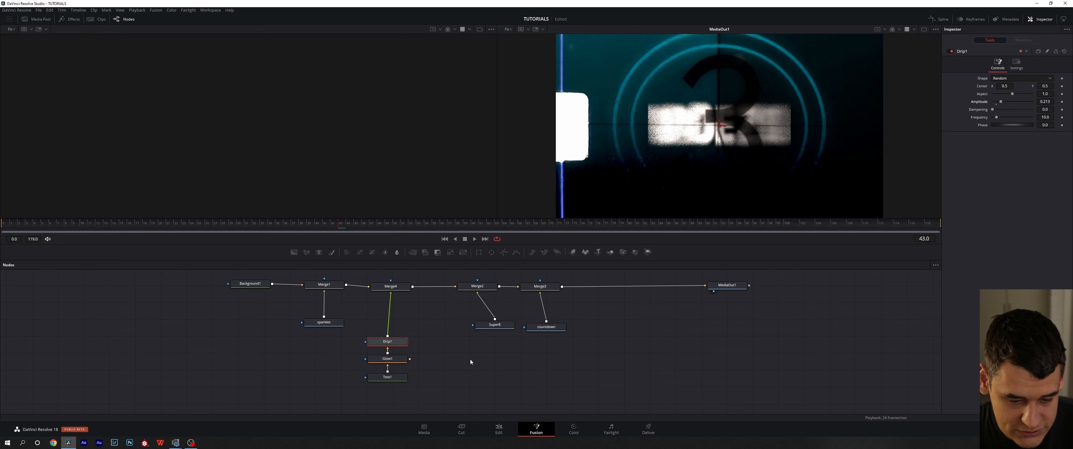
Move Drip1 slightly up and add a Background node beside the title branch with alpha 0.
drag(403, 342, 404, 337)
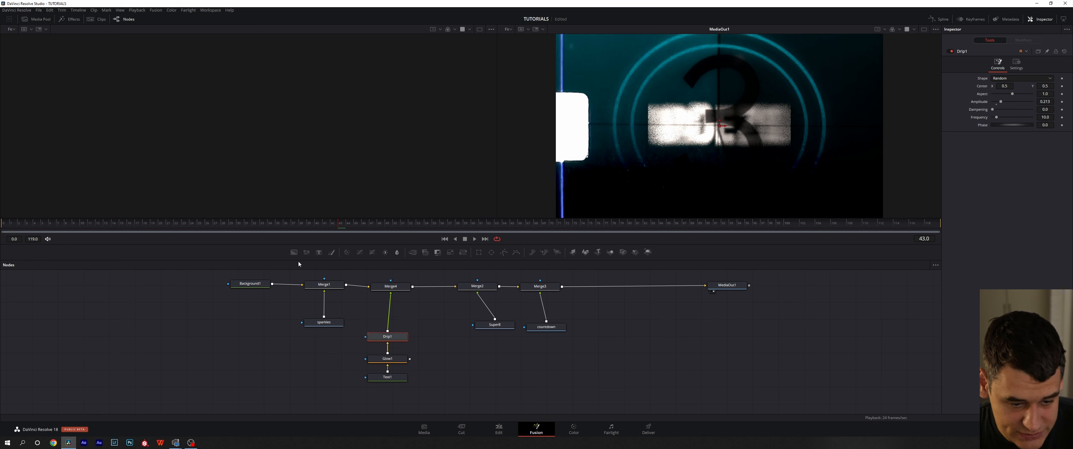
drag(291, 254, 467, 367)
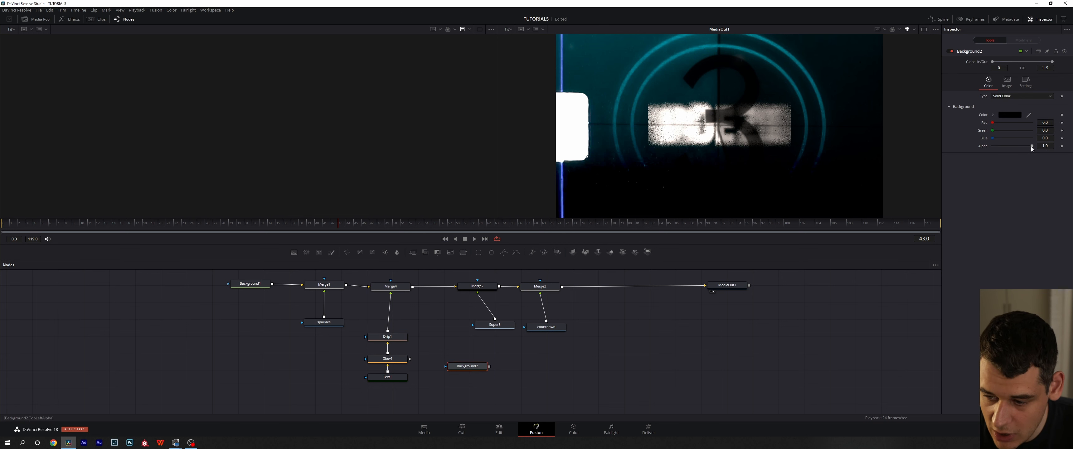
drag(1032, 146, 984, 147)
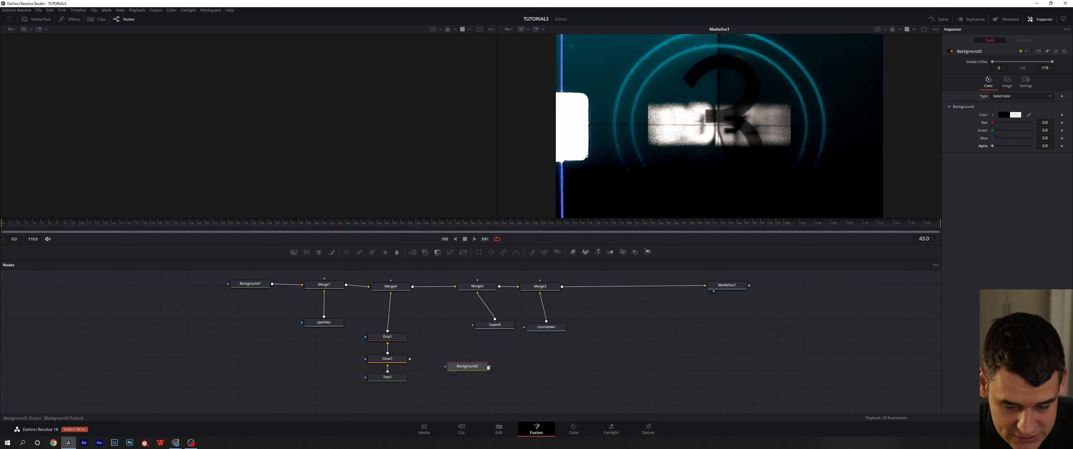
Merge Background2 into the connection between Glow1 and Drip1, and space the nodes out with Background2 beside the new merge.
drag(489, 367, 396, 314)
scroll(706, 391, down, 2)
scroll(434, 343, up, 4)
scroll(411, 351, down, 1)
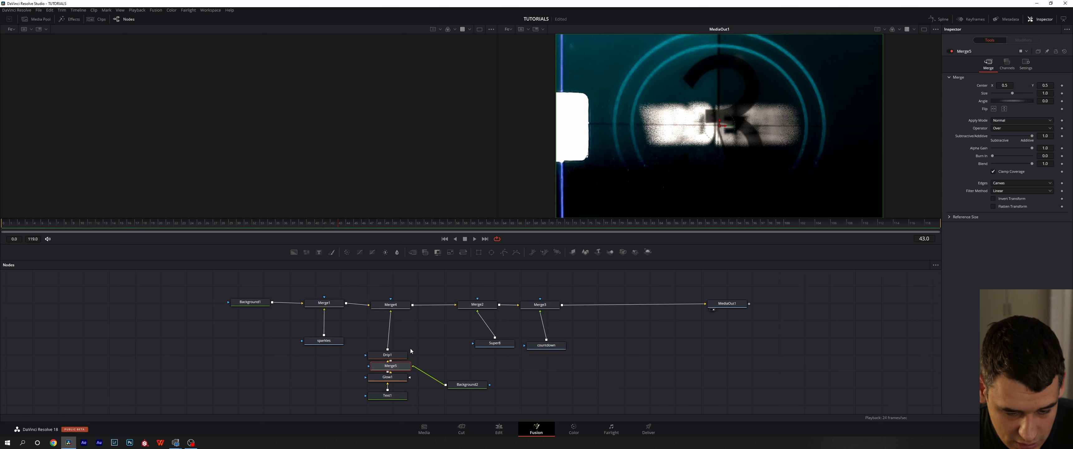
mouse_move(398, 355)
mouse_down()
mouse_move(403, 340)
mouse_move(405, 357)
mouse_up()
drag(404, 341, 400, 342)
drag(462, 379, 441, 359)
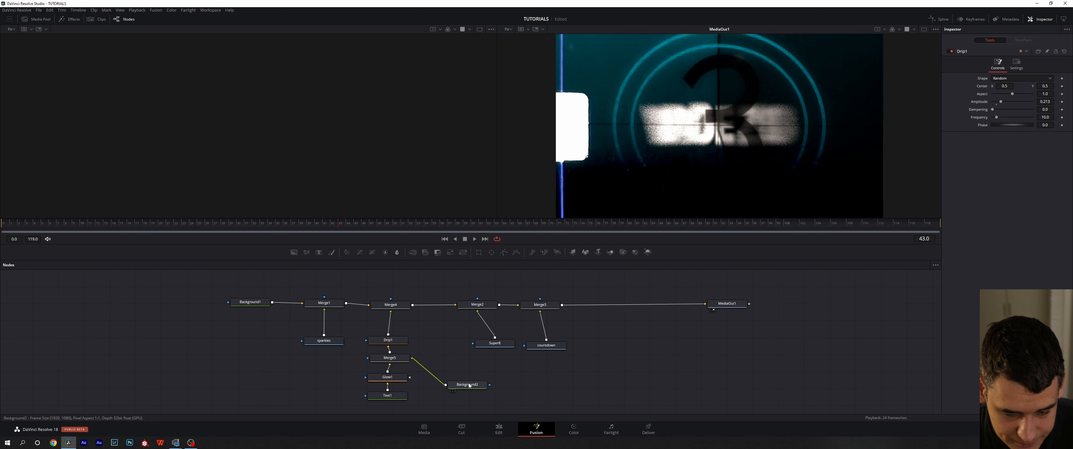
drag(470, 386, 449, 360)
Set Drip1's amplitude to 0.339 and go to frame 0.
click(405, 341)
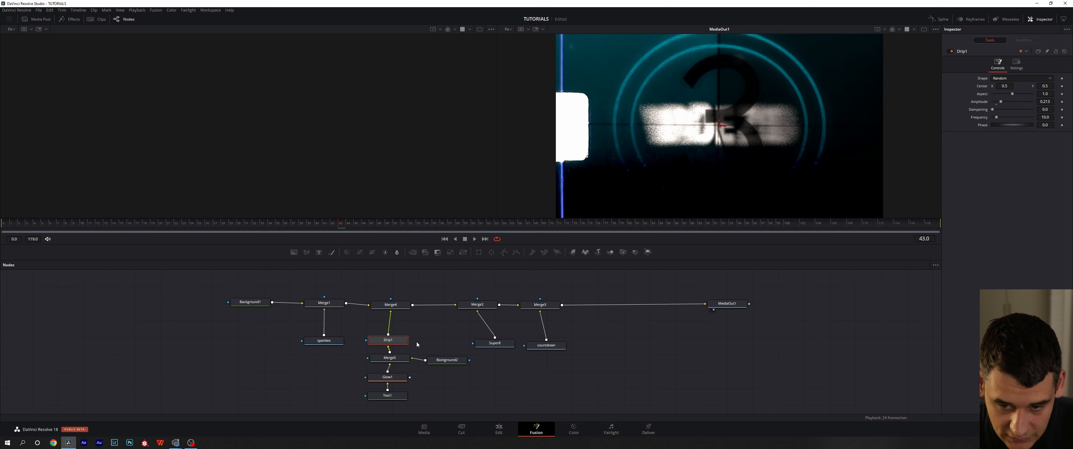
mouse_move(1002, 104)
mouse_down()
mouse_move(1044, 103)
mouse_move(1006, 111)
mouse_up()
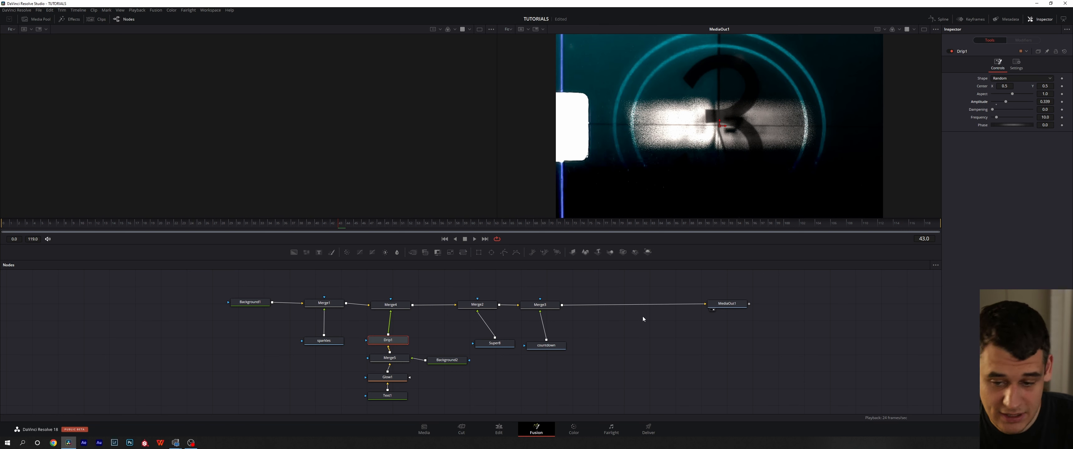
drag(323, 226, 2, 250)
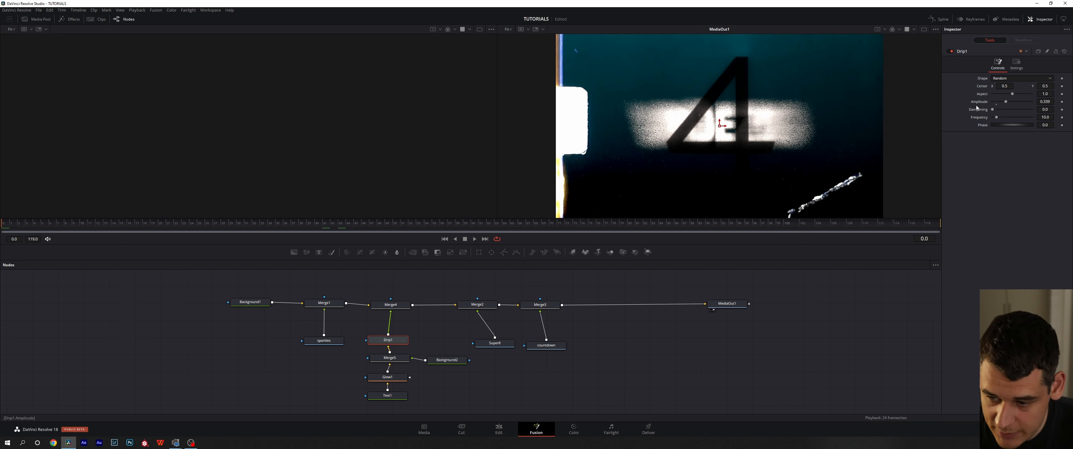
Animate Drip1's amplitude from 1.0 at frame 0 to 0.024 at frame 24, preview the distortion, and return to frame 0.
drag(1007, 104, 1033, 104)
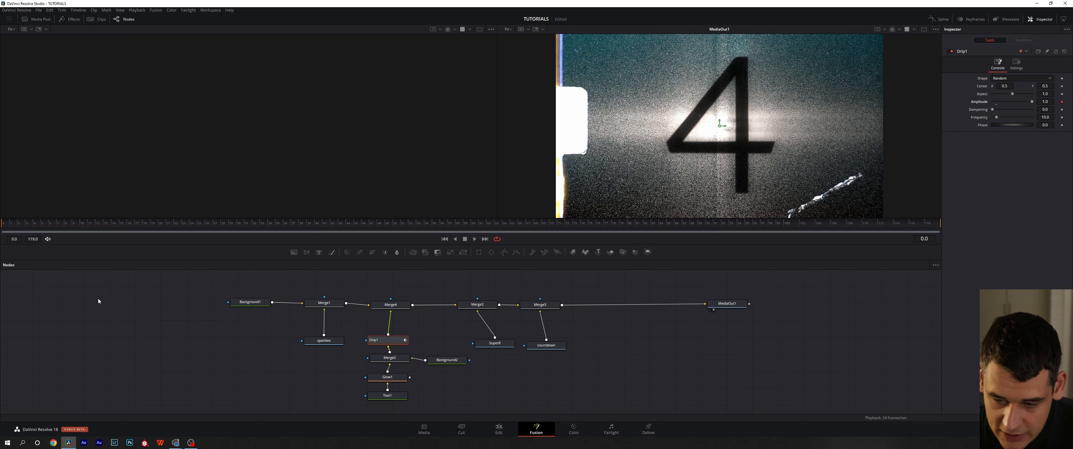
key(space)
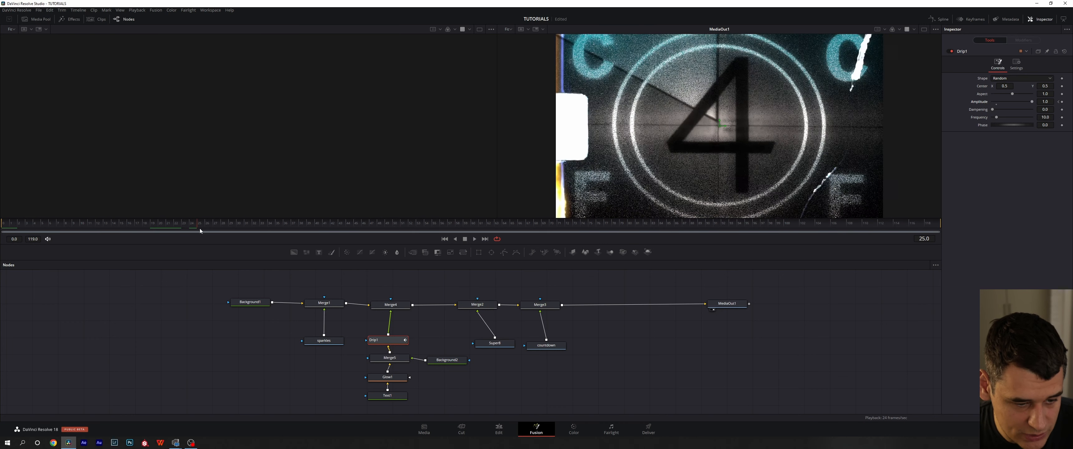
click(996, 102)
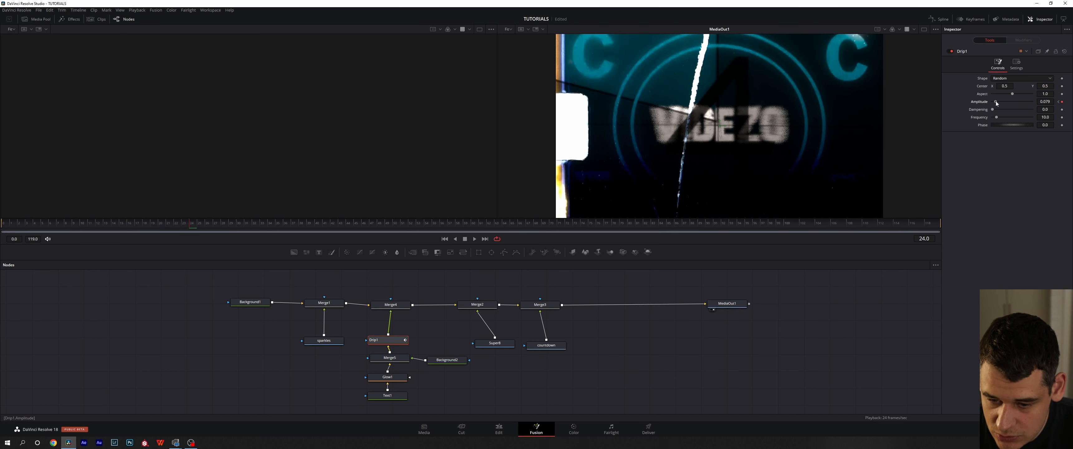
drag(996, 102, 993, 101)
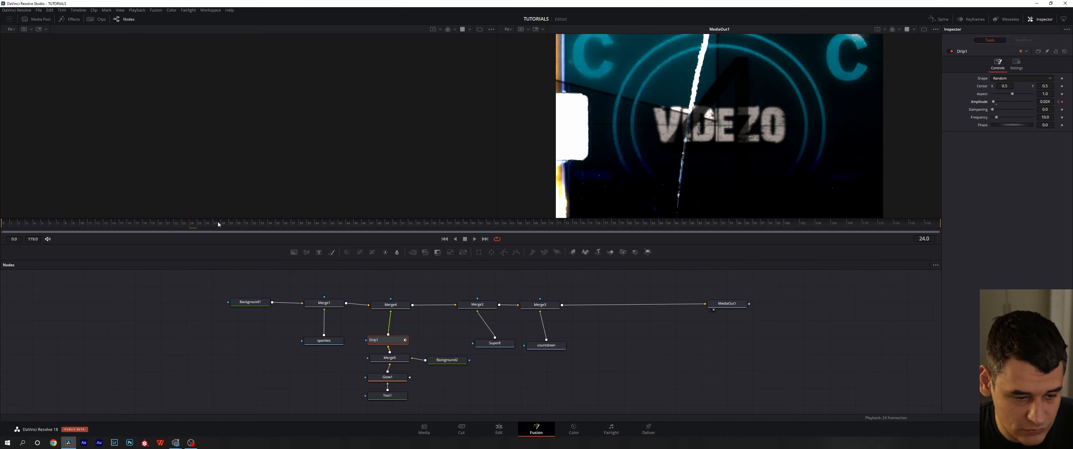
key(space)
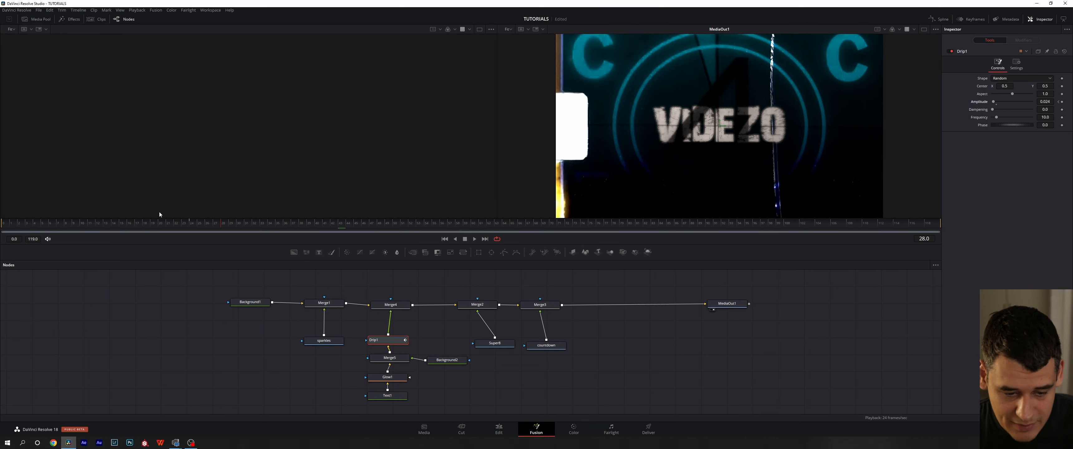
drag(195, 224, 3, 231)
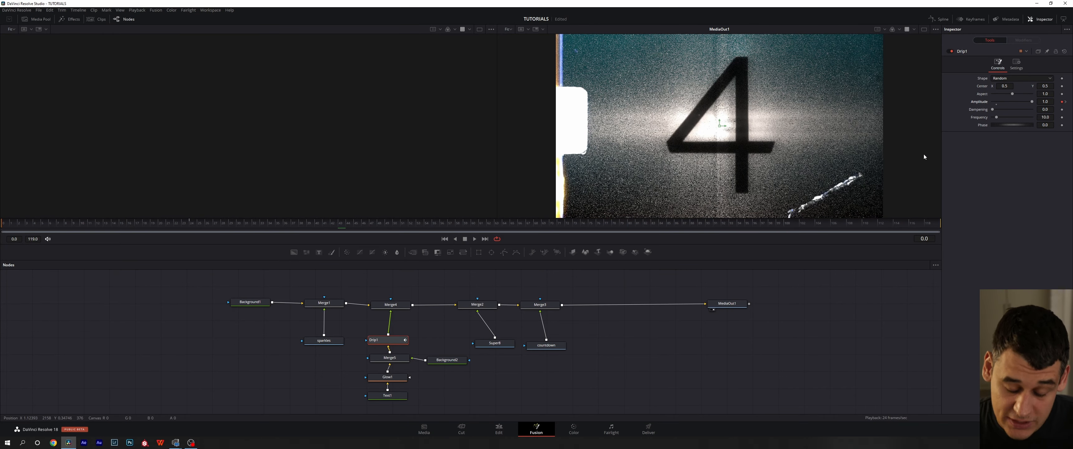
Show Drip1's Amplitude curve in the spline editor, fit it to the view, and apply an Out Cubic ease to both keyframes.
click(938, 19)
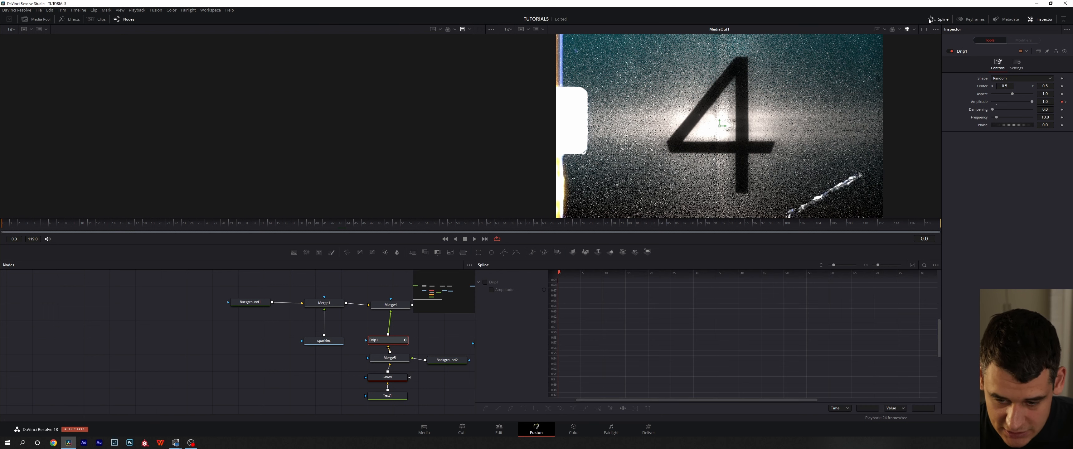
click(491, 289)
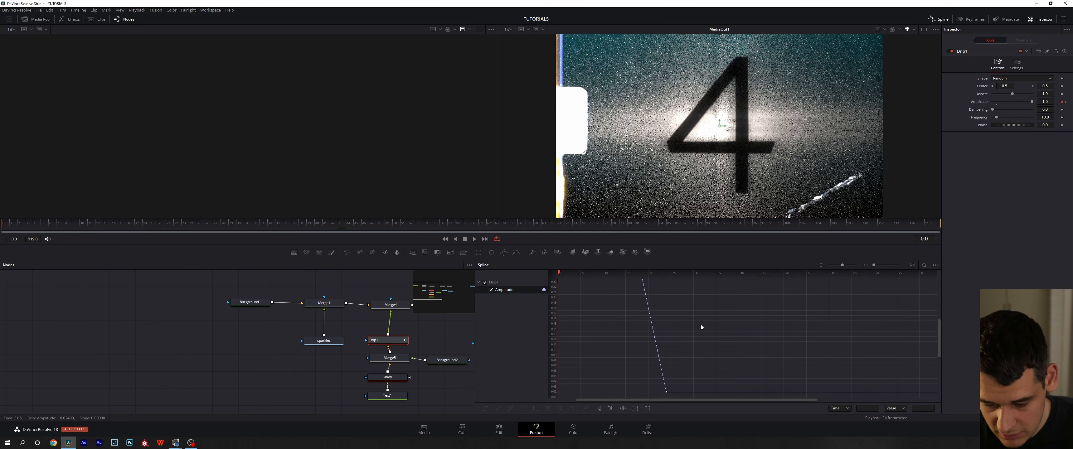
click(913, 265)
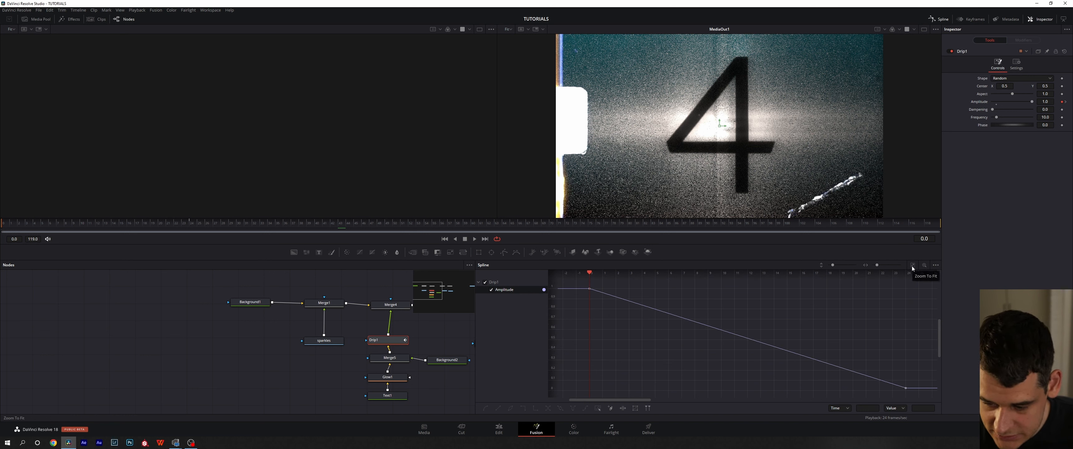
drag(579, 281, 933, 394)
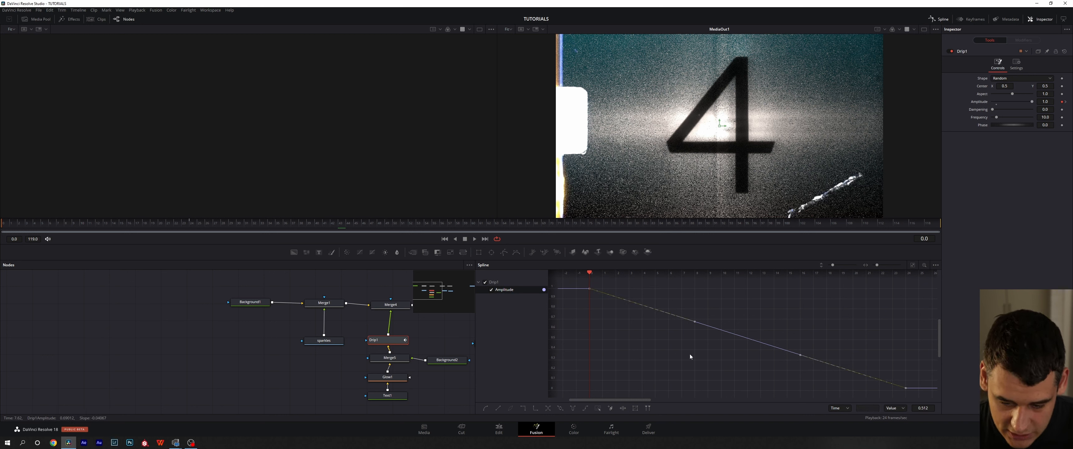
right_click(722, 328)
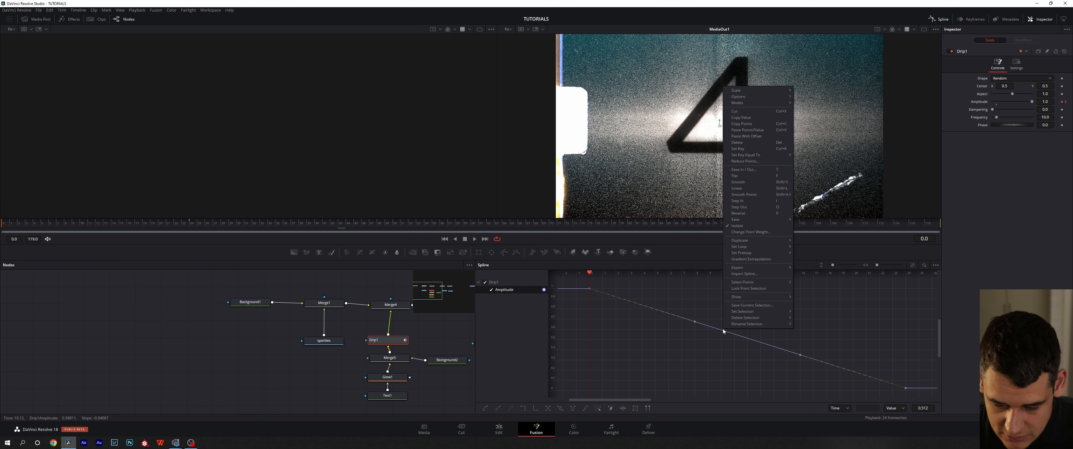
mouse_move(783, 219)
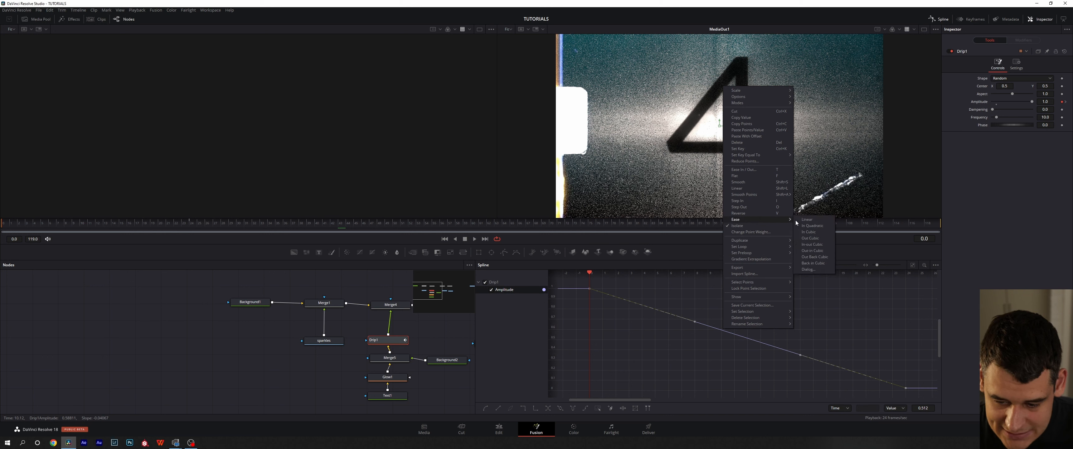
click(810, 238)
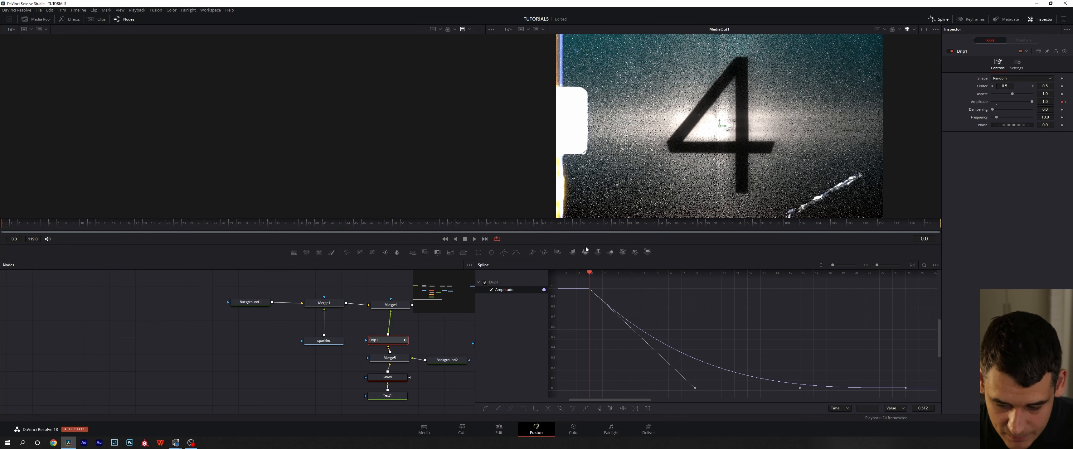
Steepen the start of the Amplitude curve by moving the first keyframe's handle to about frame 4, preview the timing, and close the spline editor.
drag(694, 388, 609, 389)
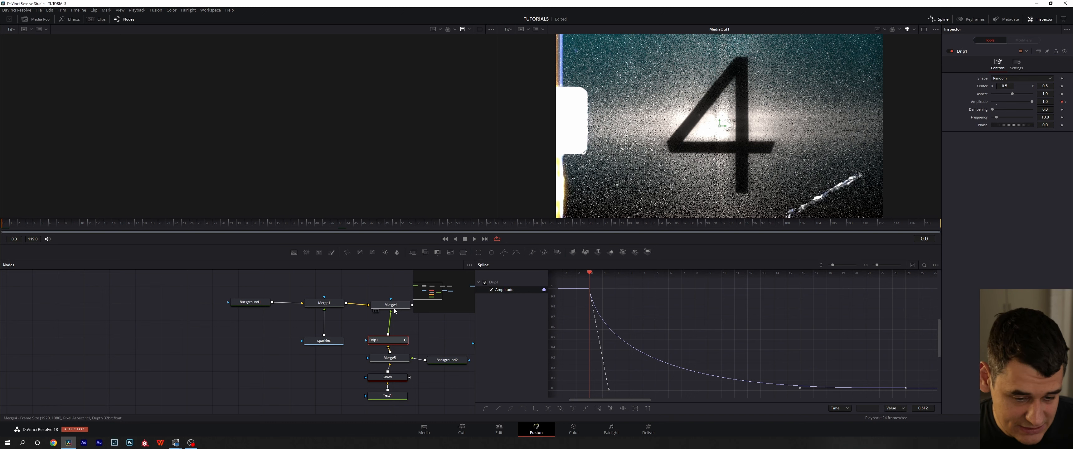
drag(185, 225, 0, 232)
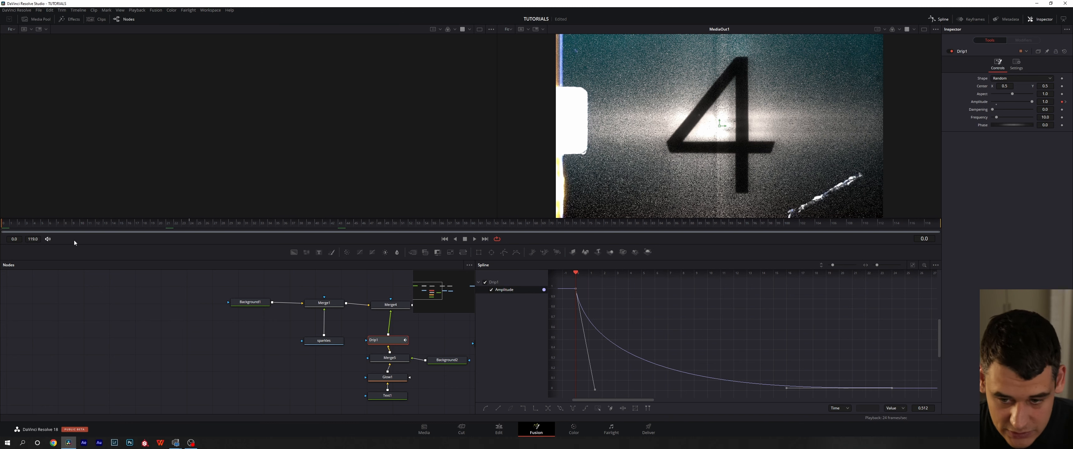
key(space)
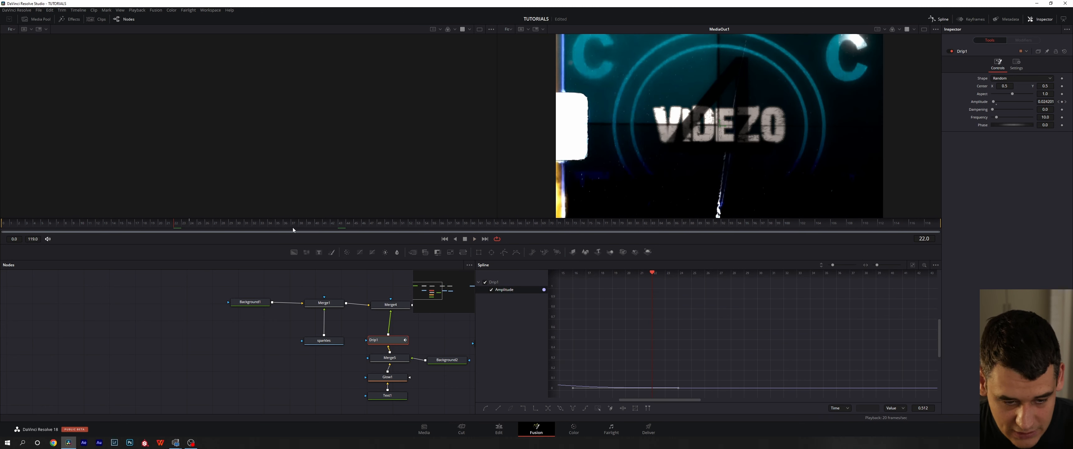
key(space)
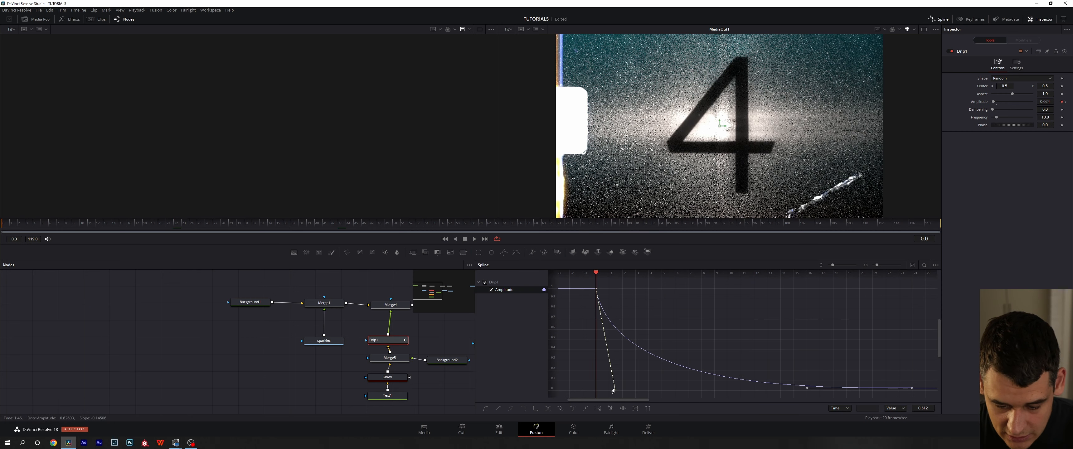
drag(614, 391, 648, 391)
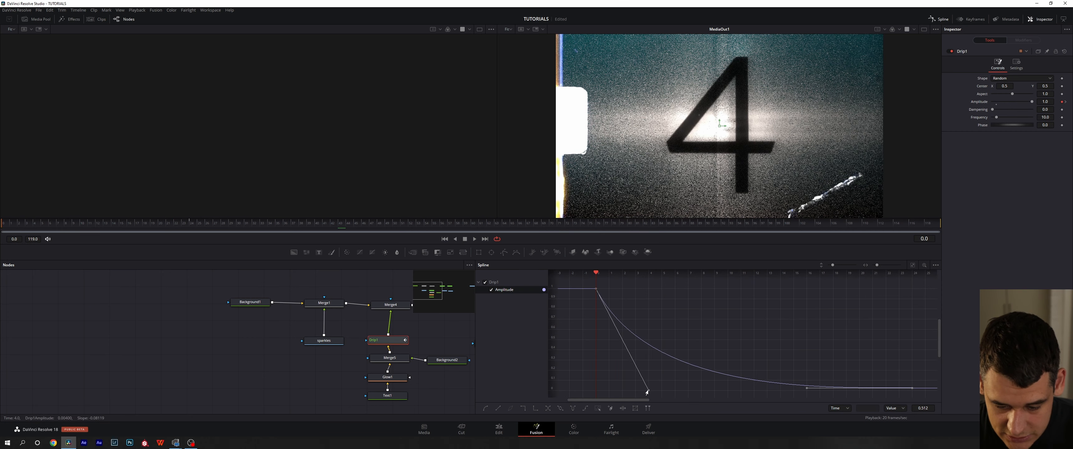
key(space)
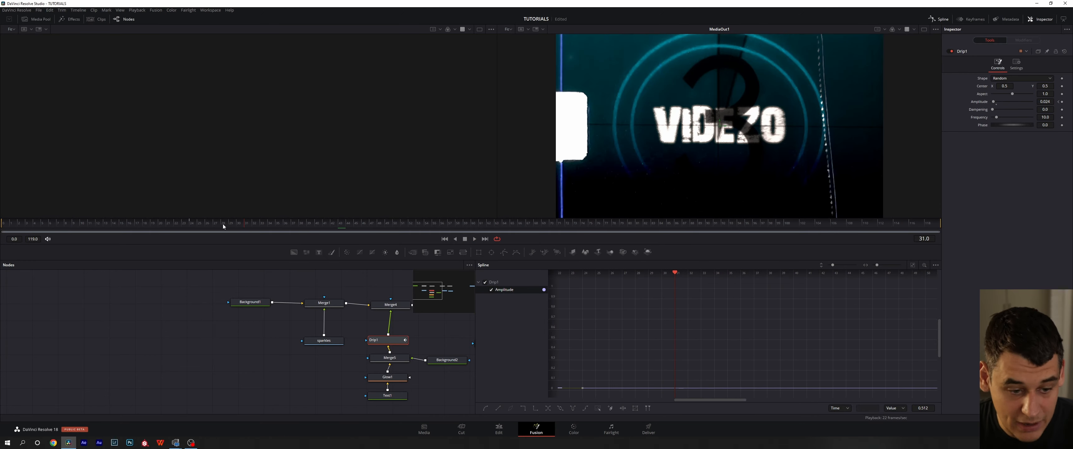
drag(223, 225, 1, 252)
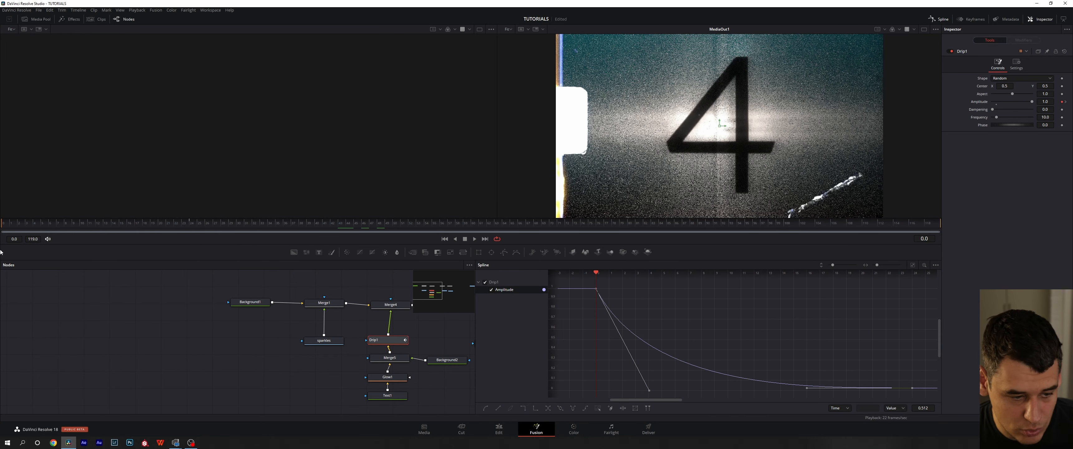
click(939, 18)
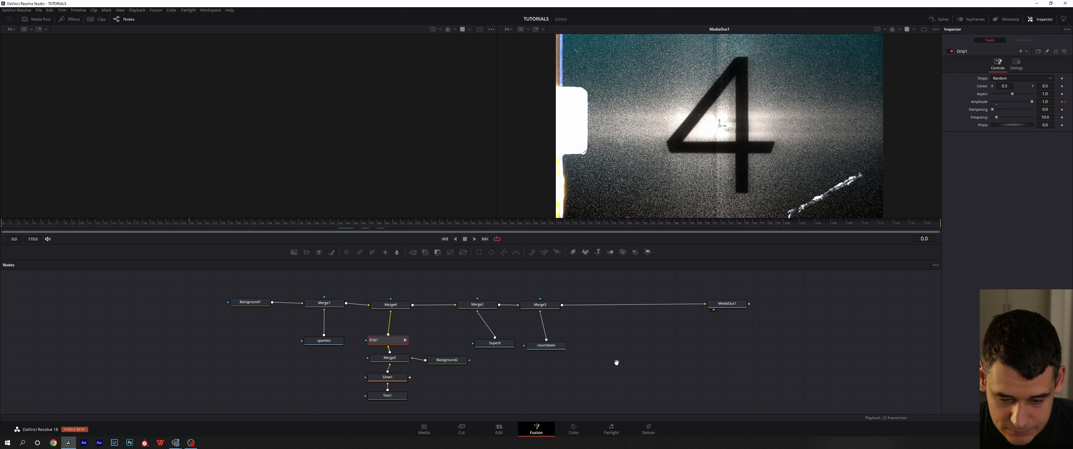
drag(617, 362, 707, 352)
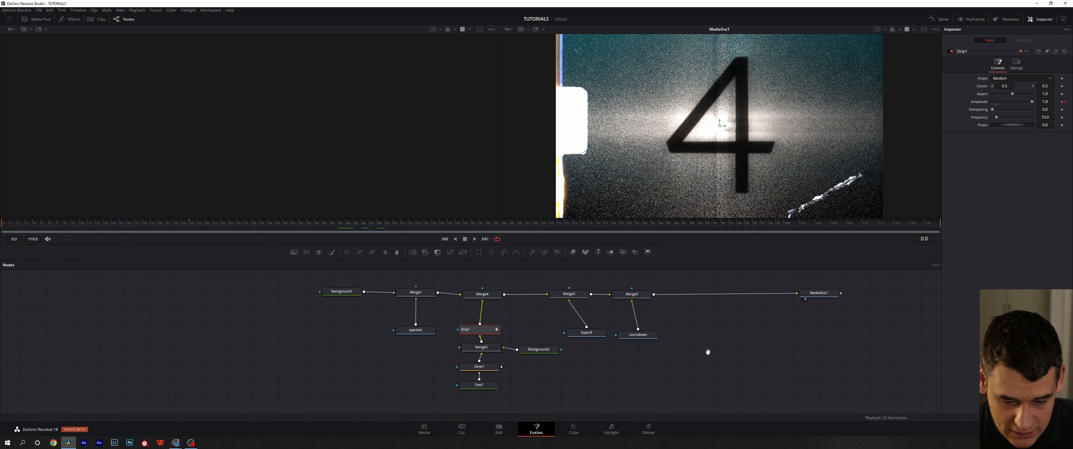
click(491, 295)
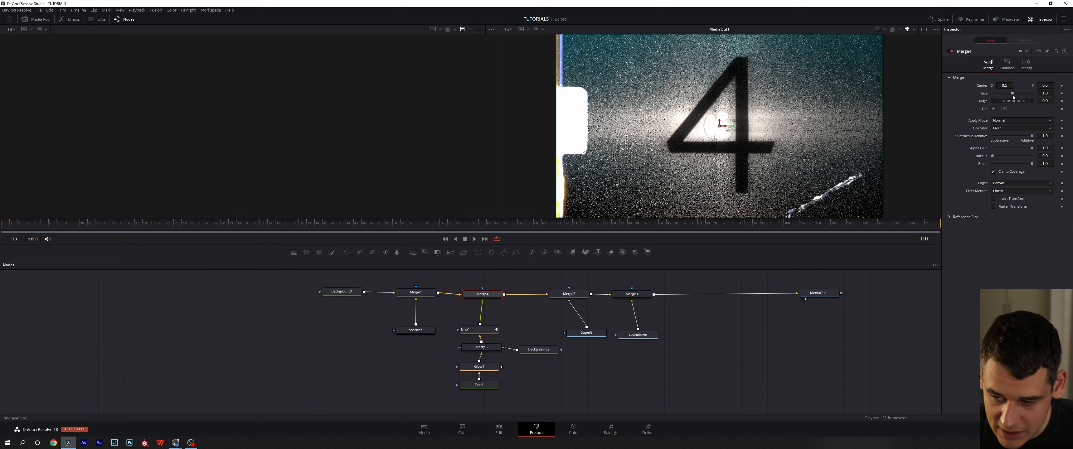
mouse_move(1010, 95)
mouse_down()
mouse_move(996, 96)
mouse_move(1013, 96)
mouse_up()
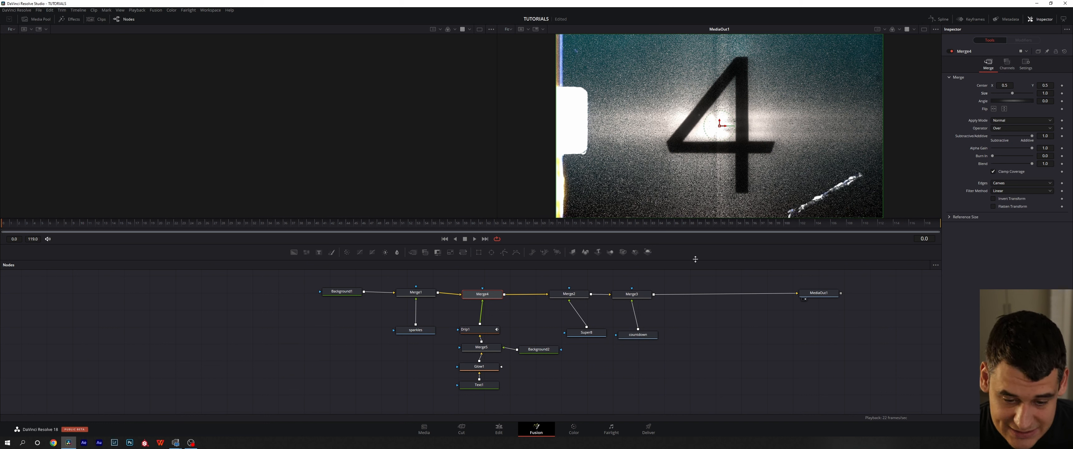
Move Text1 down to make room and insert a Transform node between Text1 and Glow1.
drag(484, 390, 484, 407)
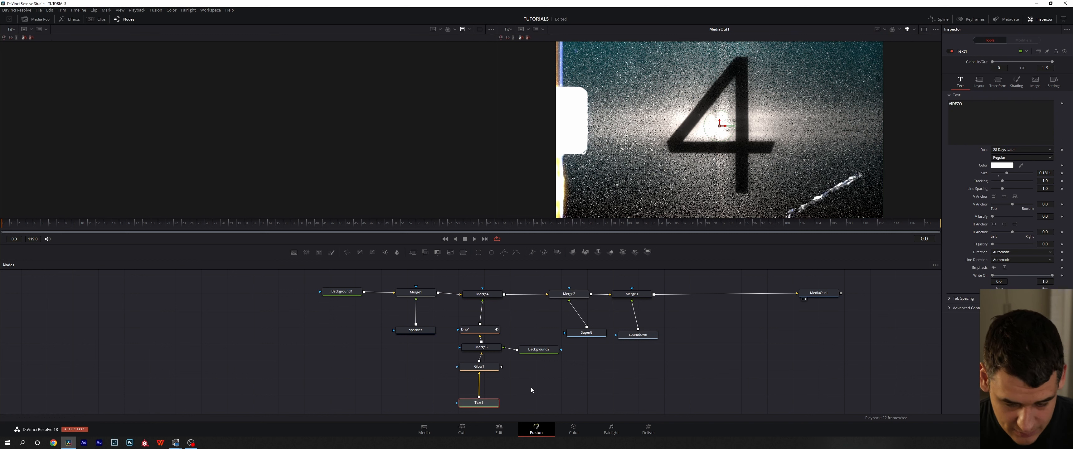
key(shift+space)
text(drip)
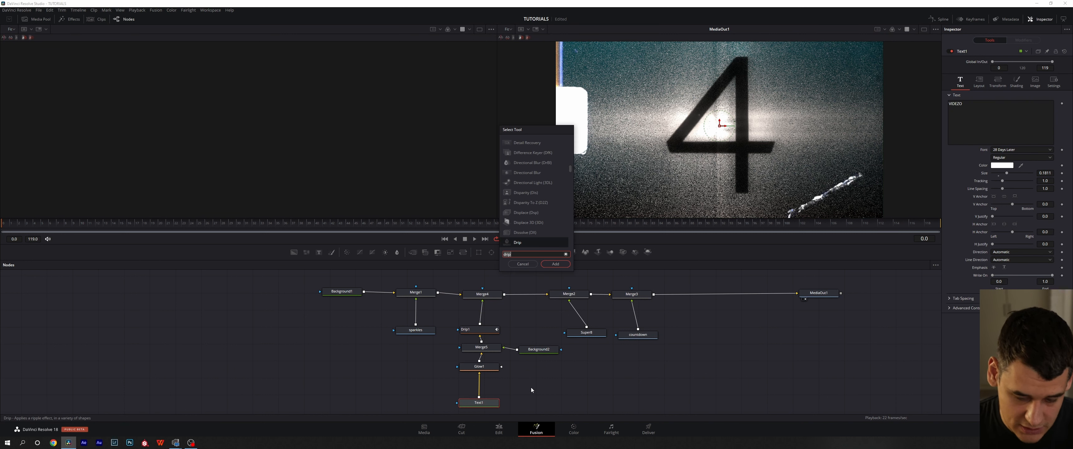
key(BackSpace)
key(BackSpace)
key(BackSpace)
key(BackSpace)
text(xf)
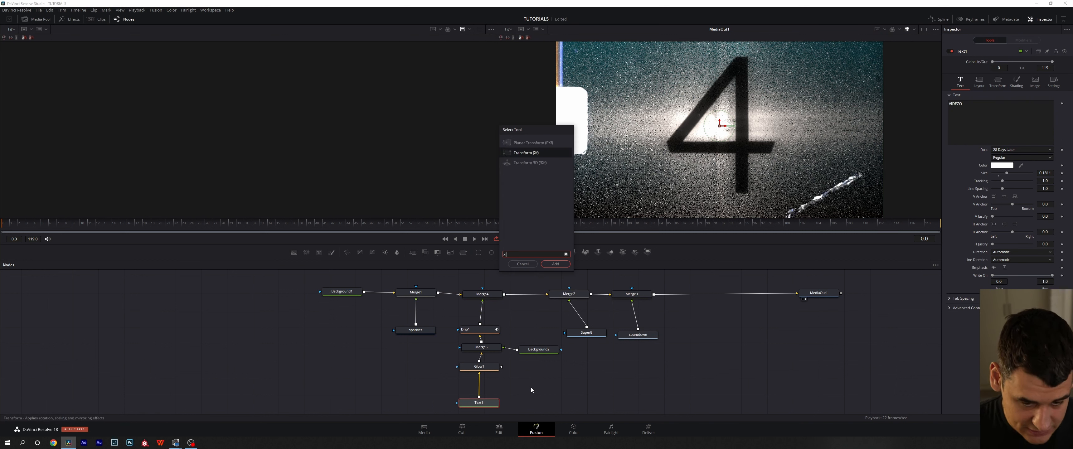
click(559, 265)
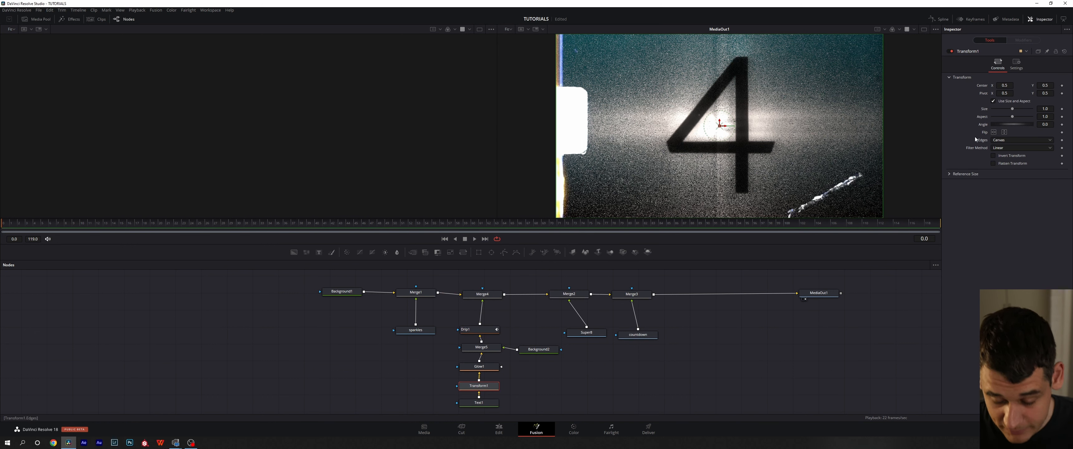
Animate Transform1's size from 1.0 at frame 0 to 0.8 at frame 50, preview the shrinking title, and return to frame 0.
click(1062, 109)
drag(97, 224, 348, 225)
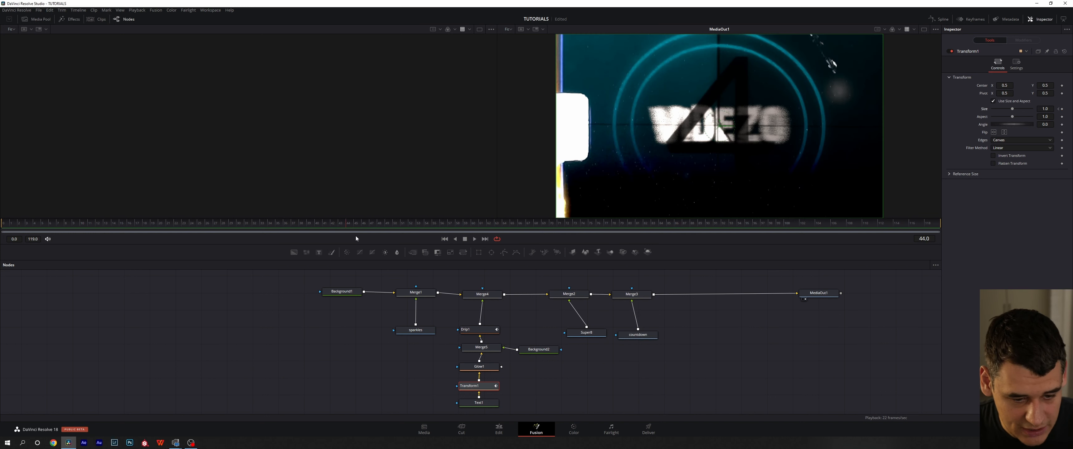
drag(473, 239, 399, 232)
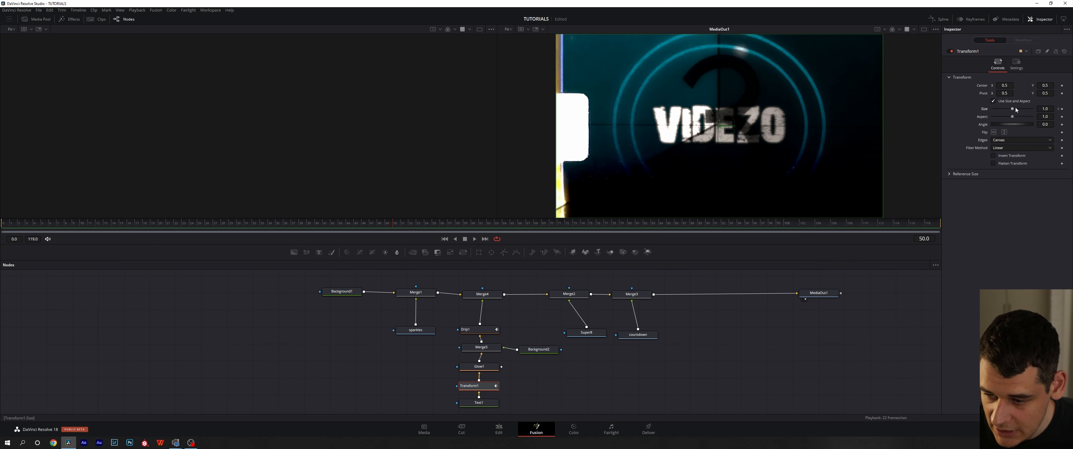
drag(1012, 109, 1008, 109)
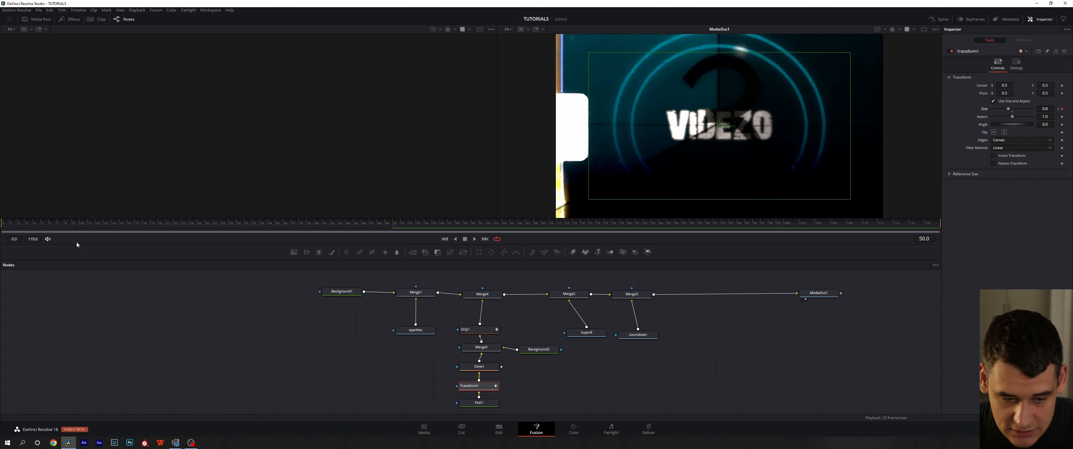
drag(148, 226, 41, 239)
key(space)
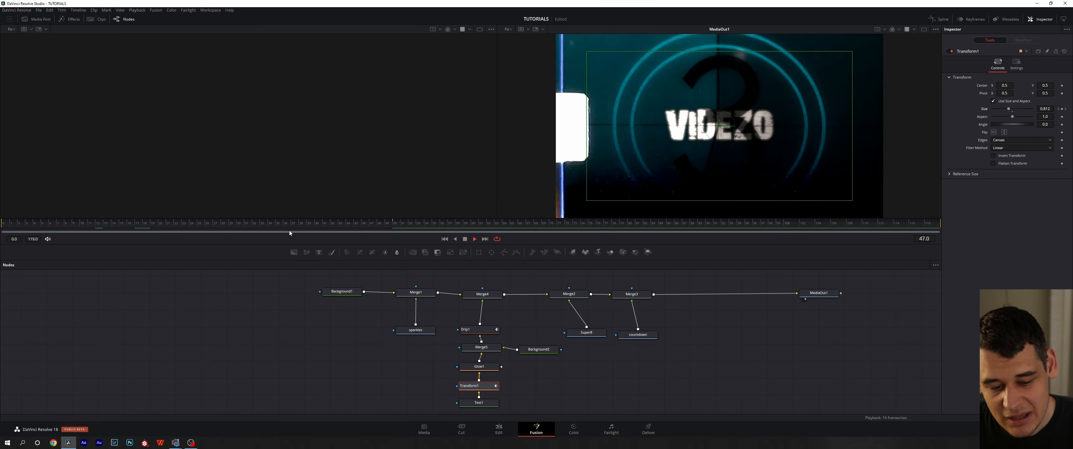
right_click(322, 240)
drag(401, 223, 1, 231)
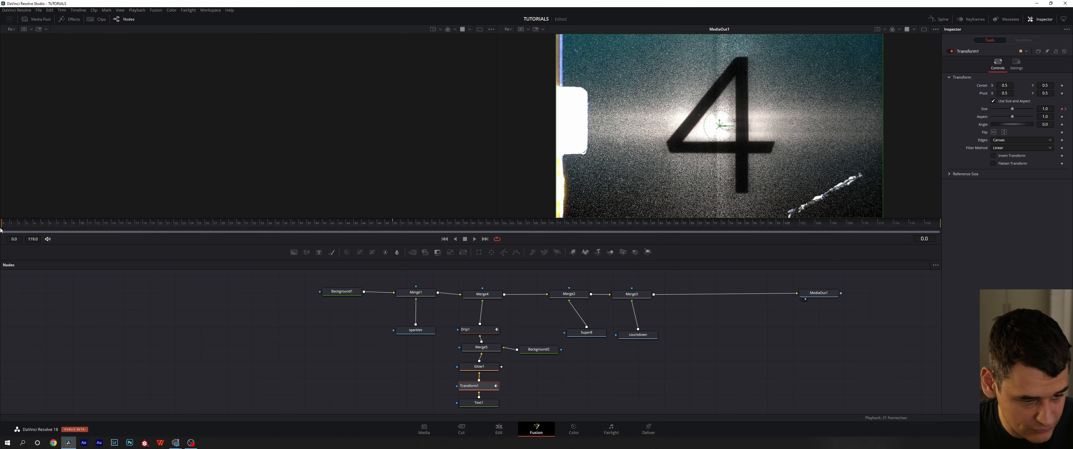
Open the spline editor with only Transform1's Size curve shown and fit that curve to the view.
click(941, 19)
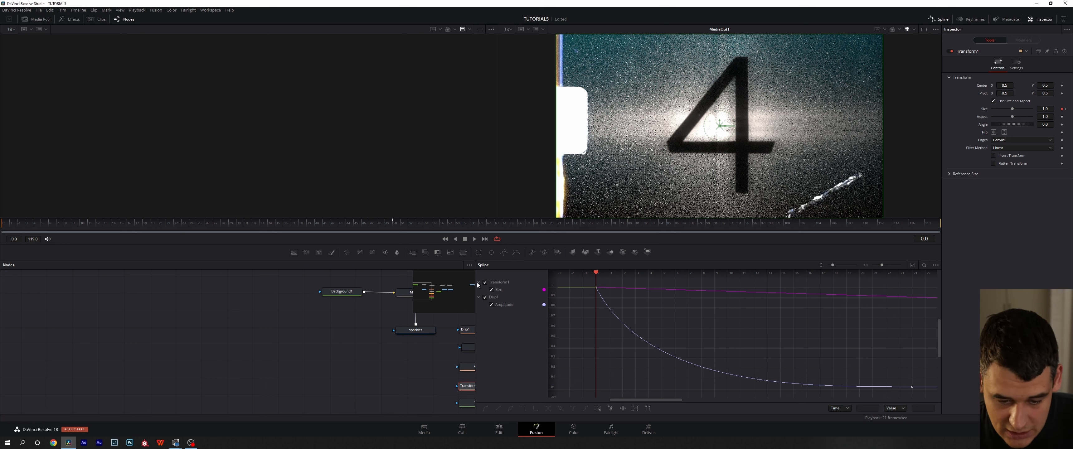
click(484, 297)
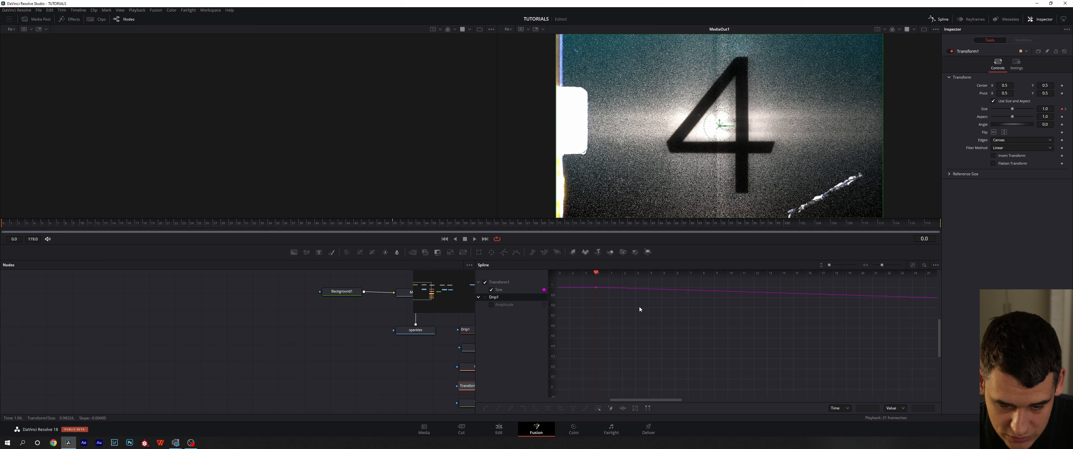
click(912, 265)
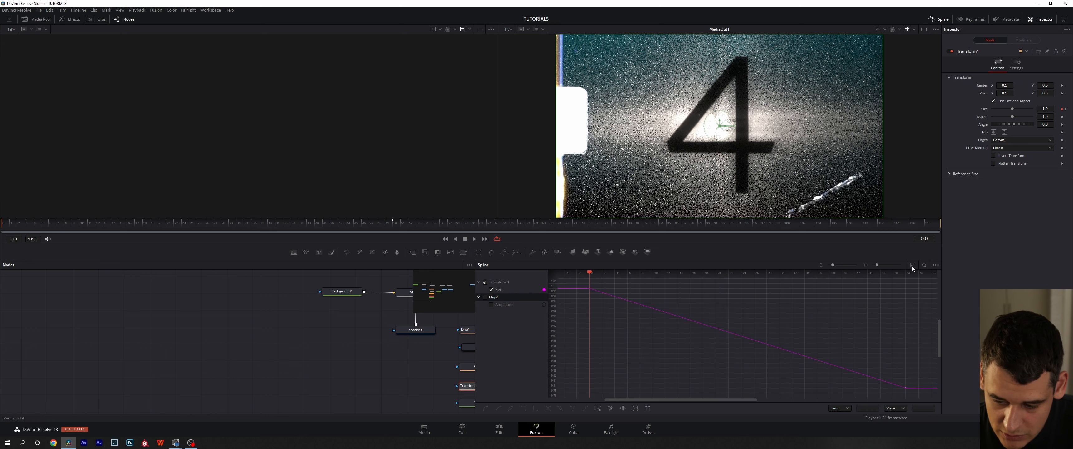
click(515, 283)
click(518, 291)
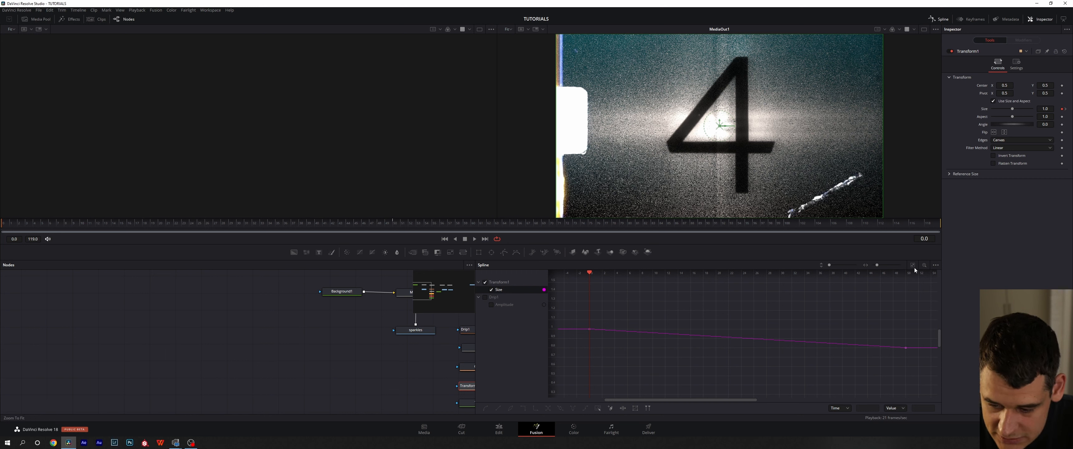
Apply an Out Cubic ease to both keyframes of Transform1's Size curve.
drag(570, 280, 932, 392)
right_click(704, 316)
mouse_move(739, 201)
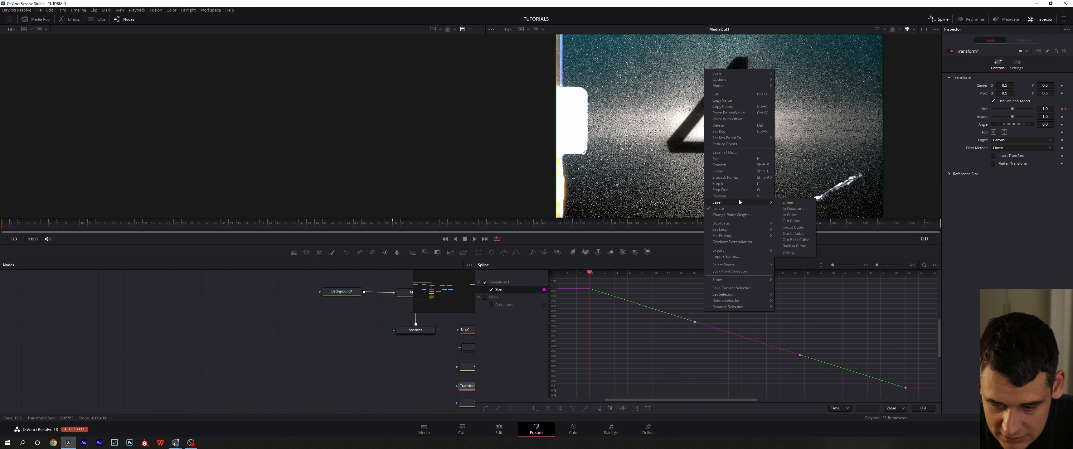
click(794, 226)
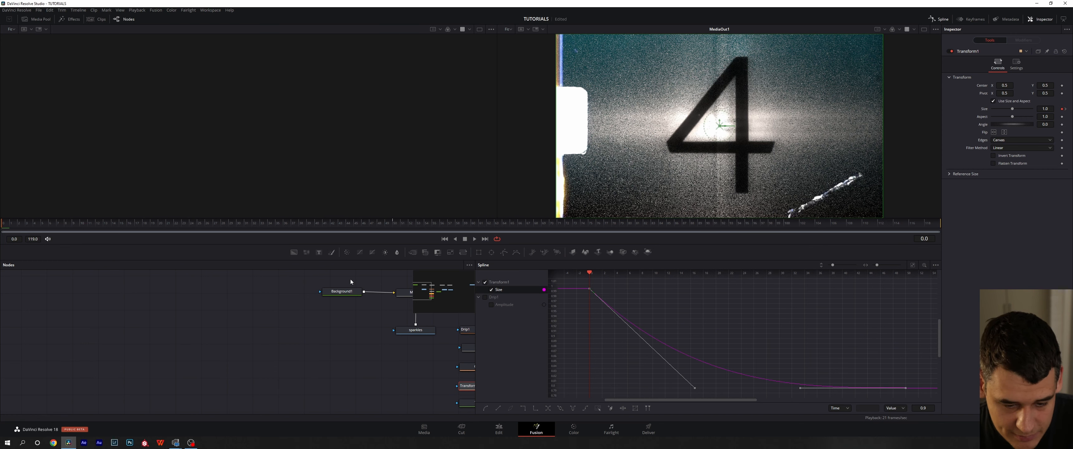
Play the opening of the composition to check the eased title scaling, and close the spline editor.
key(space)
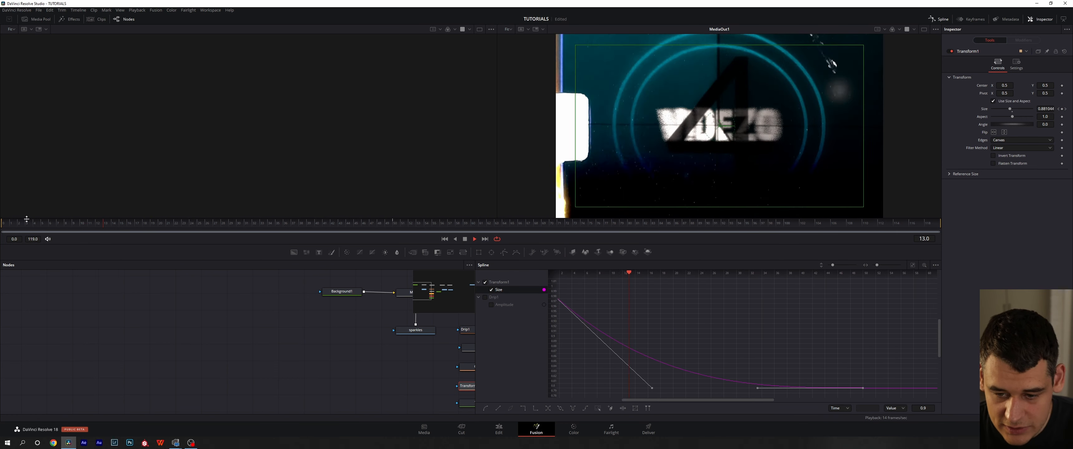
key(space)
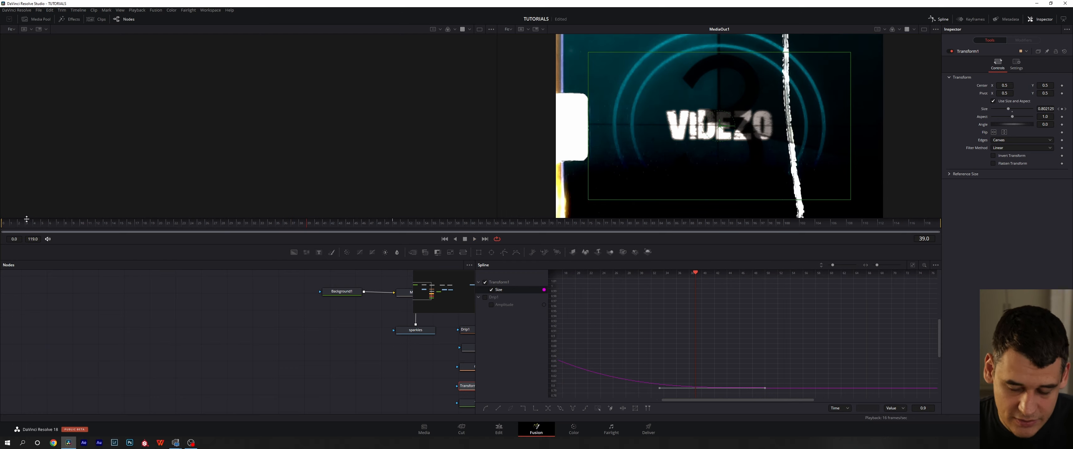
click(93, 224)
key(space)
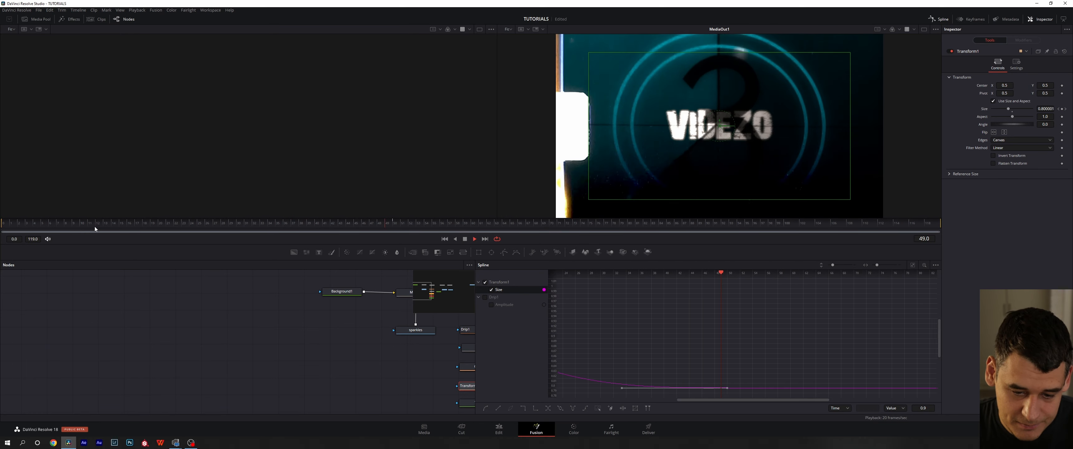
drag(175, 221, 2, 248)
key(space)
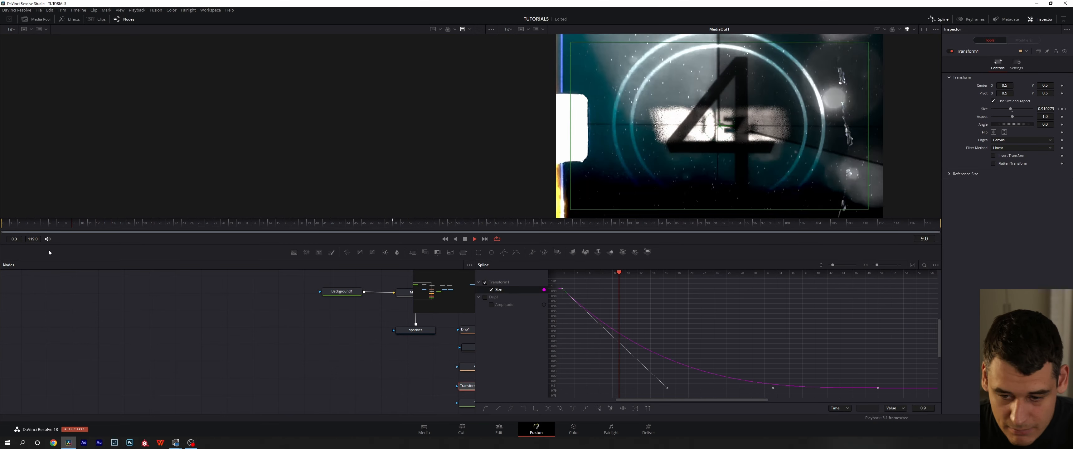
key(space)
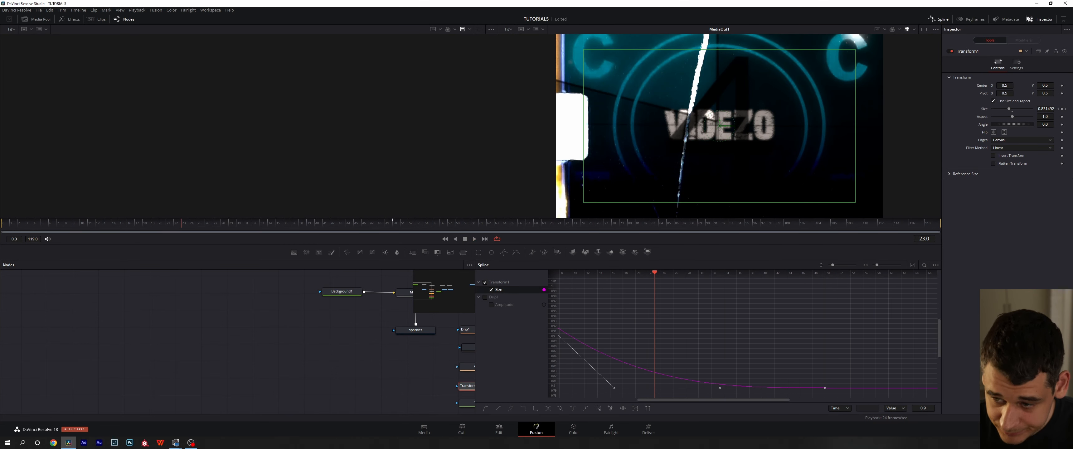
click(940, 20)
drag(575, 363, 559, 357)
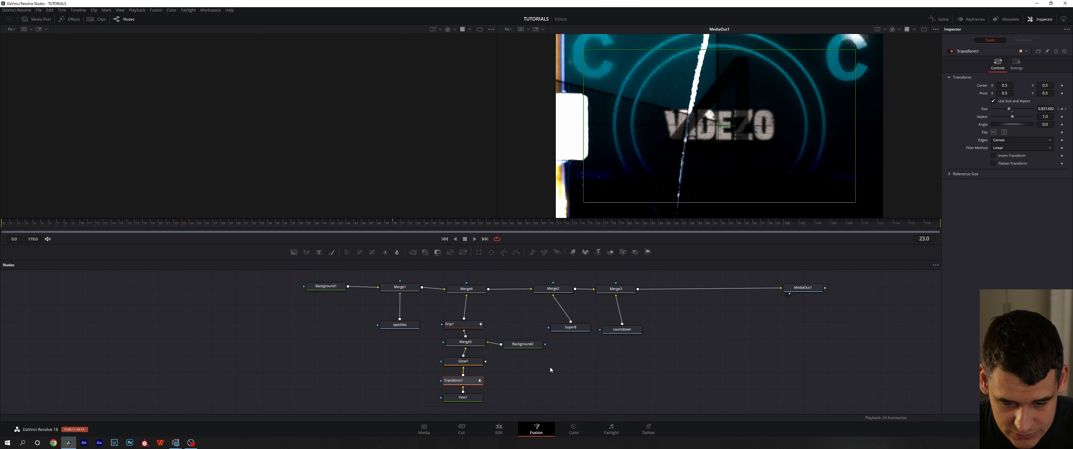
Scrub through the composition back to frame 0, and open the keyframes editor with all tracks fitted to the view.
drag(327, 226, 492, 233)
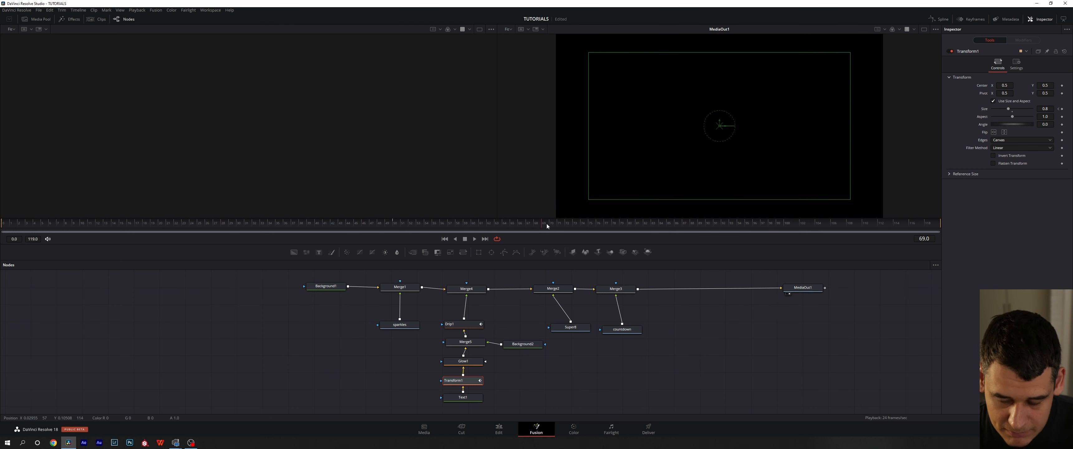
drag(463, 282, 0, 270)
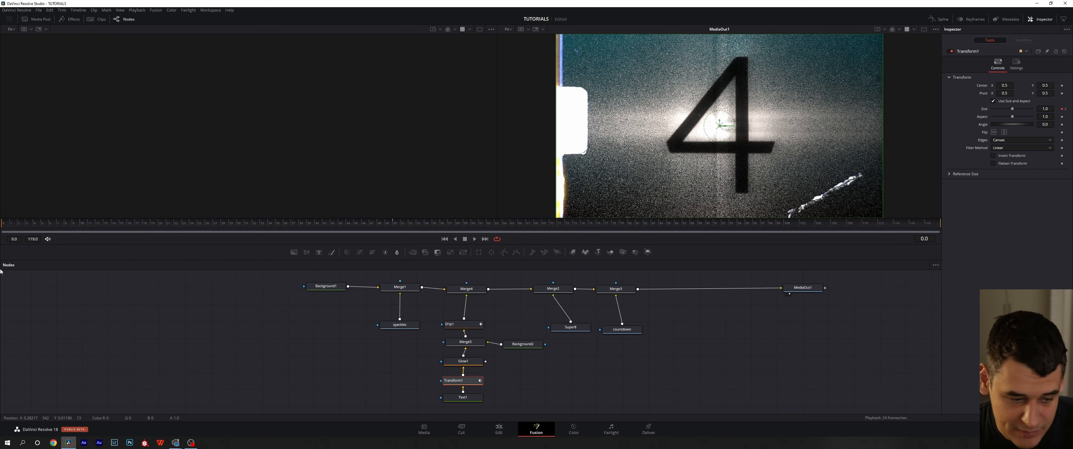
click(985, 20)
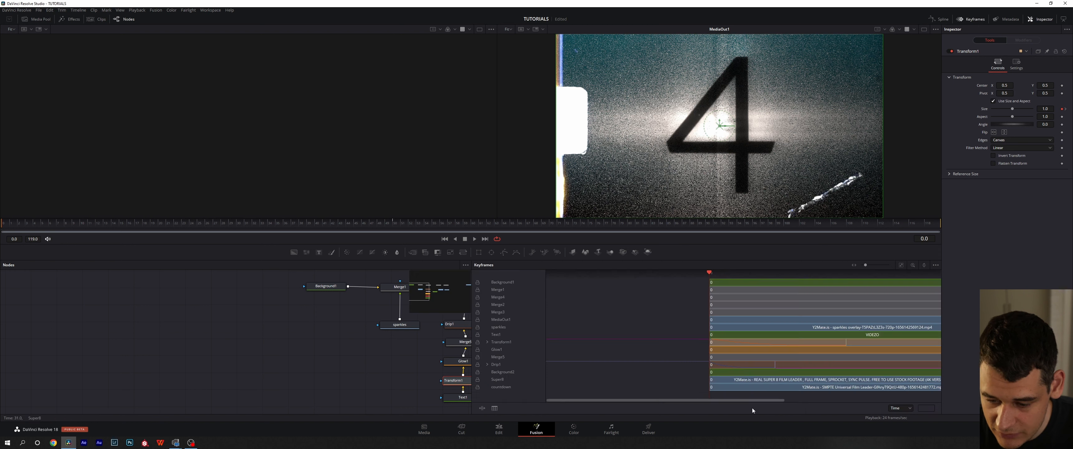
click(902, 267)
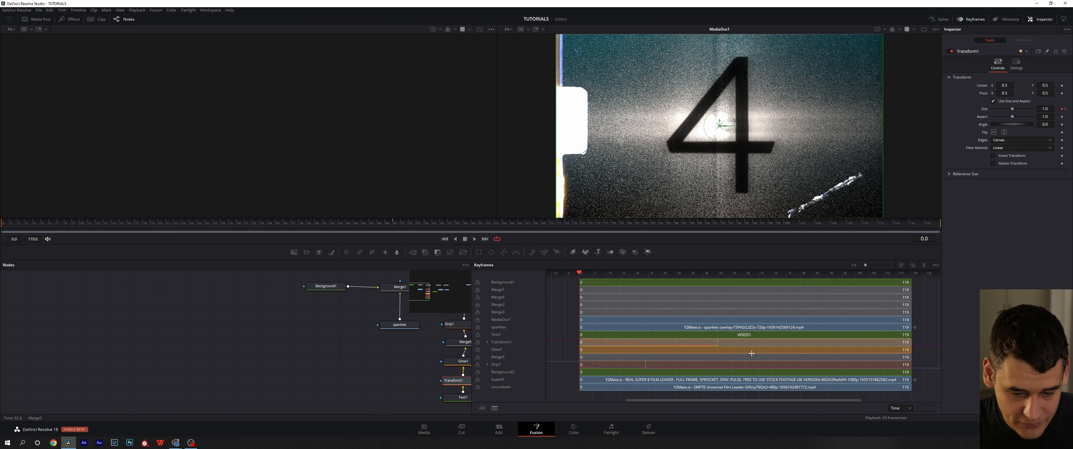
drag(411, 372, 223, 371)
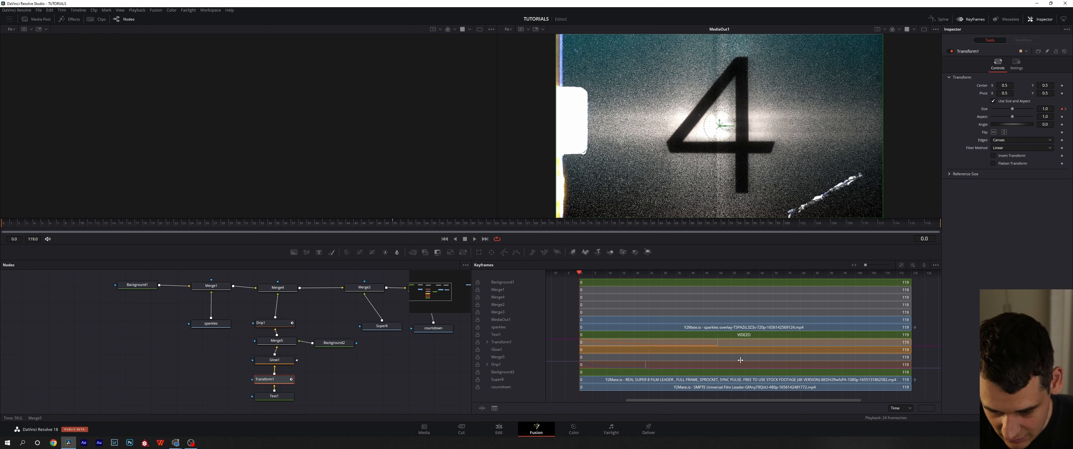
Expand the Transform1 and Drip1 tracks to examine their Size and Amplitude keyframes.
click(487, 342)
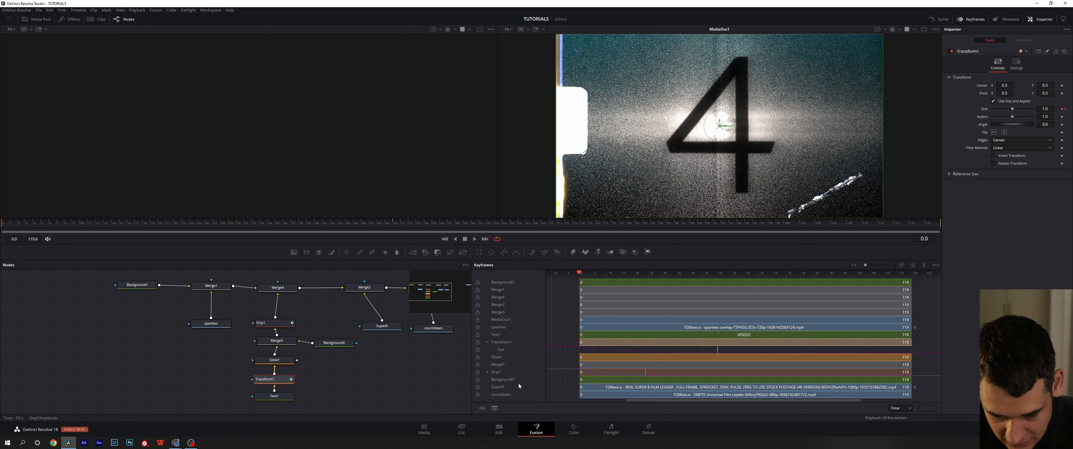
click(486, 374)
scroll(485, 354, down, 1)
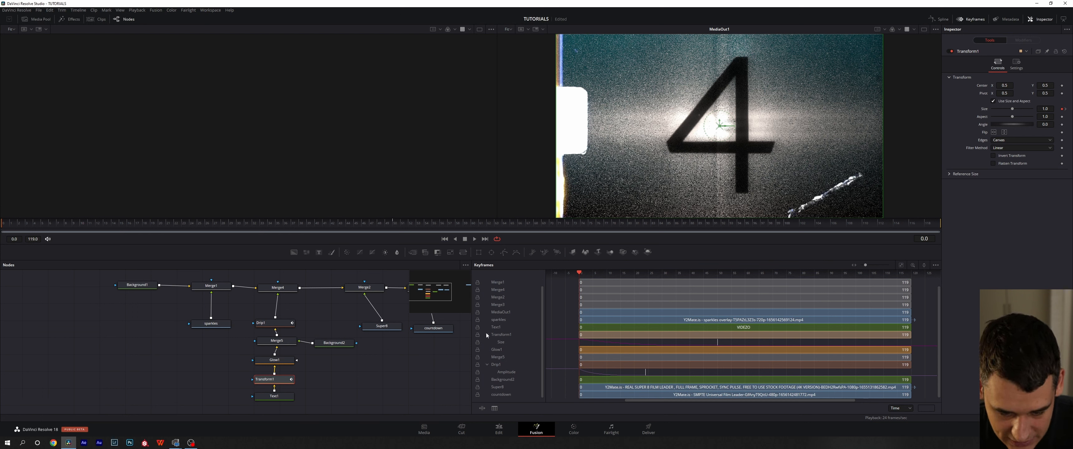
click(507, 373)
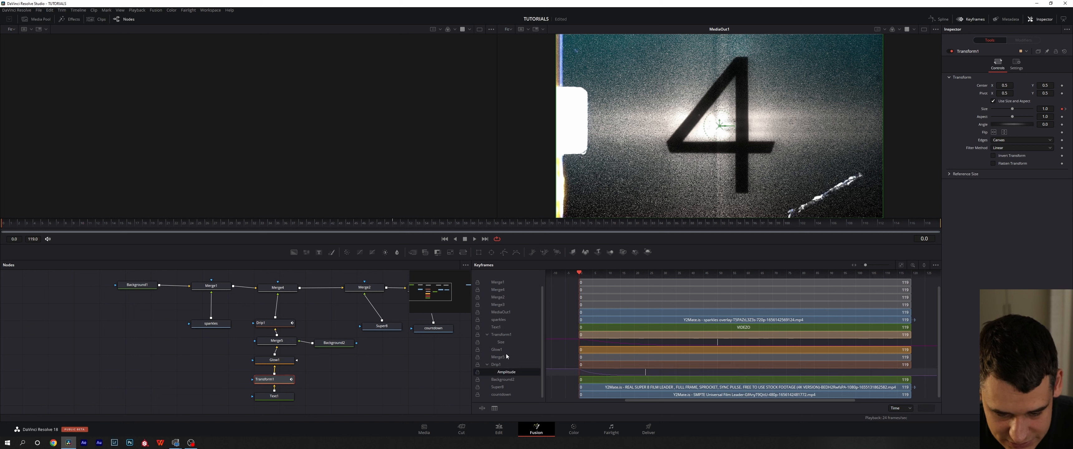
click(504, 344)
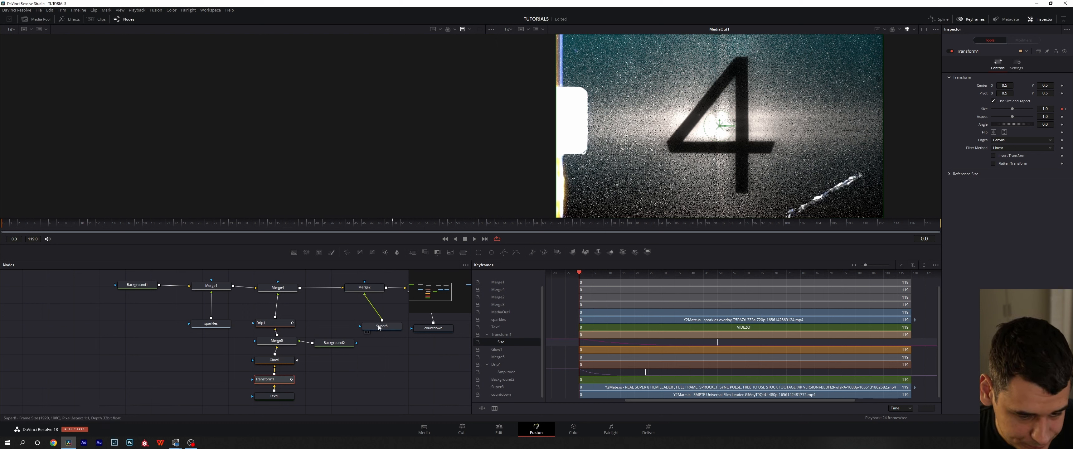
Move the Super8 node directly beneath Merge2, and trim the countdown clip to end at frame 59, previewing the cut.
drag(379, 328, 358, 329)
click(500, 394)
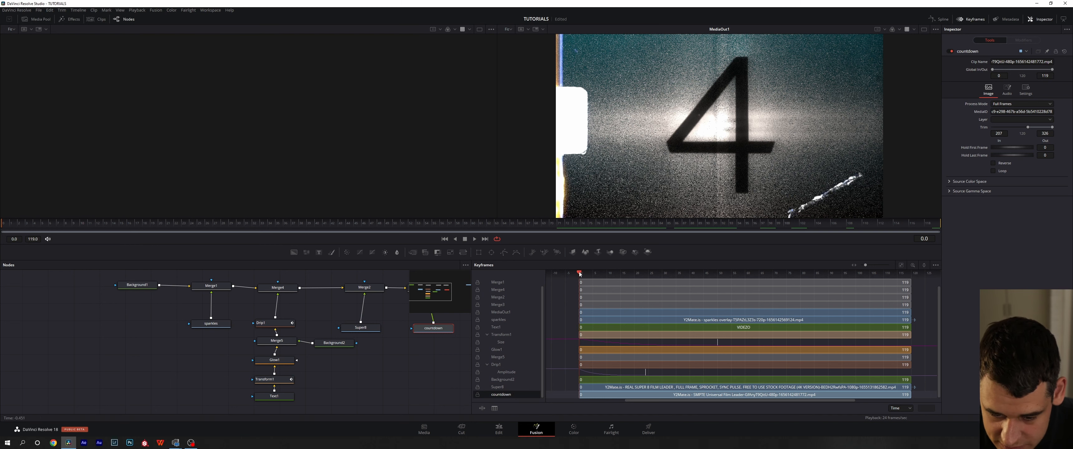
drag(580, 274, 747, 277)
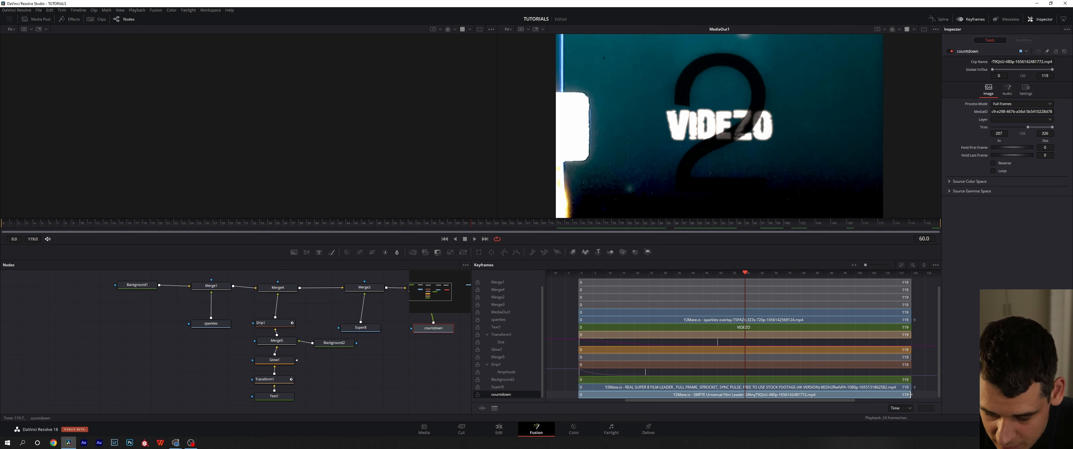
drag(910, 395, 745, 401)
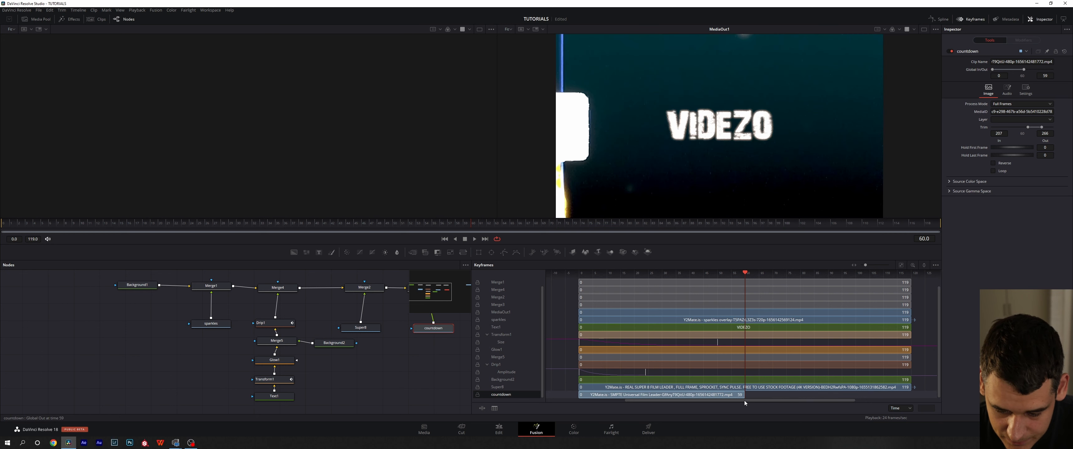
drag(744, 272, 590, 280)
key(space)
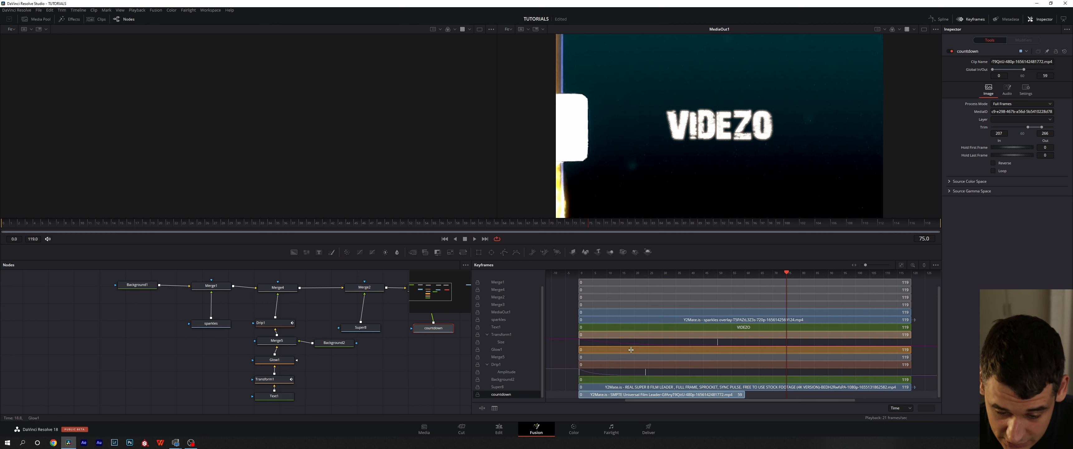
Restrict the keyframes editor to only the selected countdown tool, and restore the display of all tools.
click(935, 266)
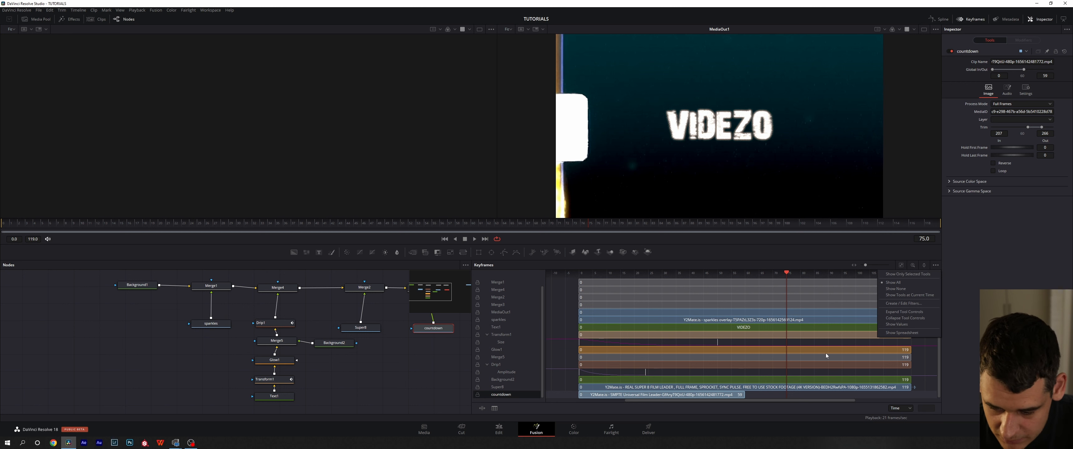
click(912, 273)
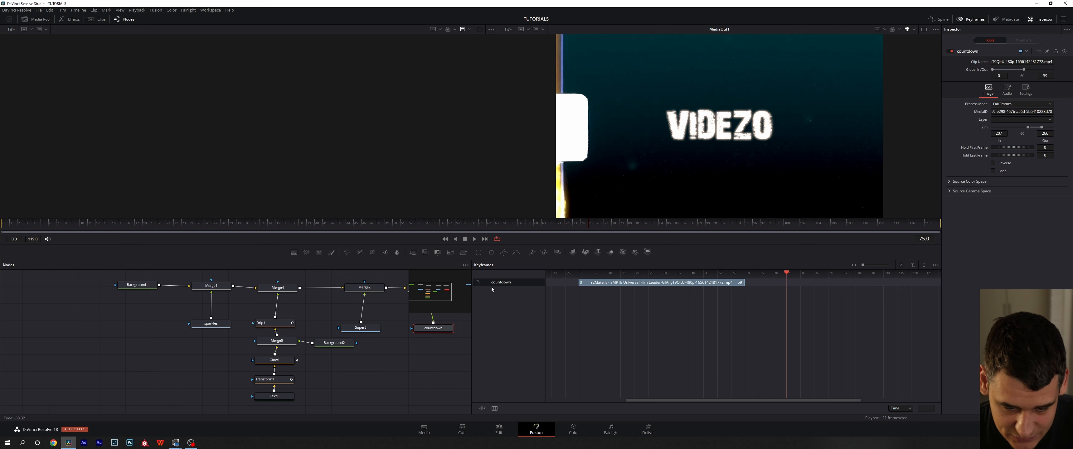
click(936, 266)
click(916, 275)
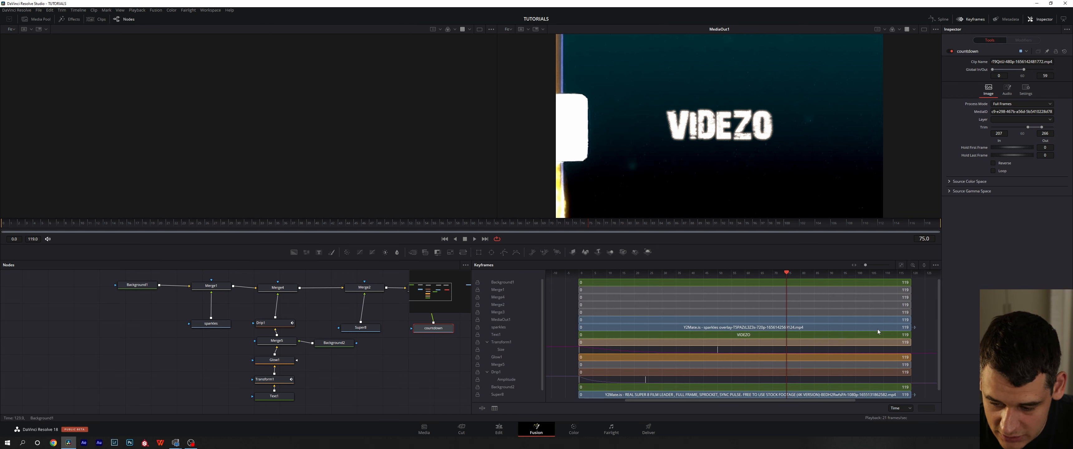
View the keyframes editor's filter settings, cancel them unchanged, and expand the tool controls.
click(936, 265)
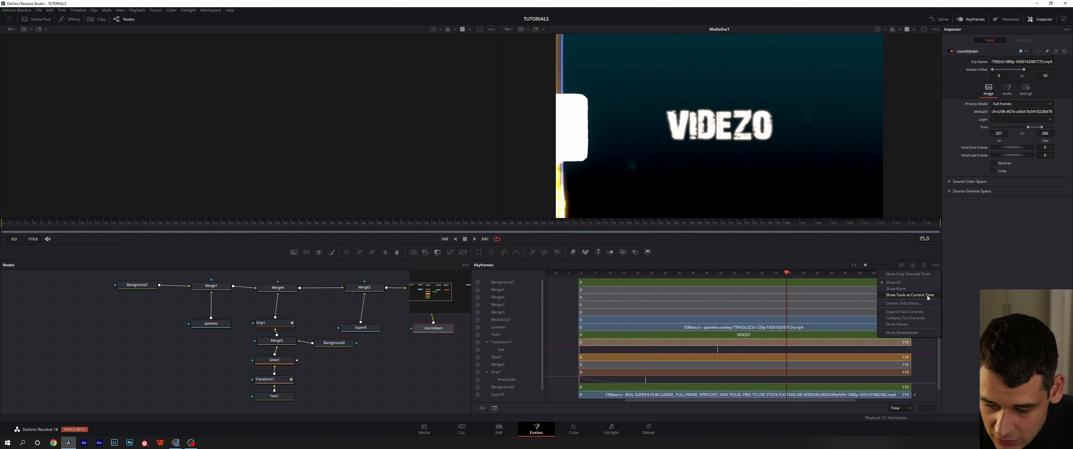
click(927, 303)
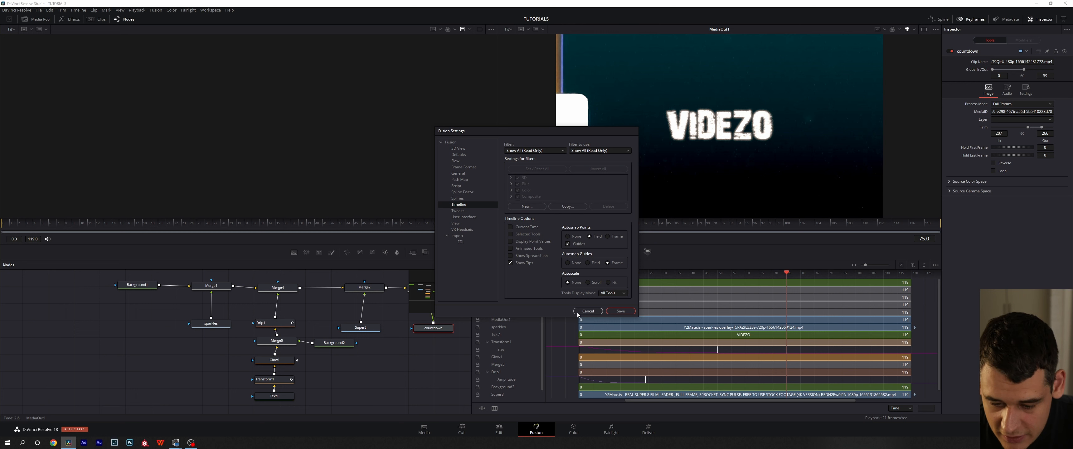
click(587, 311)
click(935, 267)
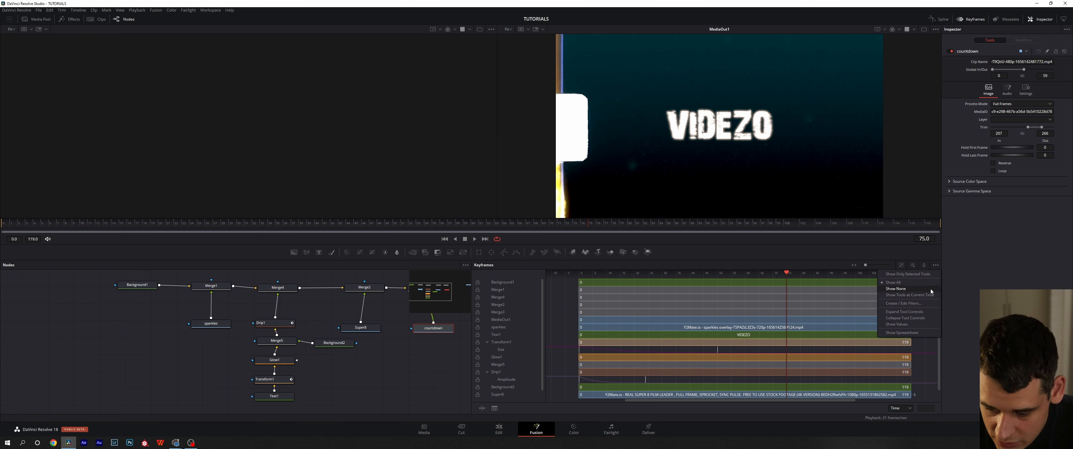
click(911, 311)
Display the keyframe values in the keyframes editor, hide them again, and bring the countdown track back into view.
click(936, 265)
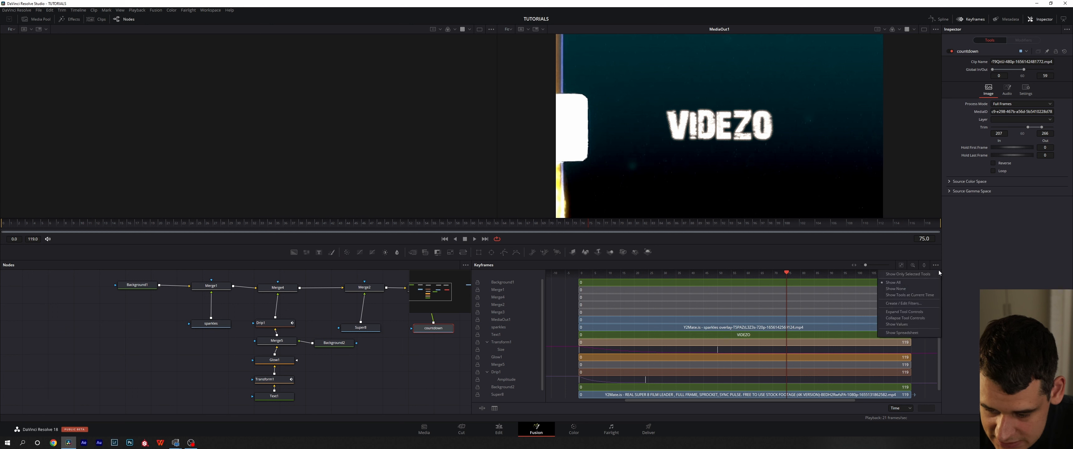
click(918, 324)
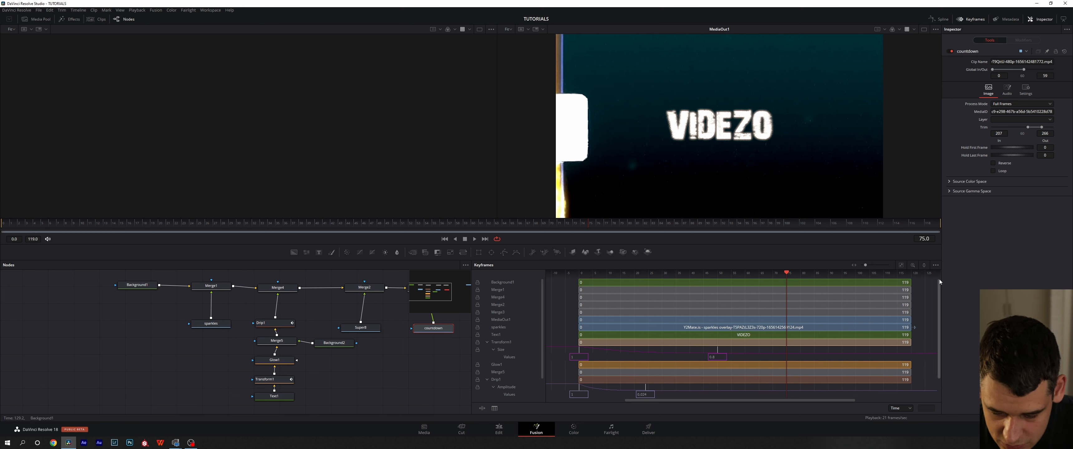
click(935, 265)
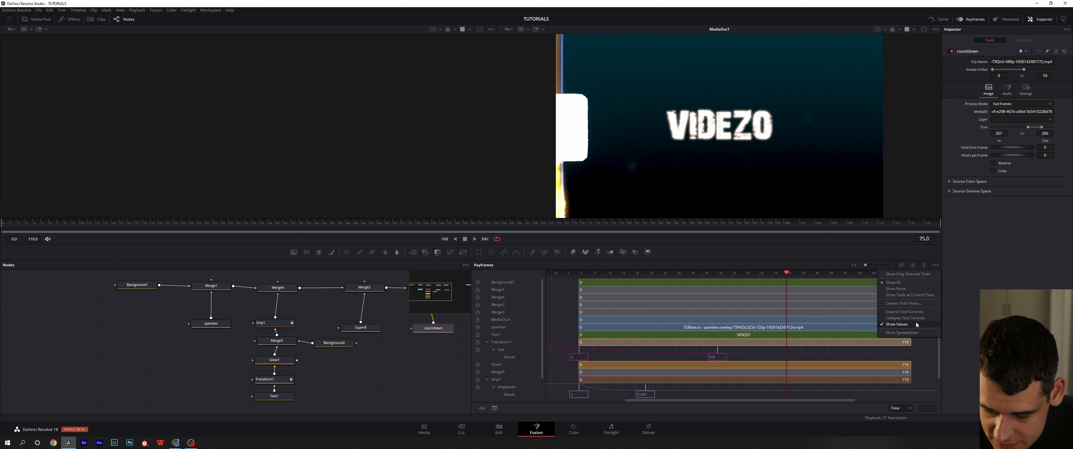
click(917, 324)
scroll(677, 377, down, 1)
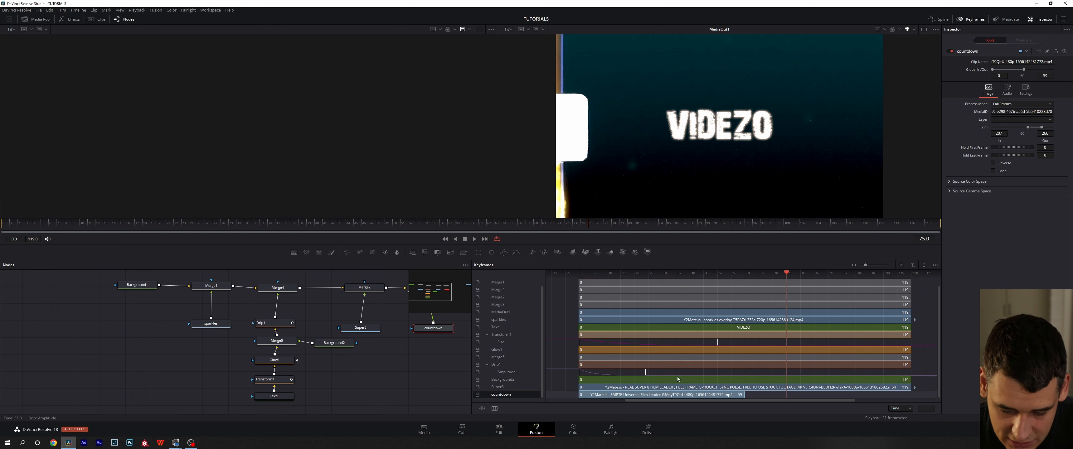
Examine the keyframe values of Transform1's Size and Drip1's Amplitude in the keyframes editor's spreadsheet, and hide the spreadsheet.
click(494, 408)
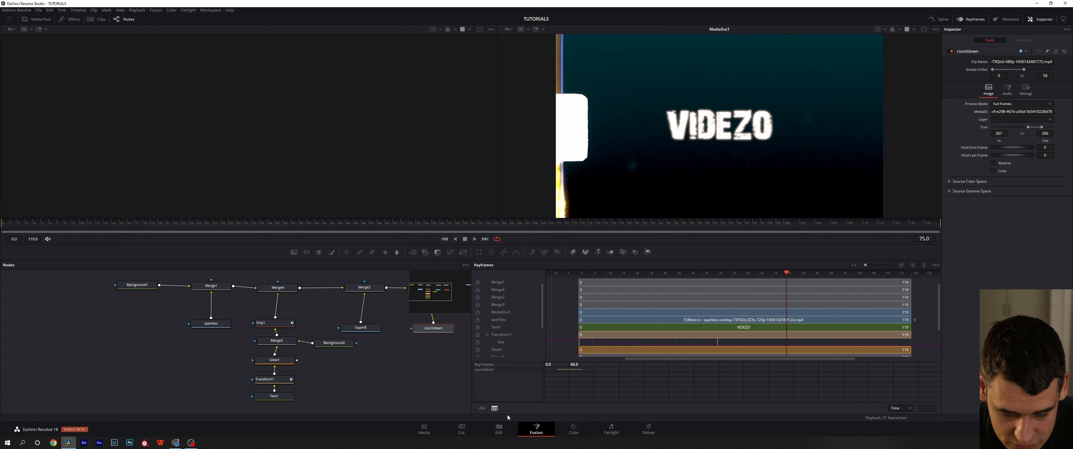
click(510, 335)
click(513, 321)
click(523, 341)
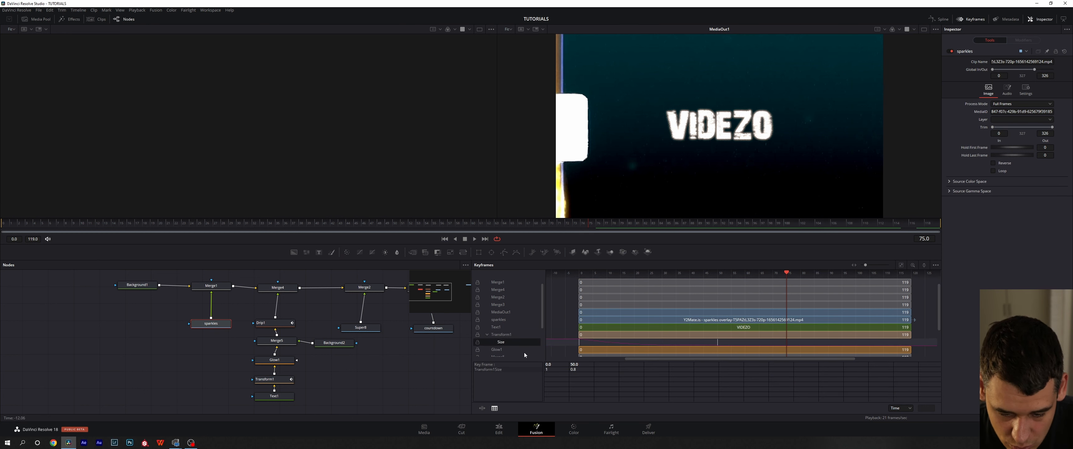
scroll(519, 344, down, 5)
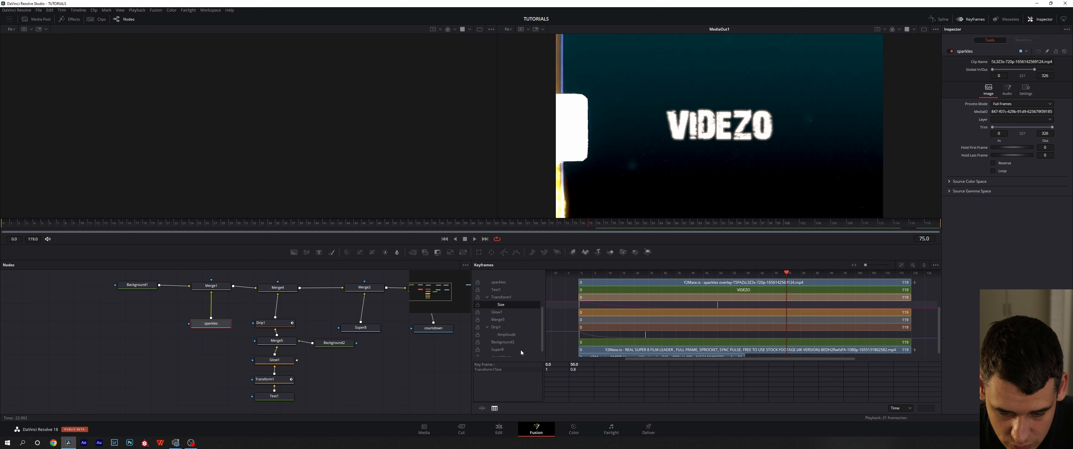
click(510, 335)
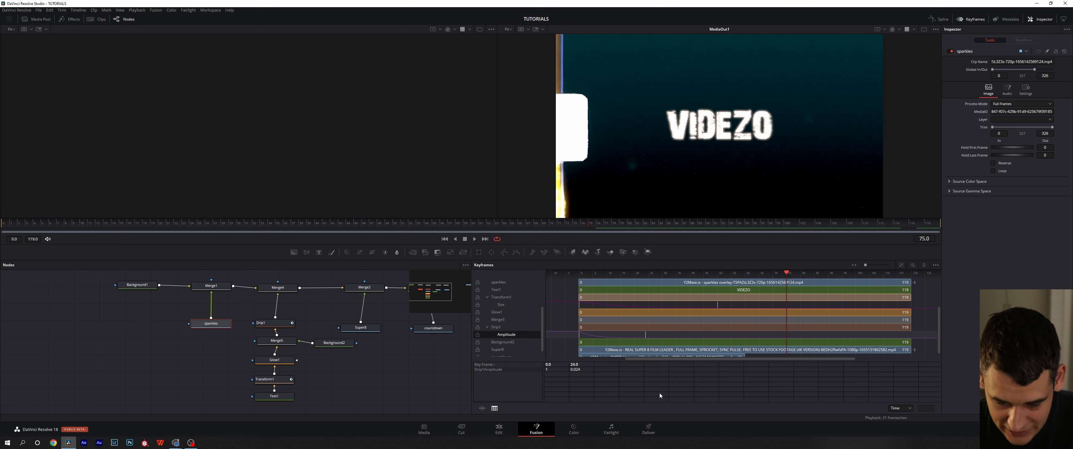
scroll(520, 342, up, 3)
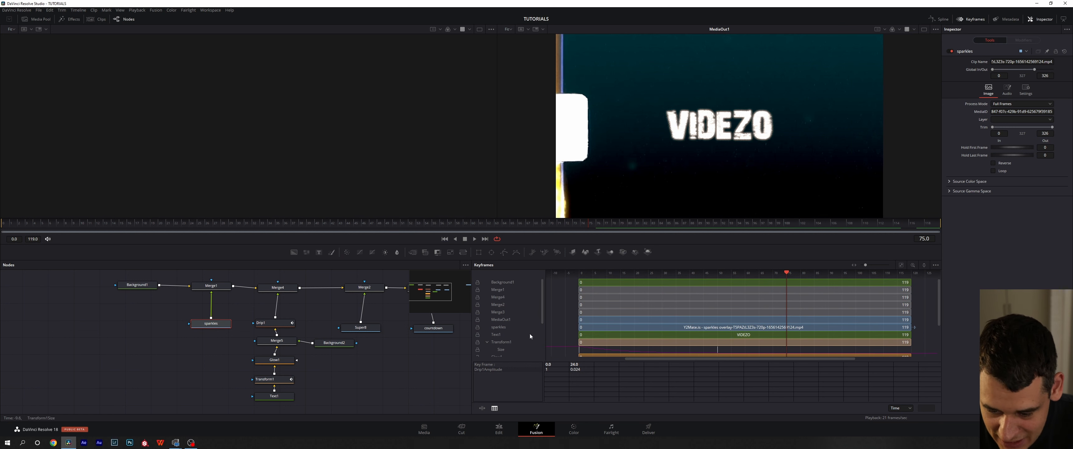
click(495, 409)
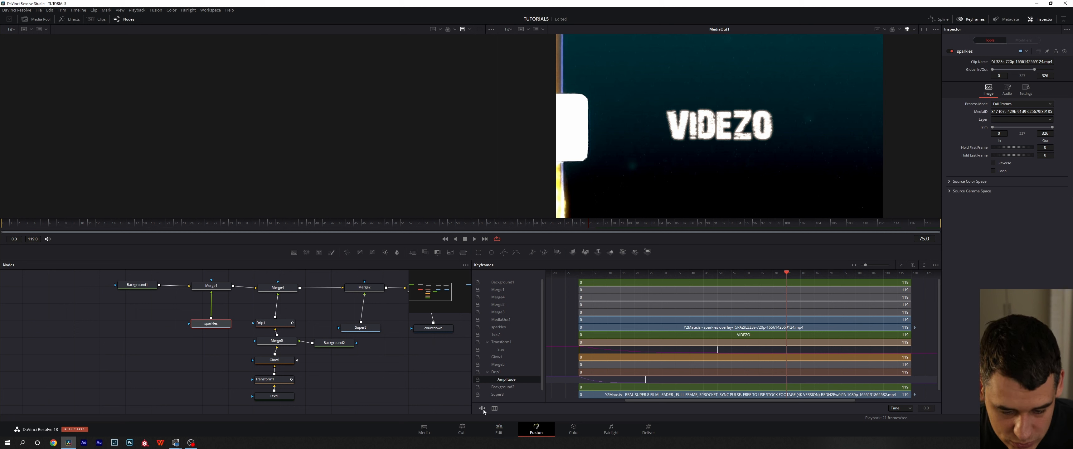
Try time-stretching the Transform1 Size keyframes, undo the stretch, and leave the time stretching mode.
drag(567, 350, 717, 350)
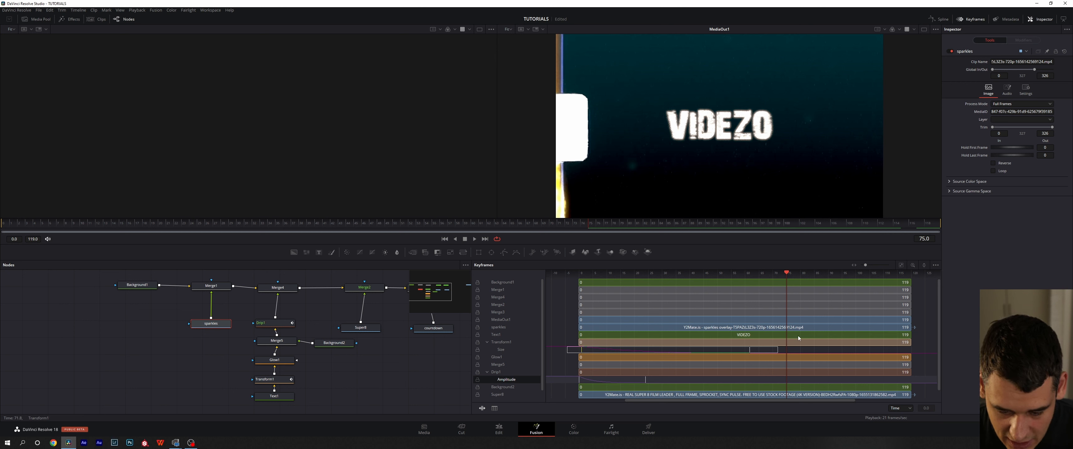
drag(798, 338, 761, 353)
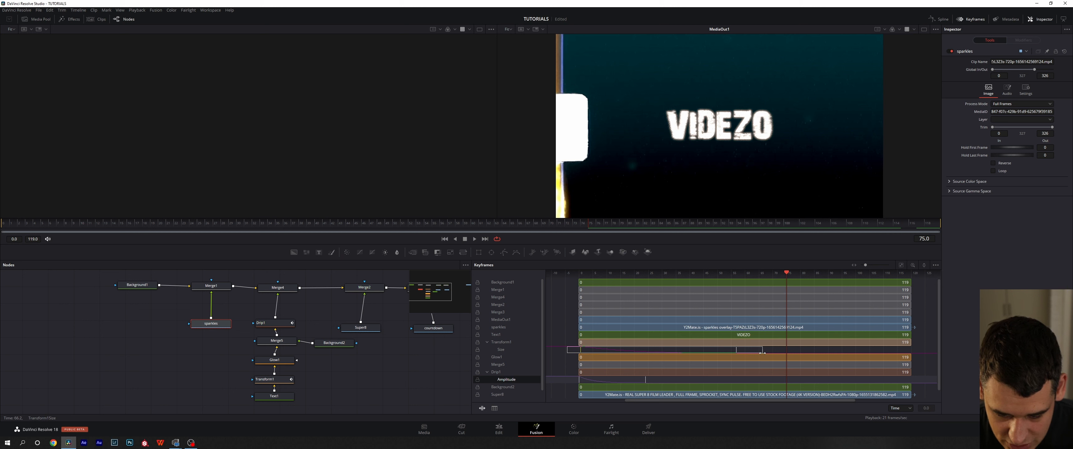
key(ctrl+z)
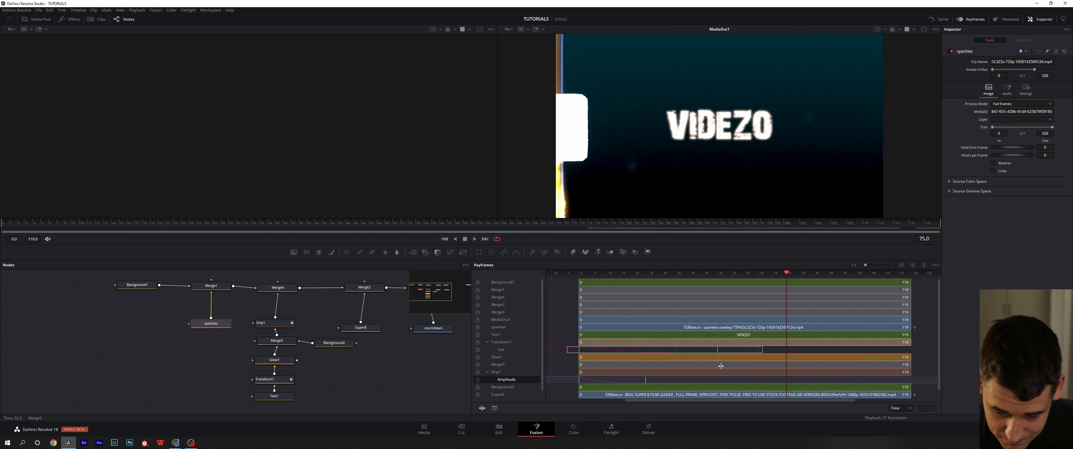
click(481, 409)
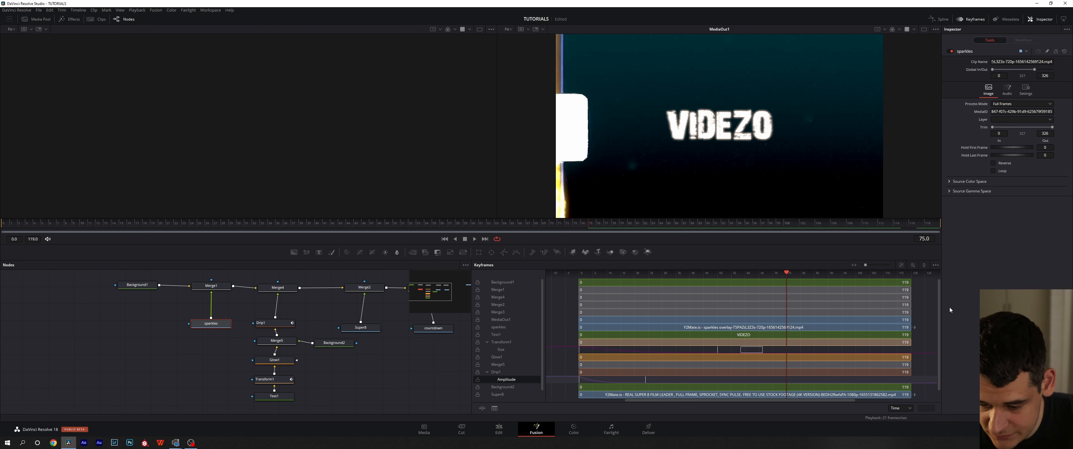
Select the Transform1 track in the keyframes editor.
click(756, 351)
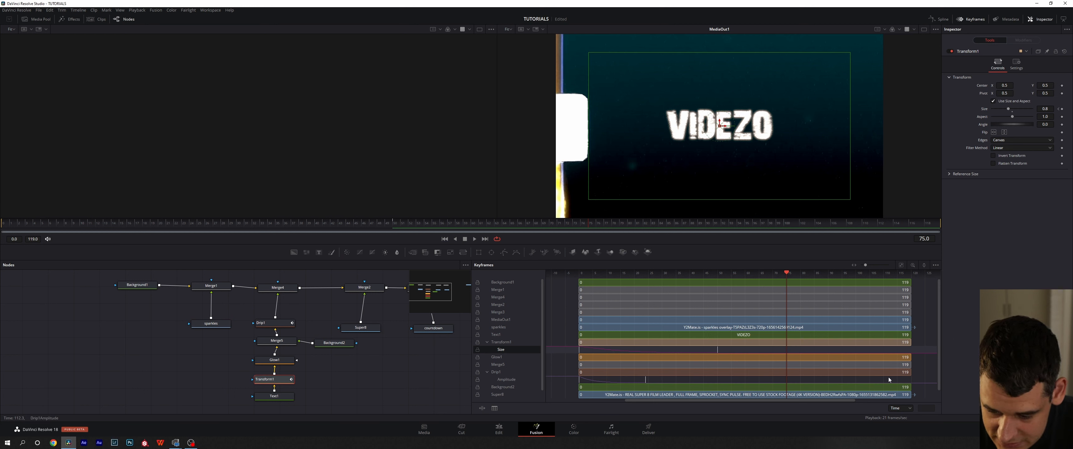
click(936, 265)
click(934, 344)
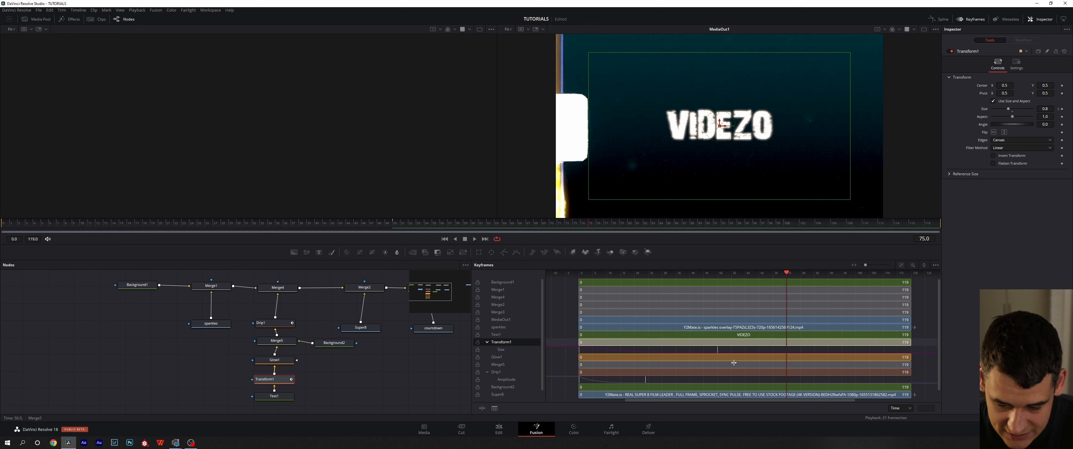
Turn on Display Point Values for the keyframe tracks, and turn the option off again.
right_click(915, 321)
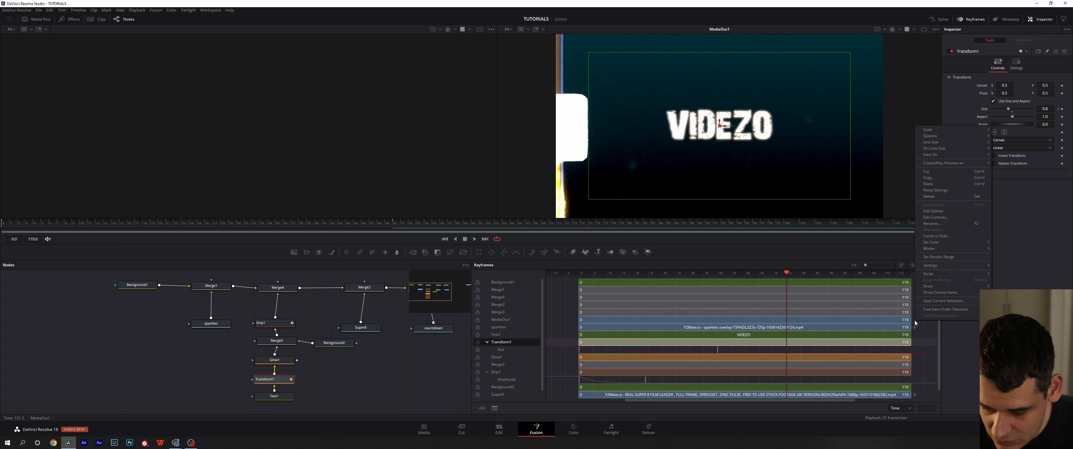
mouse_move(970, 136)
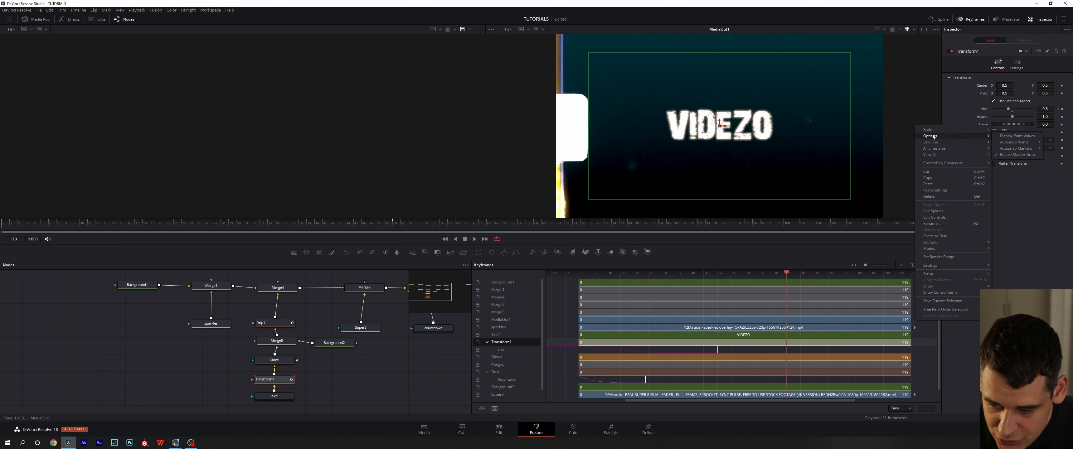
click(1008, 136)
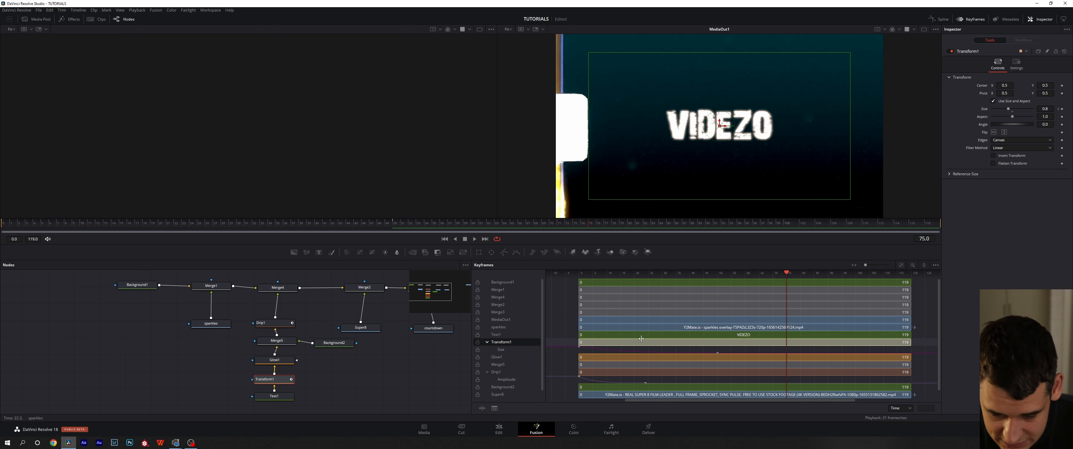
right_click(918, 350)
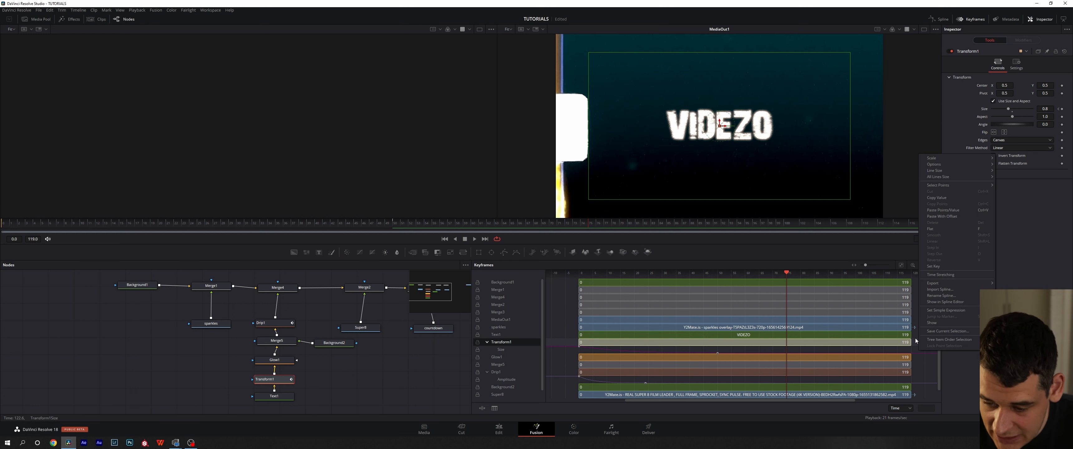
mouse_move(938, 164)
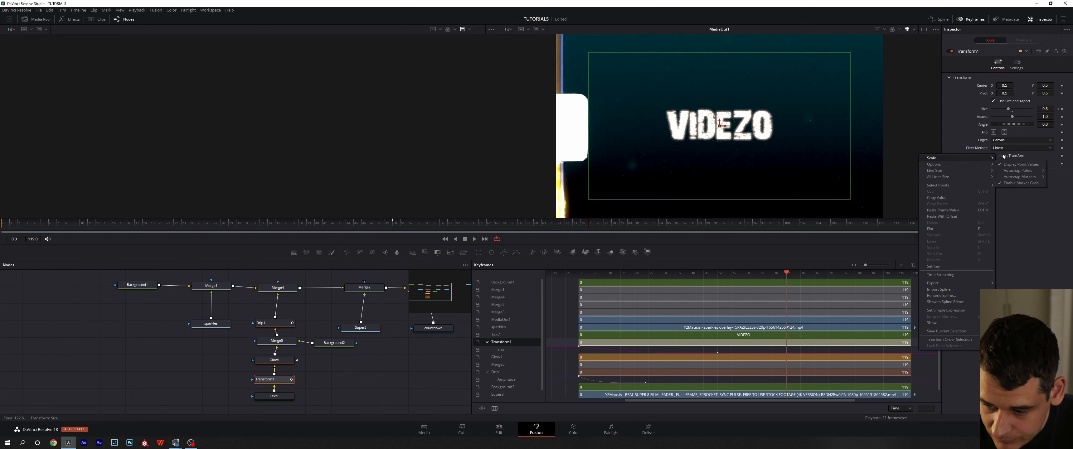
key(Escape)
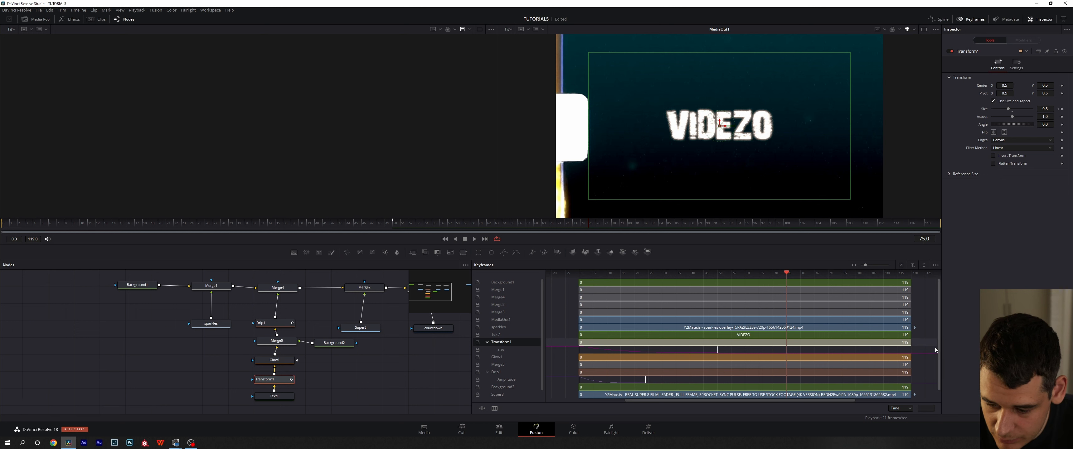
Increase the line size of the Transform1 track in the keyframes editor.
right_click(922, 339)
mouse_move(944, 155)
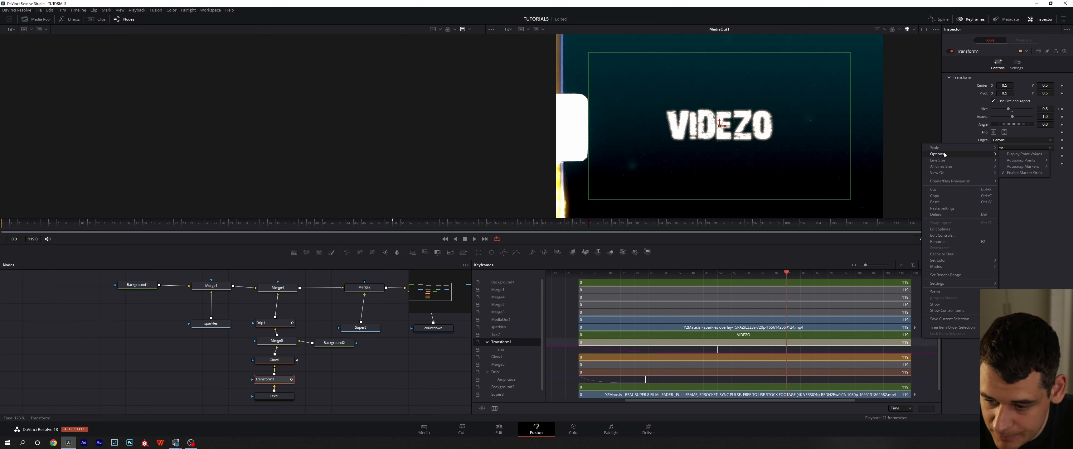
mouse_move(1024, 155)
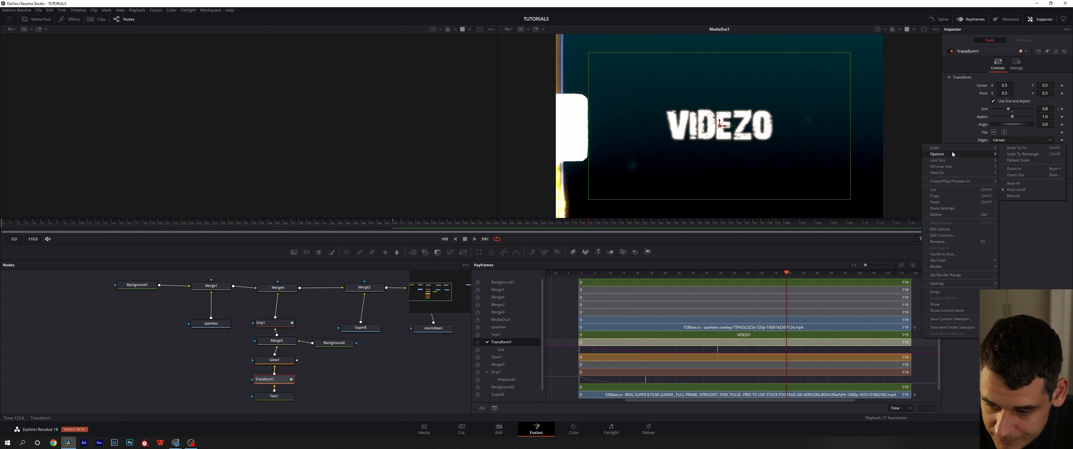
click(1022, 179)
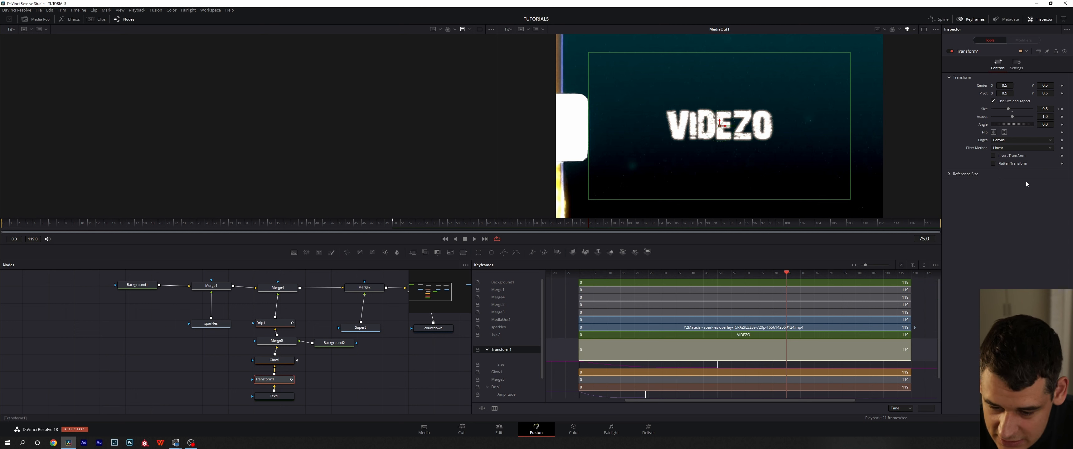
scroll(899, 353, down, 1)
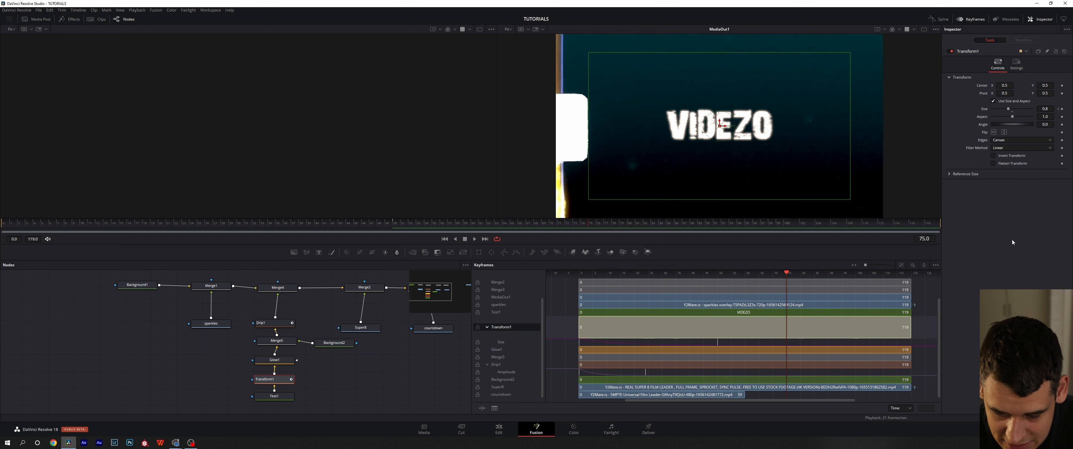
right_click(924, 286)
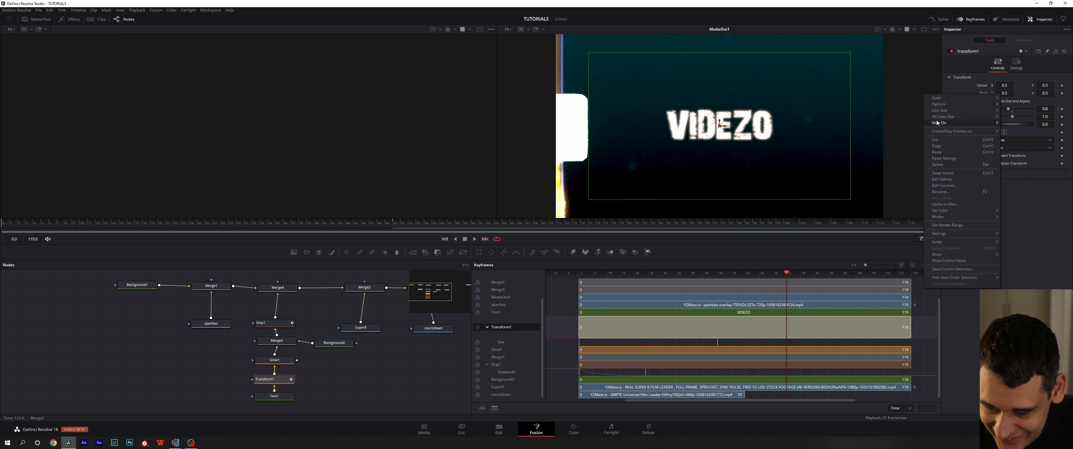
mouse_move(970, 98)
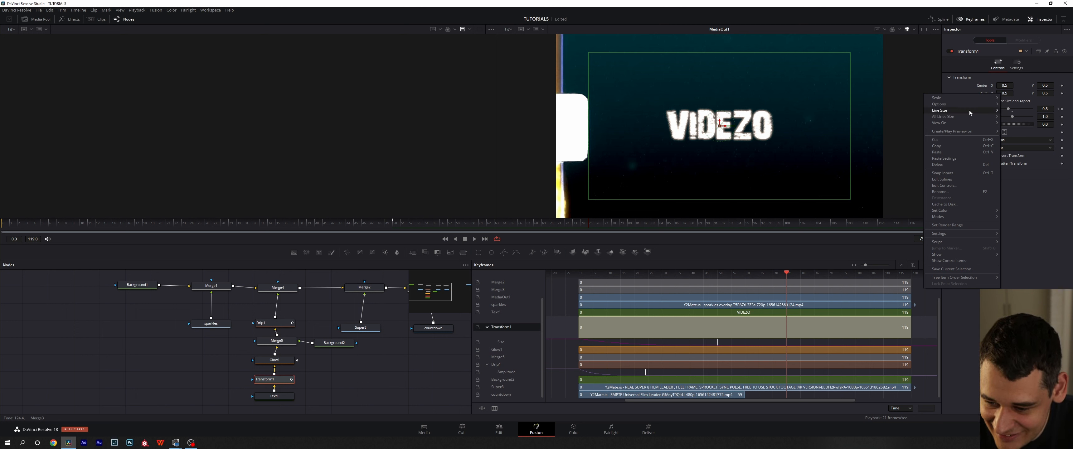
click(1015, 110)
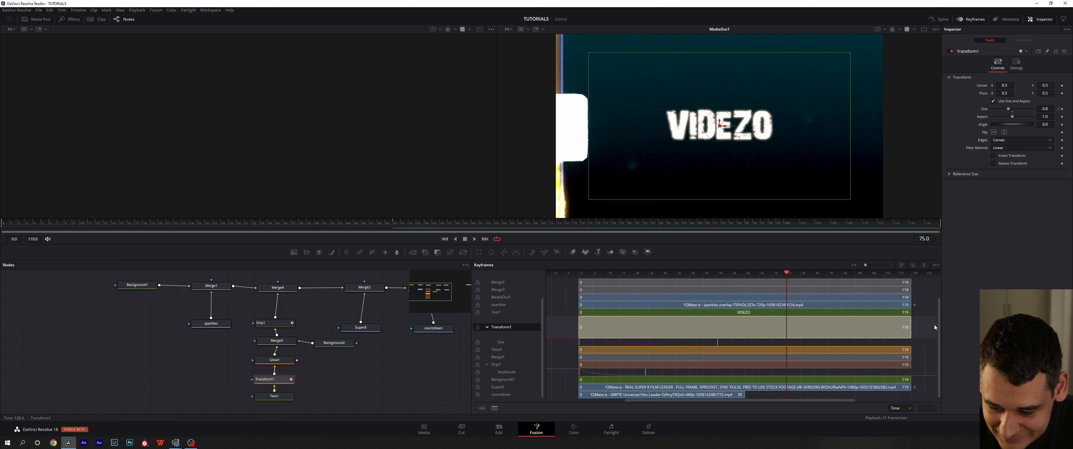
scroll(708, 373, up, 3)
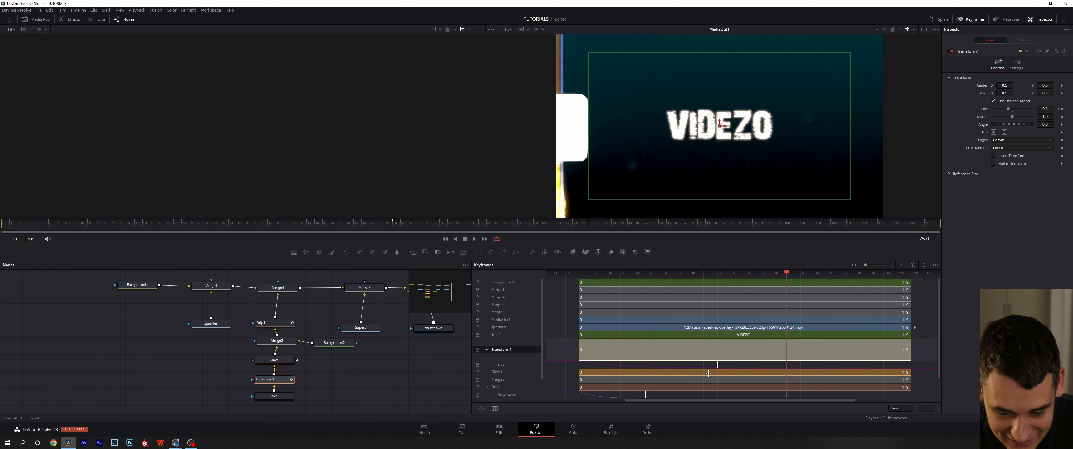
scroll(709, 373, down, 3)
scroll(763, 337, up, 3)
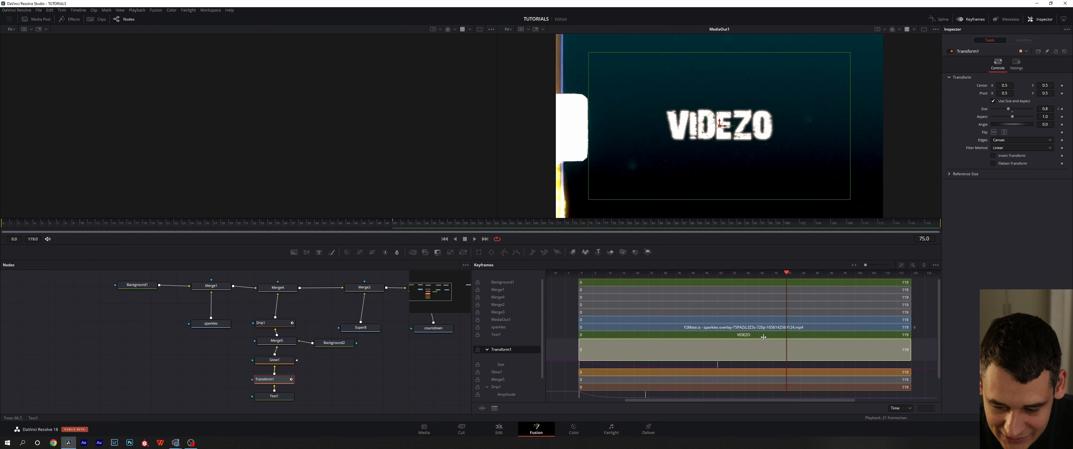
scroll(774, 316, down, 3)
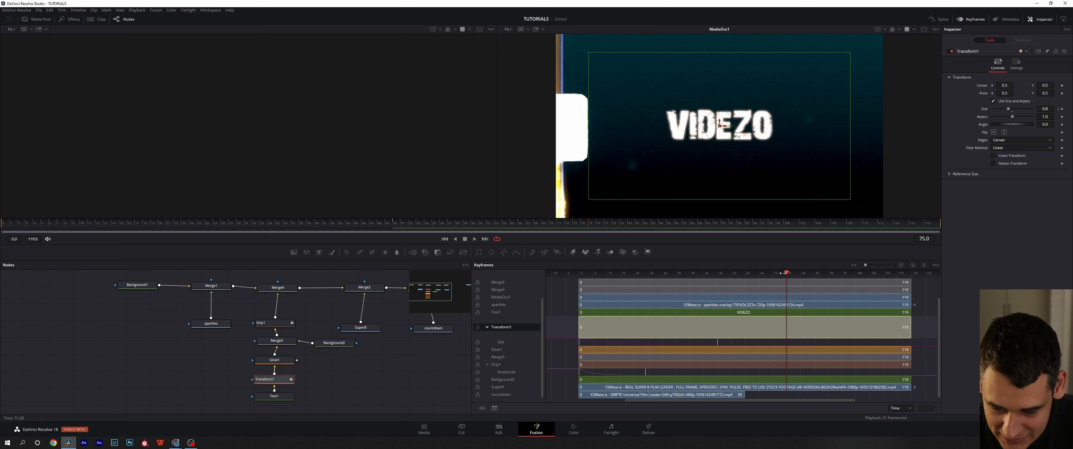
Add a marker at frame 55 on the keyframes editor's time ruler, and play the composition.
drag(786, 276, 731, 280)
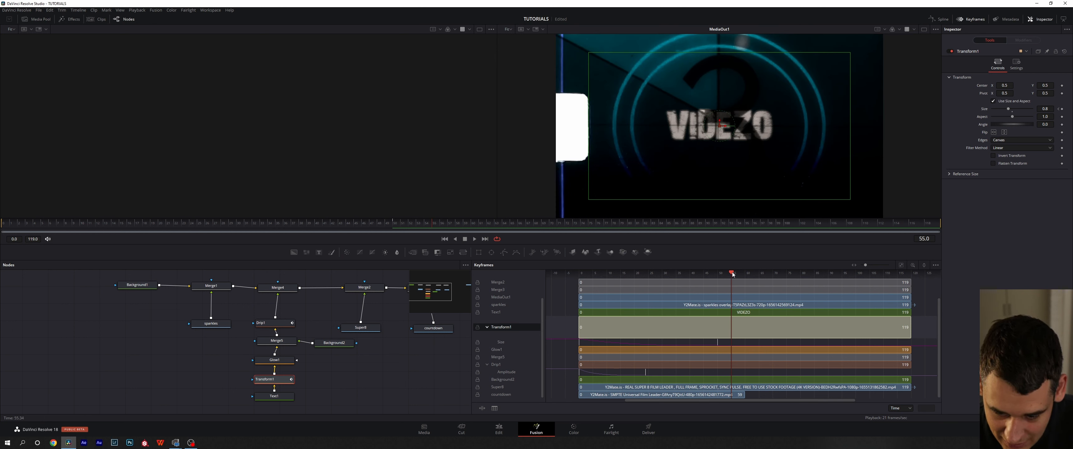
right_click(732, 274)
click(749, 301)
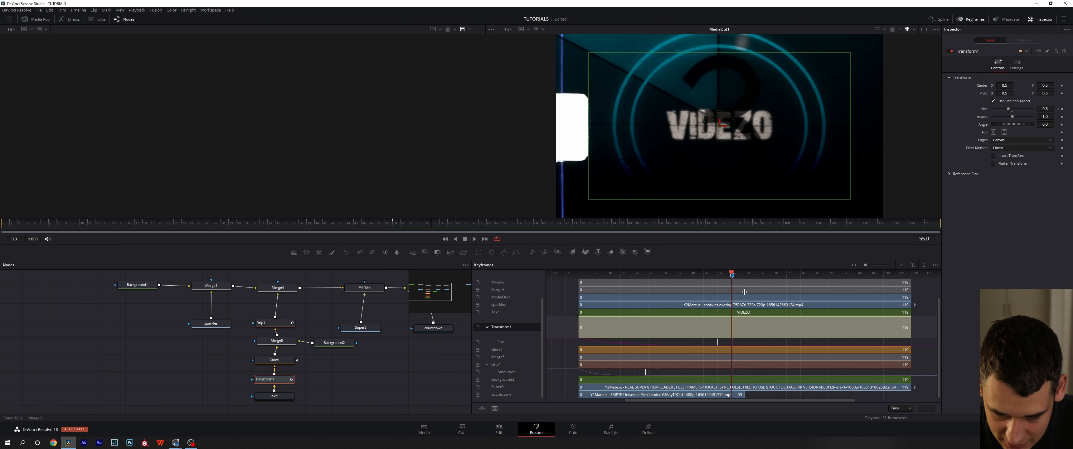
click(785, 277)
key(space)
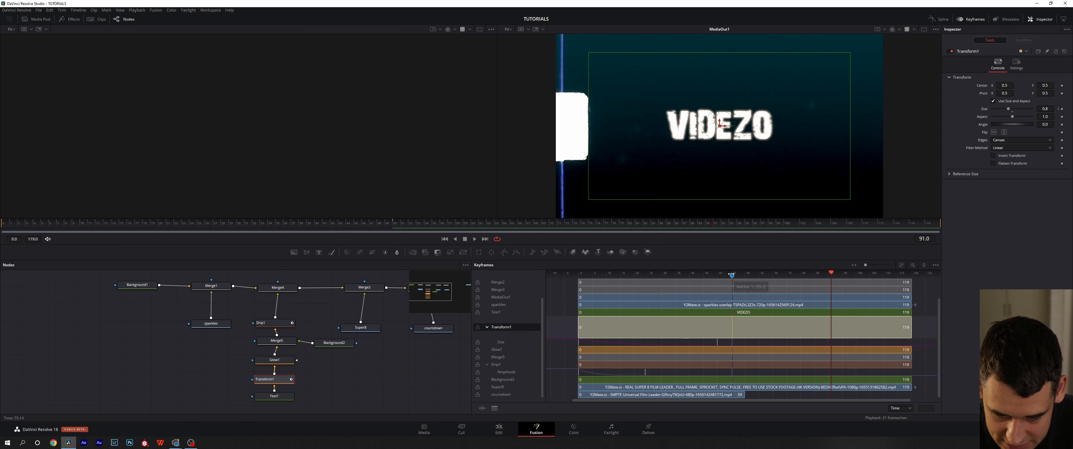
Reposition the existing marker along the keyframes editor's time ruler, and add a second marker around frame 75.
drag(729, 278, 691, 278)
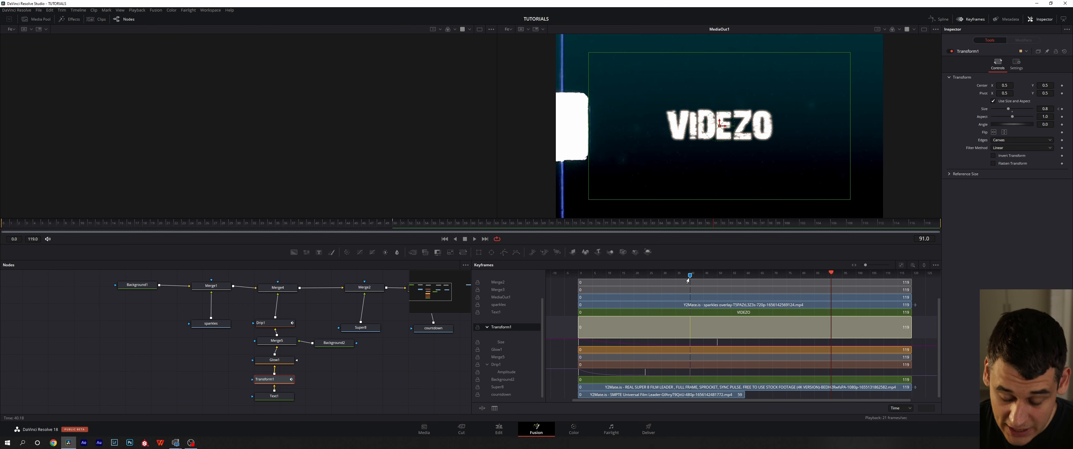
right_click(787, 276)
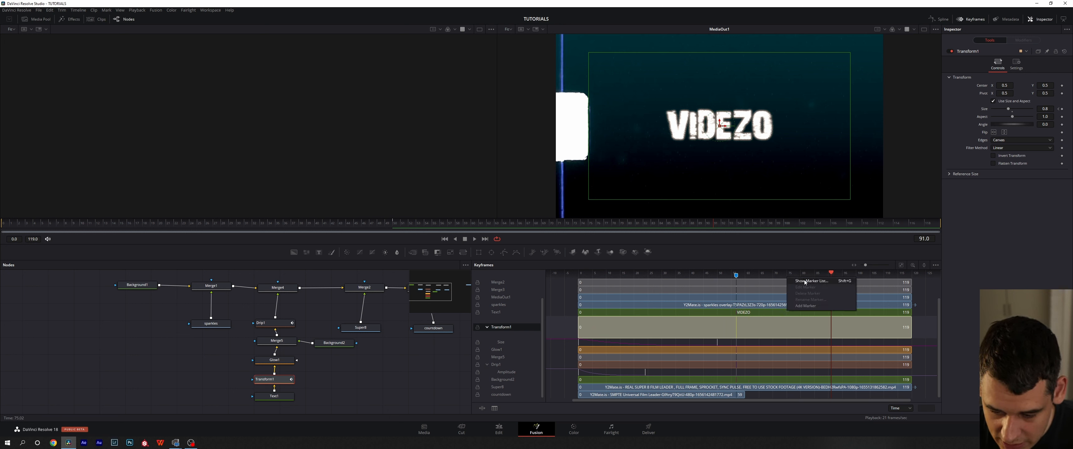
click(808, 306)
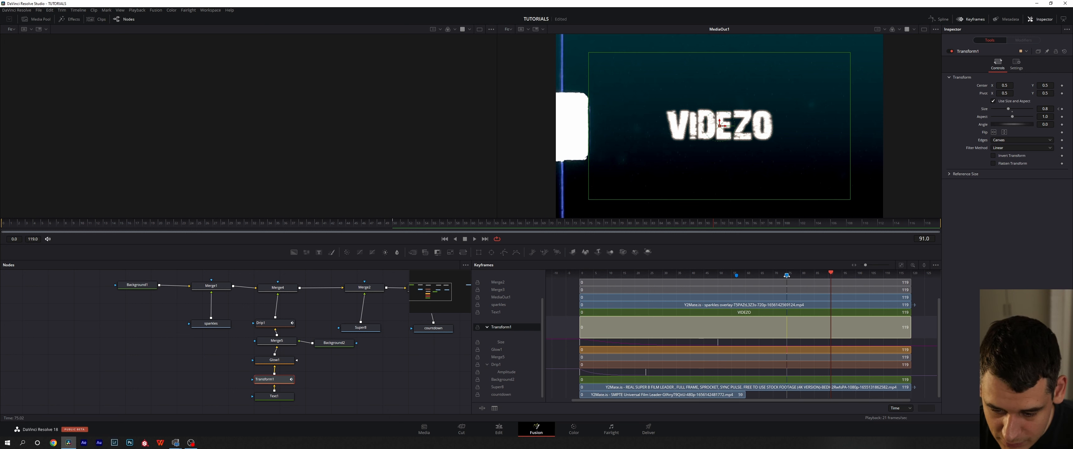
click(739, 278)
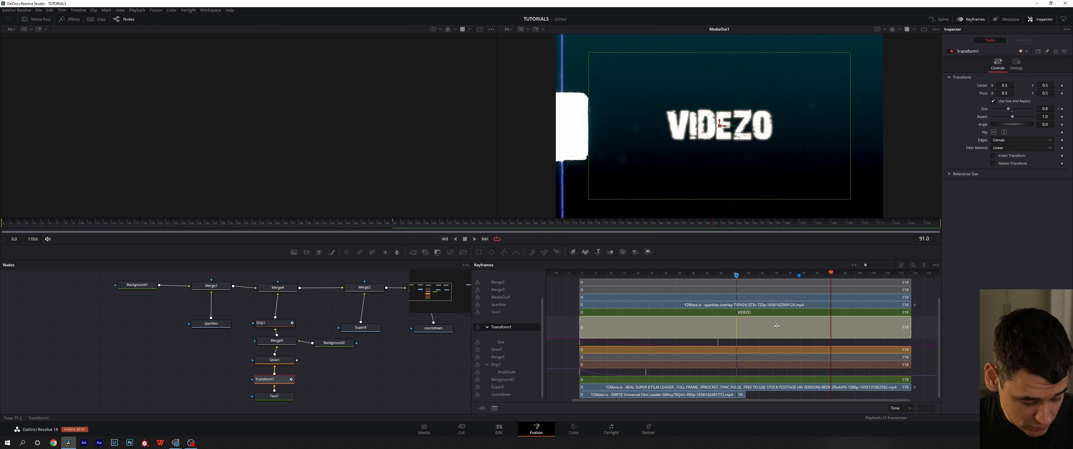
Review the composition's marker list, jump to Marker 2's time, and close the list.
double_click(736, 275)
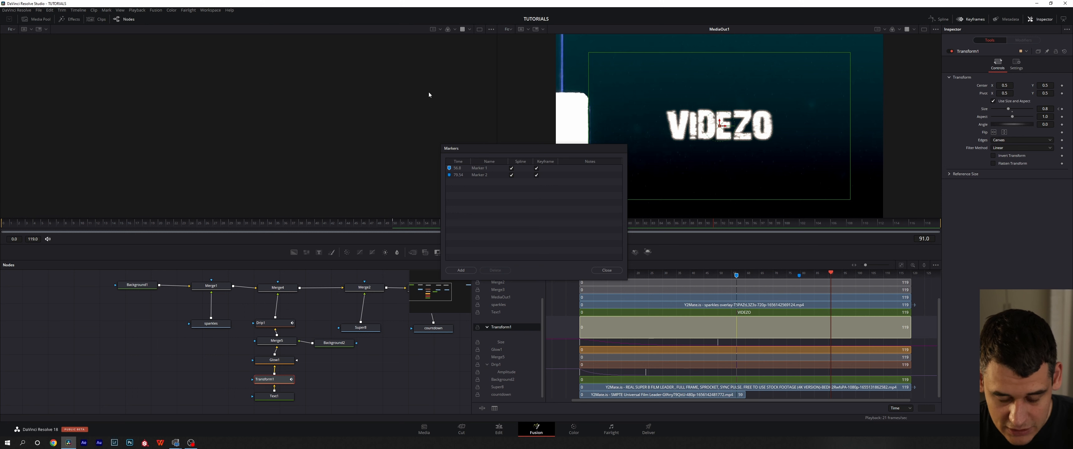
click(473, 175)
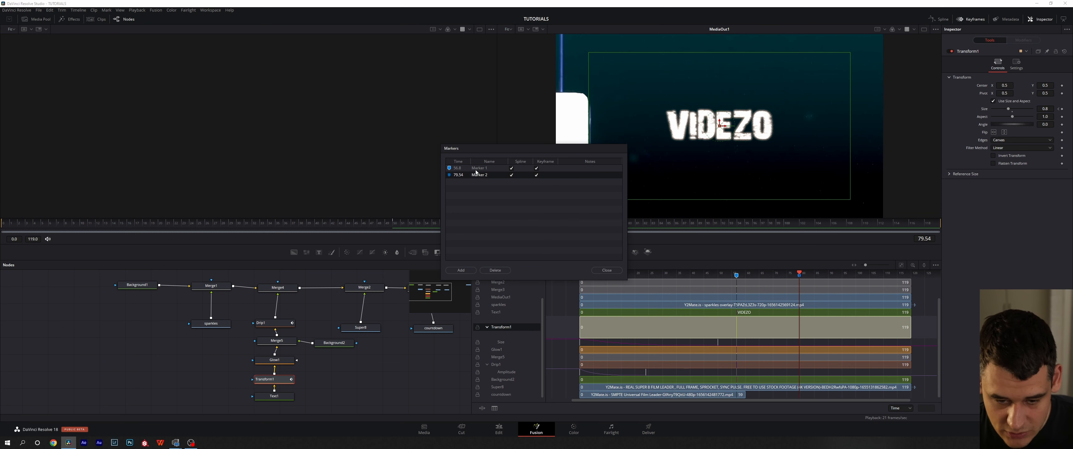
double_click(477, 169)
double_click(481, 175)
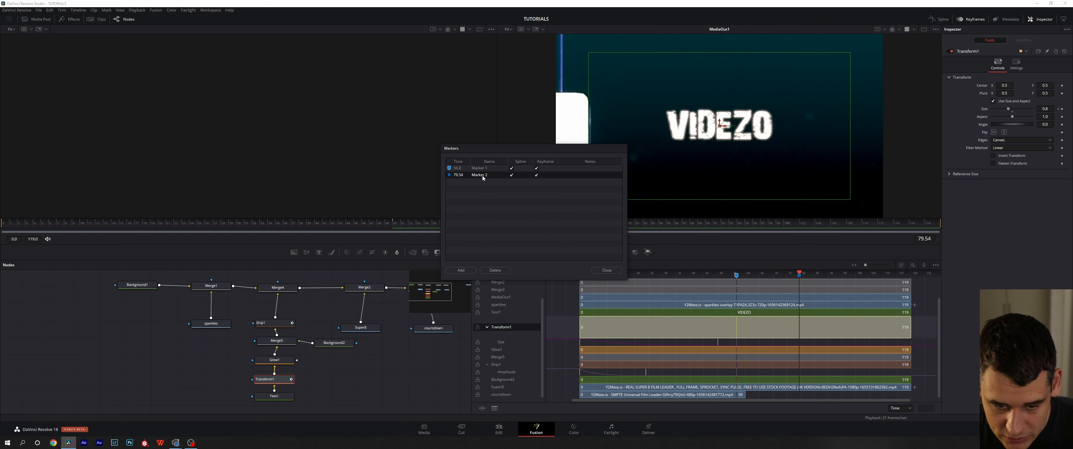
click(606, 270)
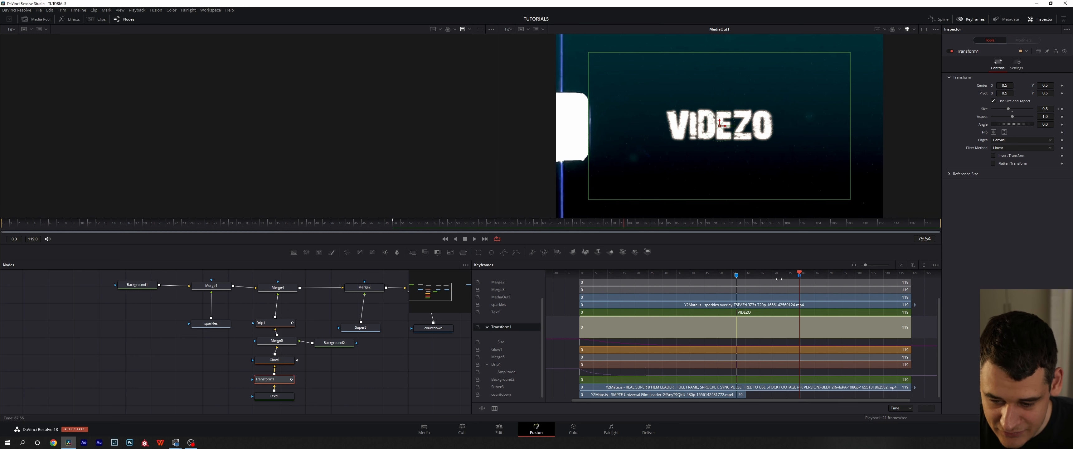
Delete both markers from the keyframes editor's time ruler.
click(796, 277)
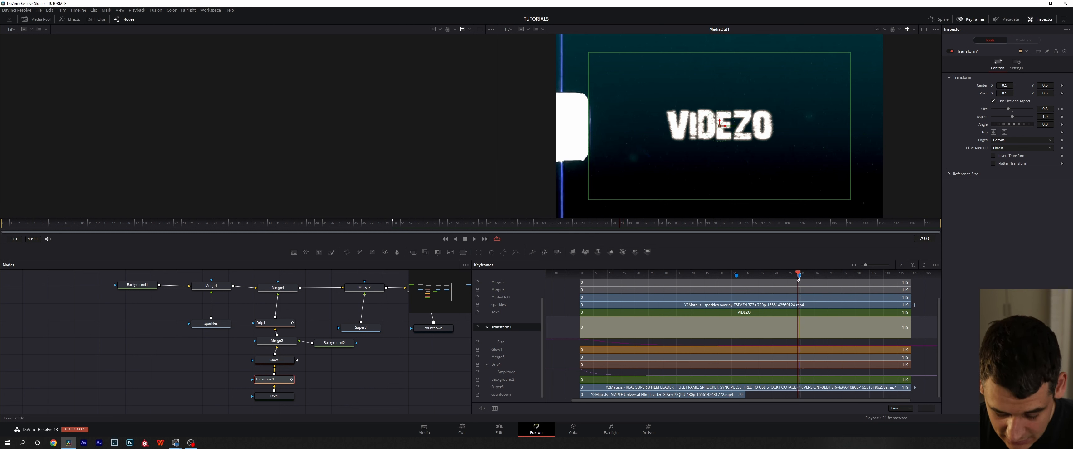
right_click(799, 277)
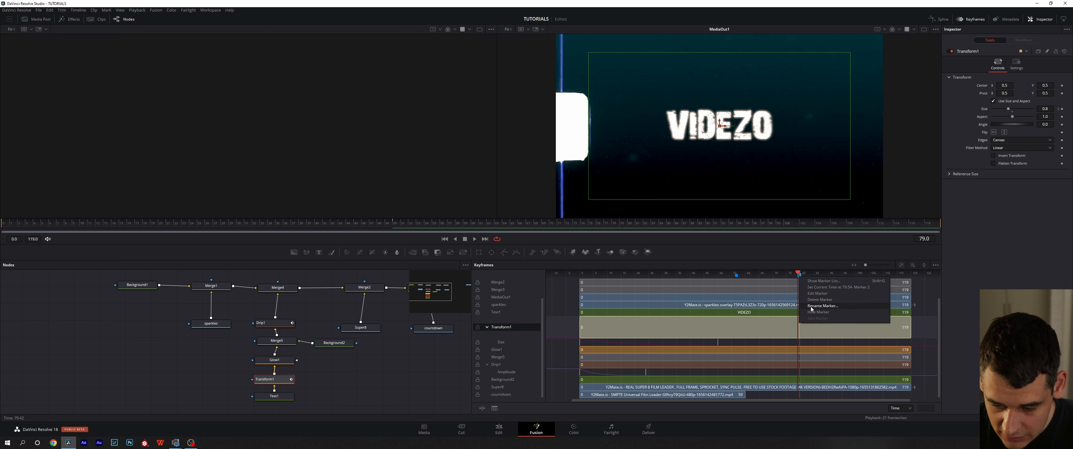
click(733, 284)
key(Delete)
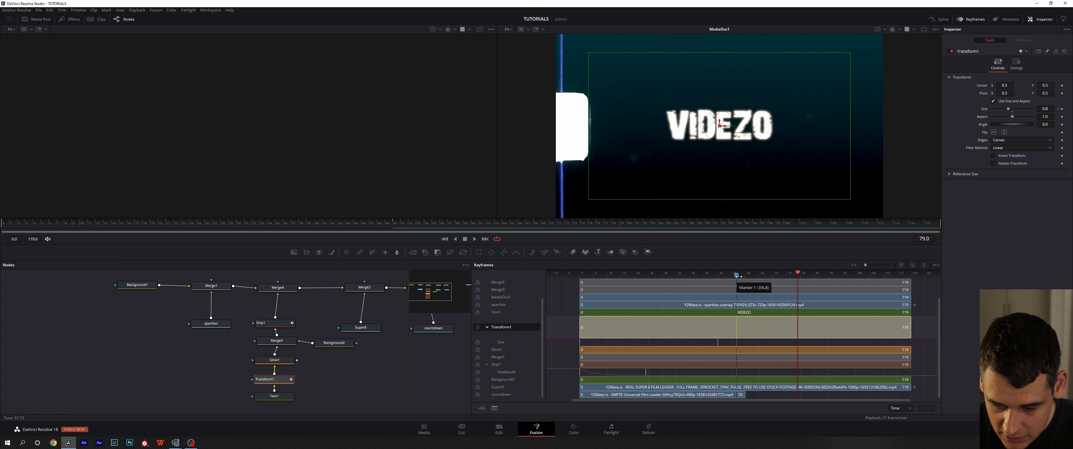
right_click(735, 276)
click(756, 300)
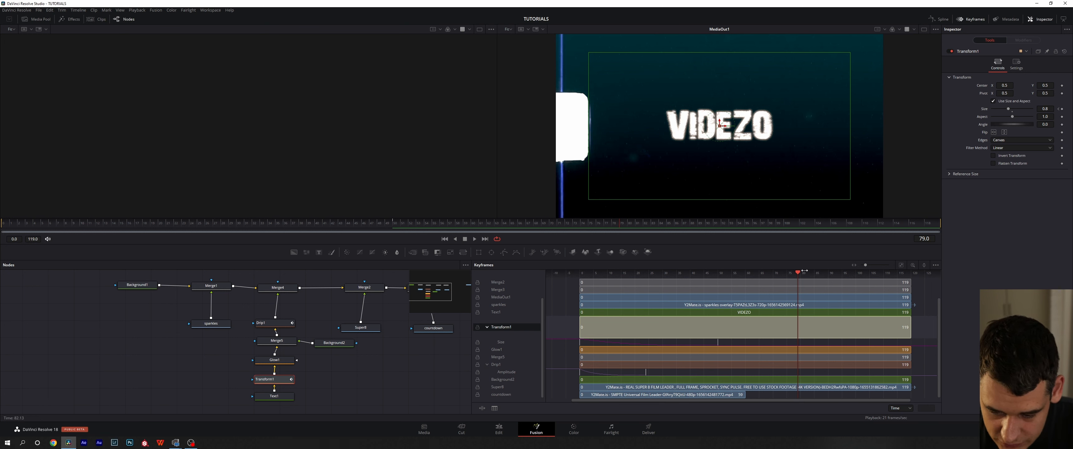
Scrub the playhead to frame 55, and swap the keyframes editor for the spline editor showing Transform1's Size curve.
drag(804, 271, 820, 284)
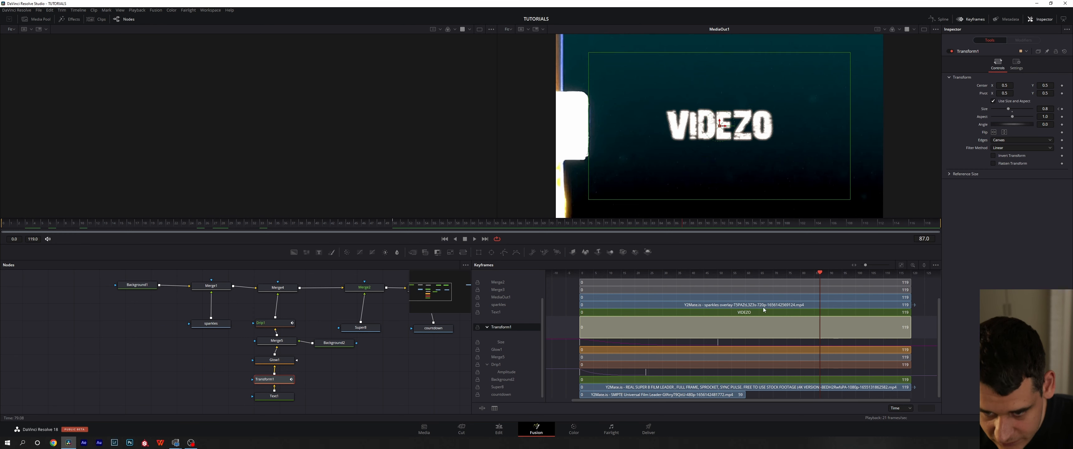
drag(762, 308, 732, 301)
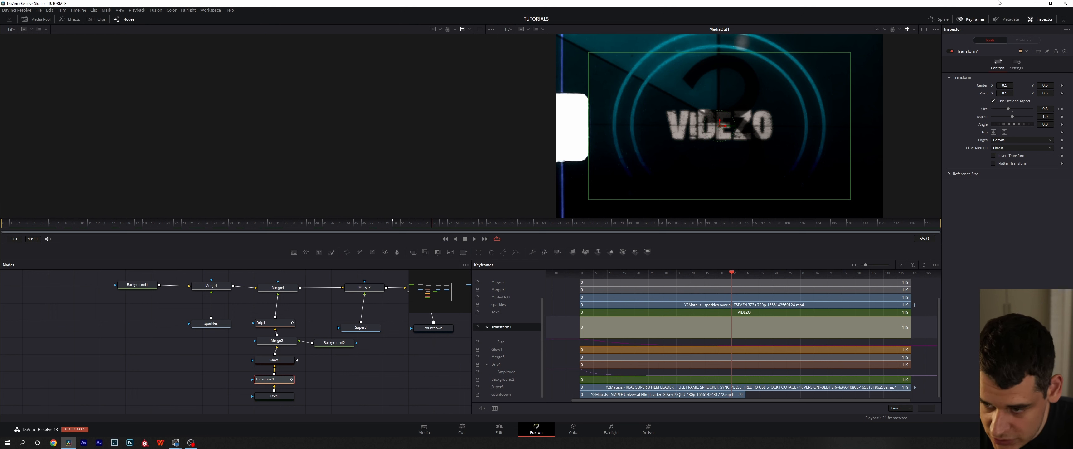
click(975, 23)
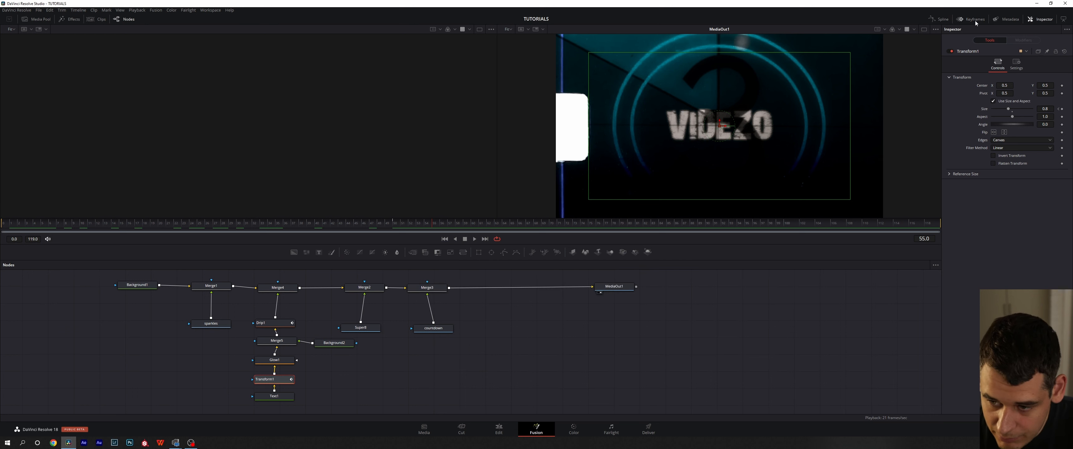
click(937, 20)
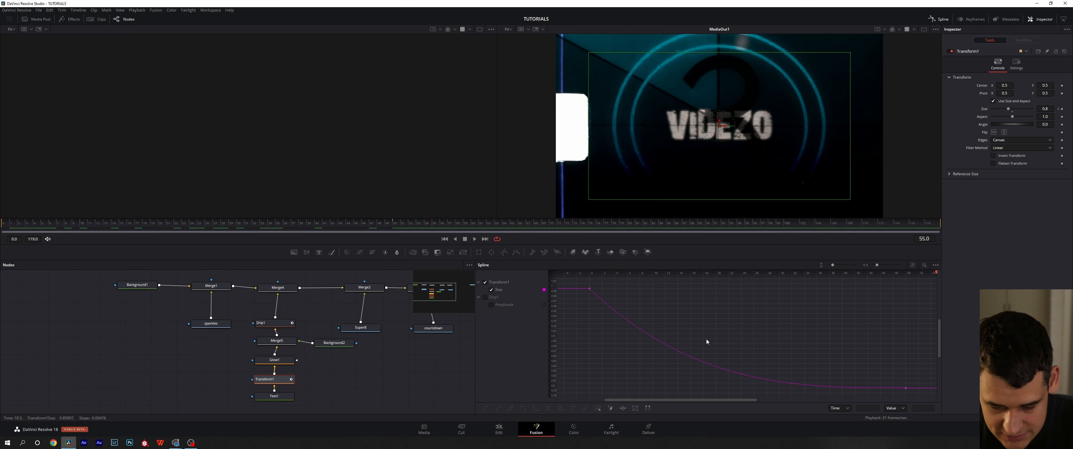
scroll(699, 338, down, 6)
scroll(696, 341, up, 2)
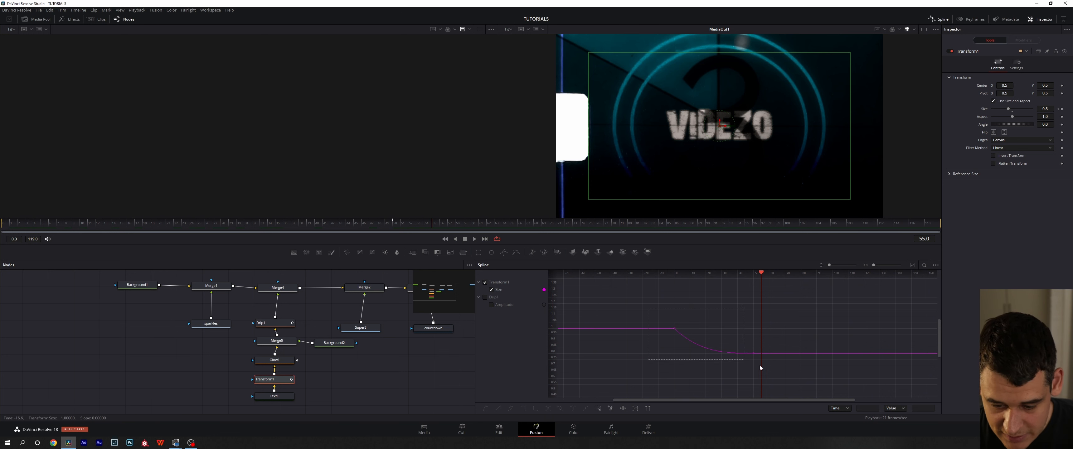
Select both Size keyframes of Transform1, set their curve to loop, play the result, and undo the looping.
drag(759, 365, 794, 373)
mouse_move(643, 320)
mouse_down()
mouse_move(789, 365)
mouse_move(643, 326)
mouse_up()
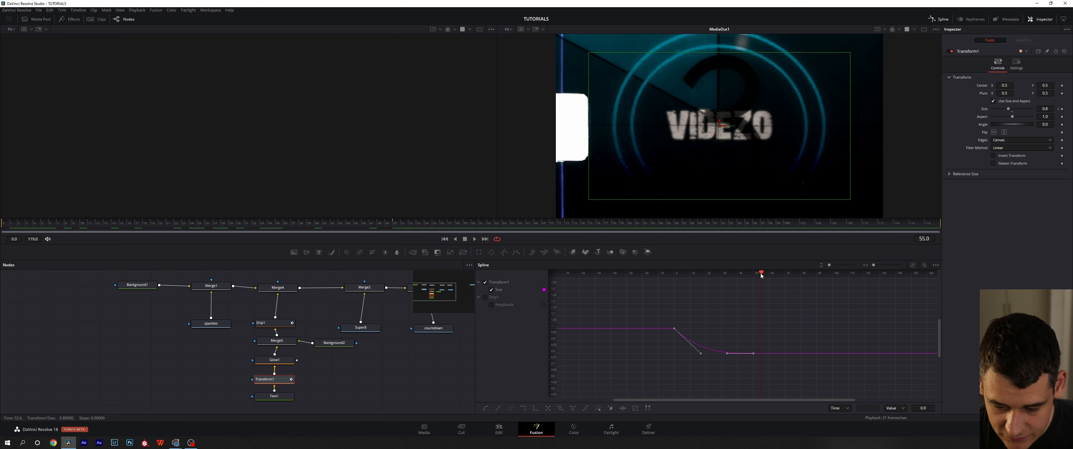
drag(761, 275, 757, 277)
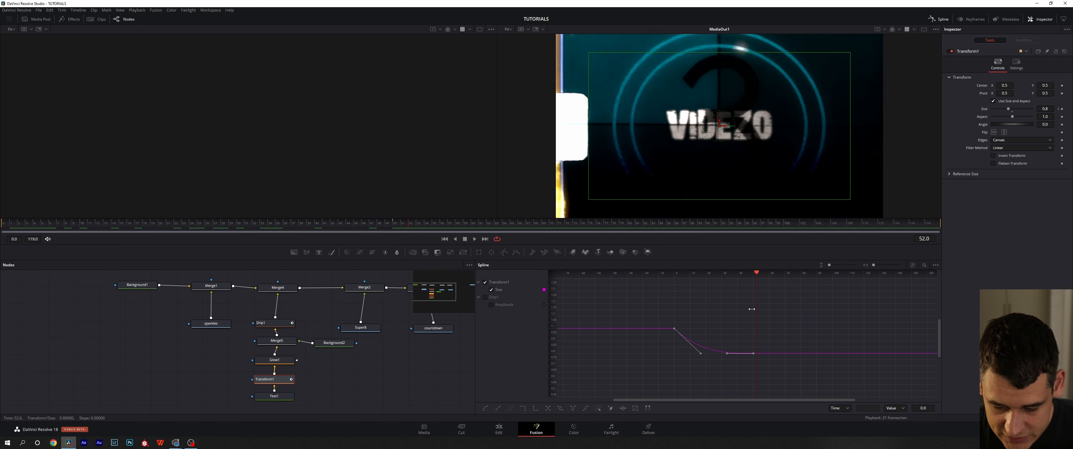
click(561, 408)
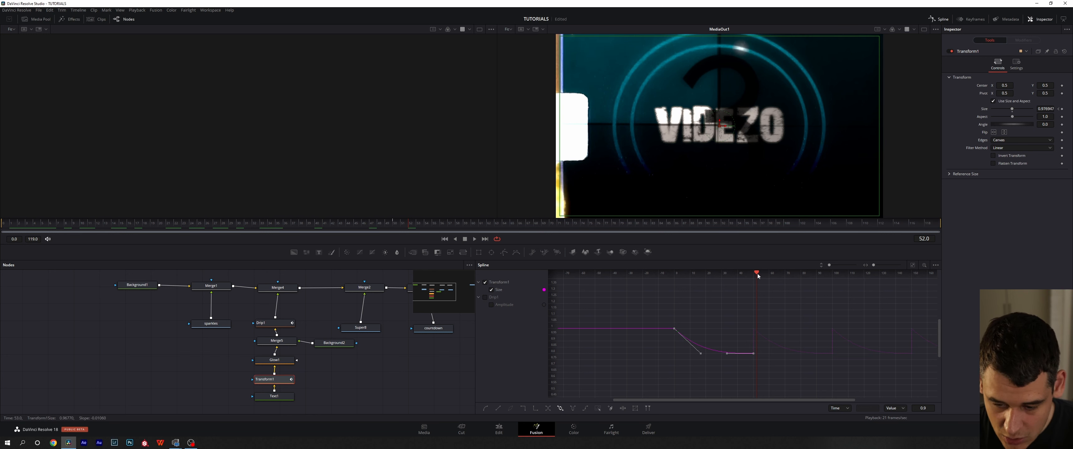
drag(758, 276, 728, 277)
key(space)
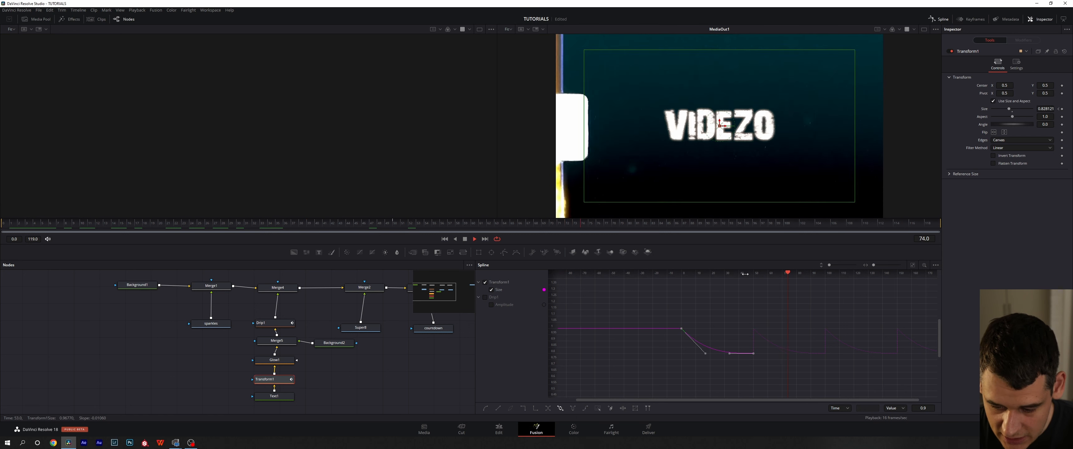
key(space)
key(ctrl+z)
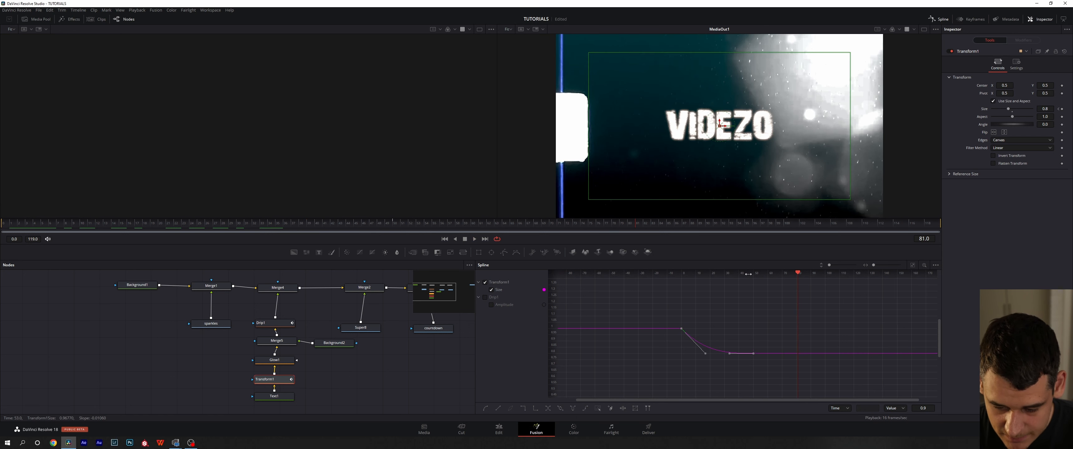
Try a ping-pong repeat on the Size curve, playing it from frame 26, and turn the repeat off again.
click(574, 408)
drag(797, 274, 720, 275)
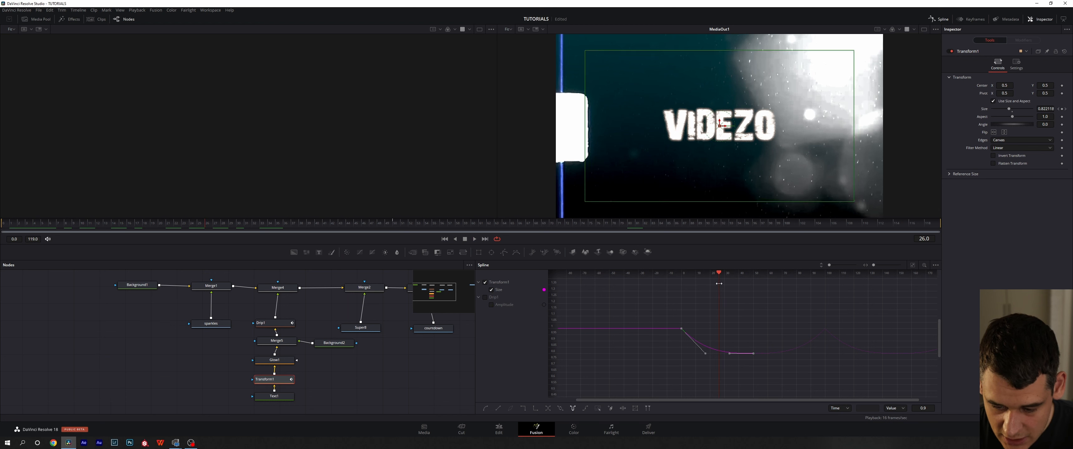
key(space)
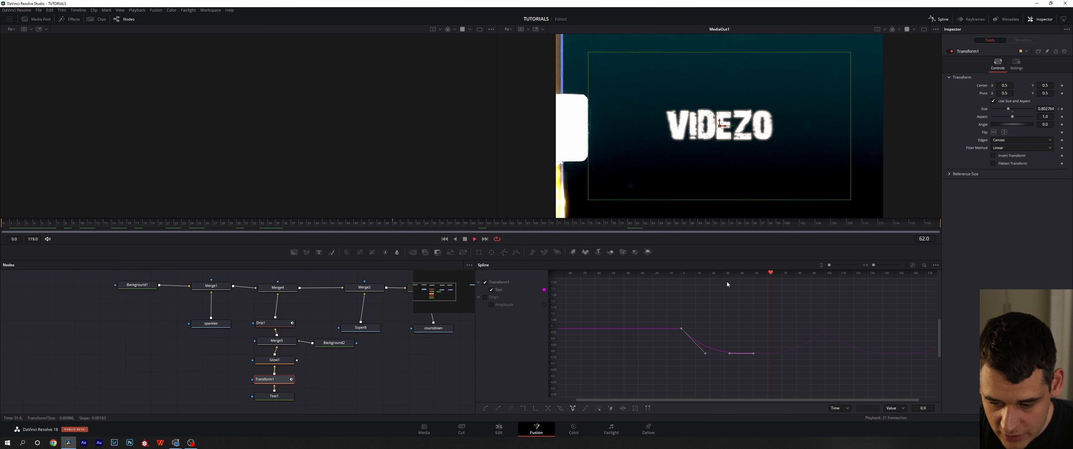
key(space)
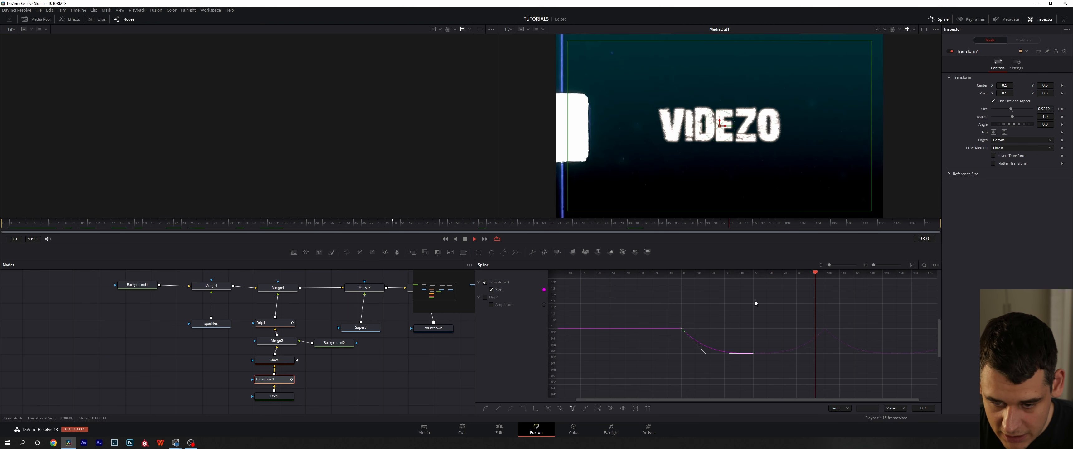
click(573, 408)
Try a relative loop on the Size curve, and play the composition to preview the continued scaling.
click(585, 409)
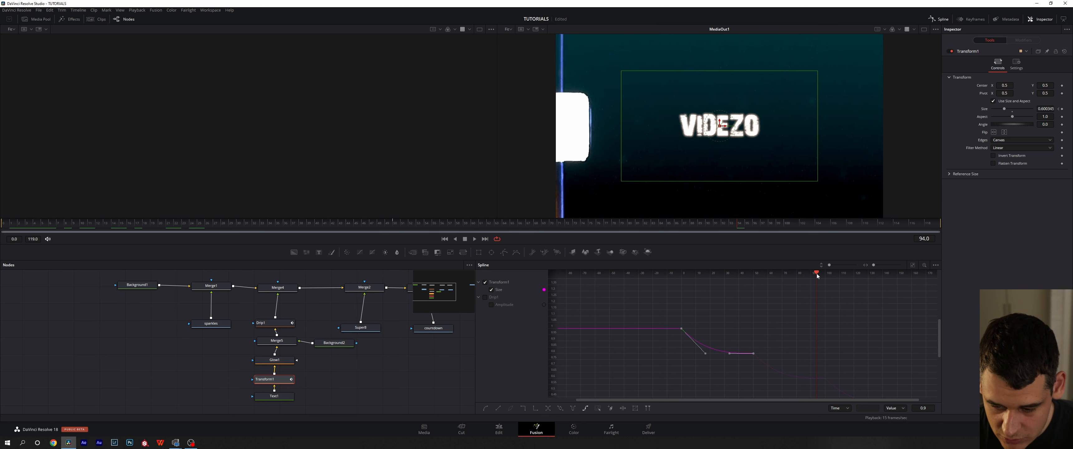
click(754, 281)
key(space)
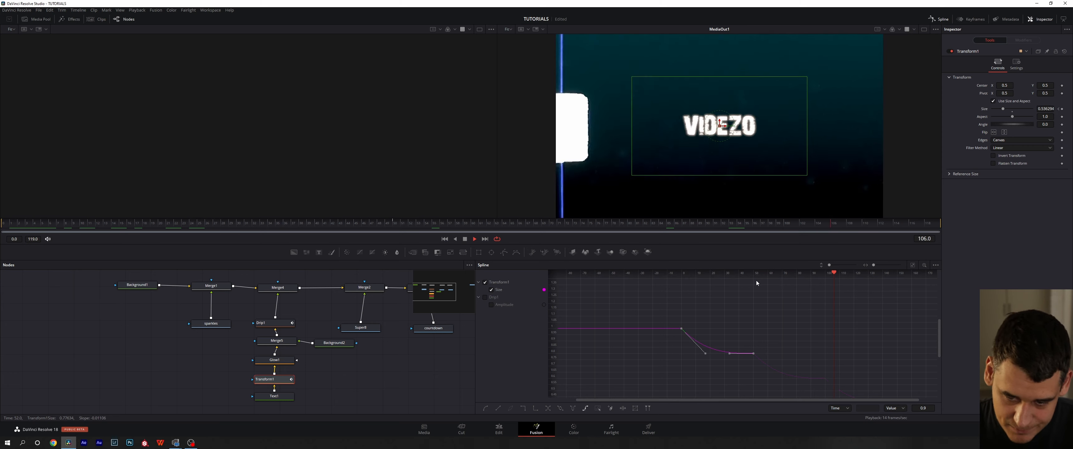
key(space)
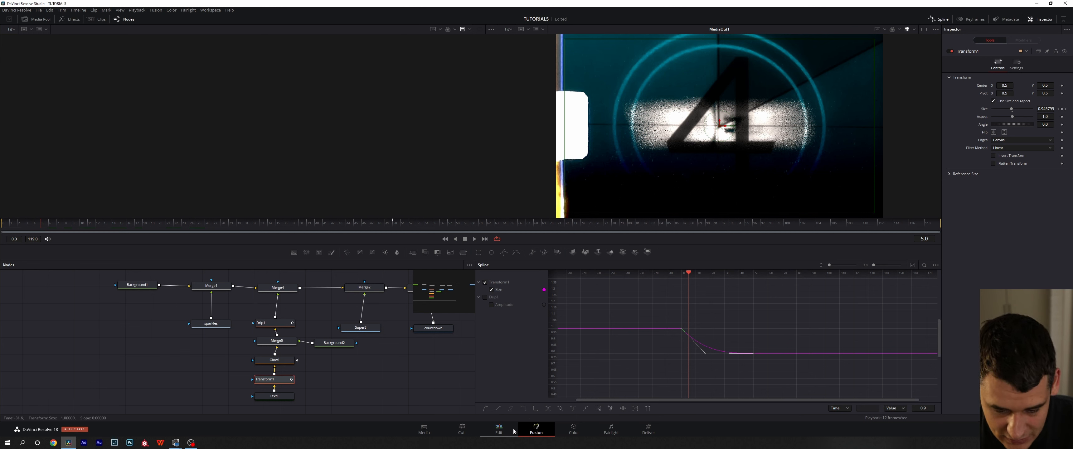
Try Step In interpolation on the Size keyframes, play it, restore the eased curve, and move the playhead to frame 51.
click(524, 407)
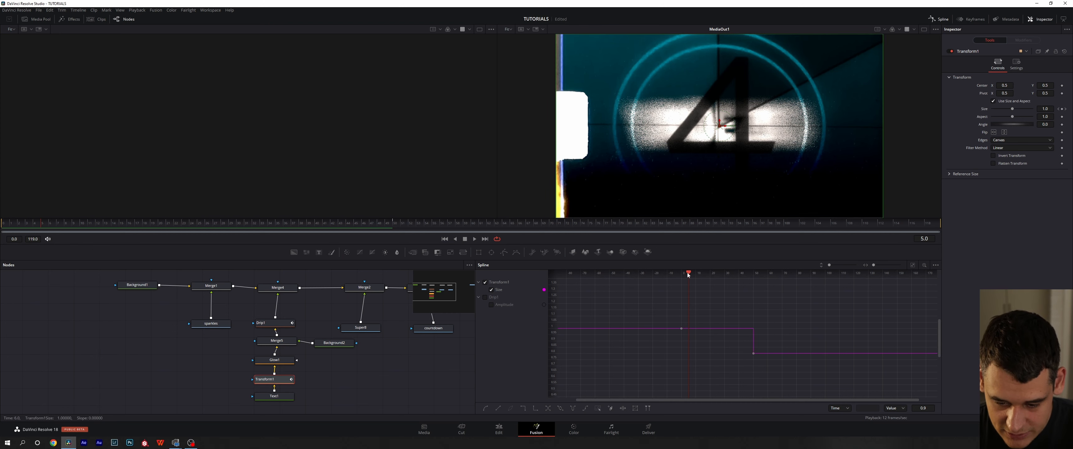
key(space)
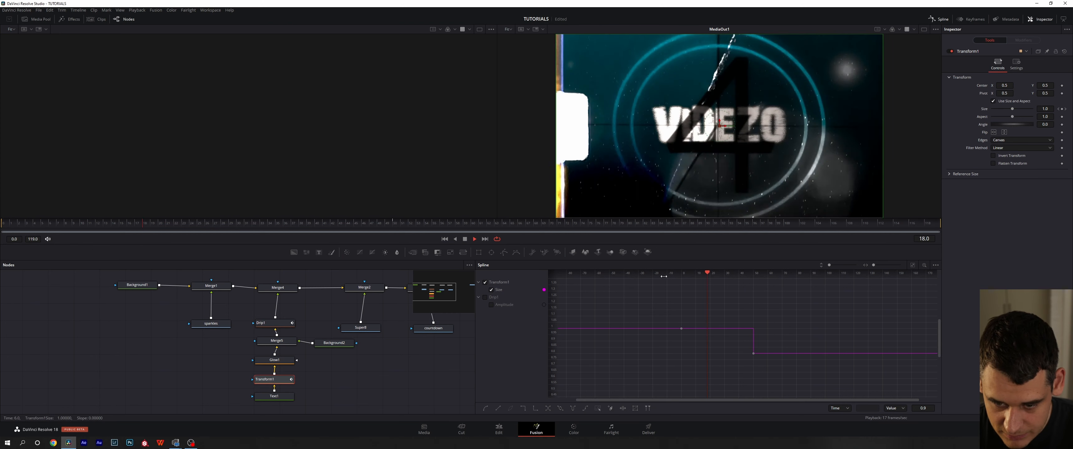
key(space)
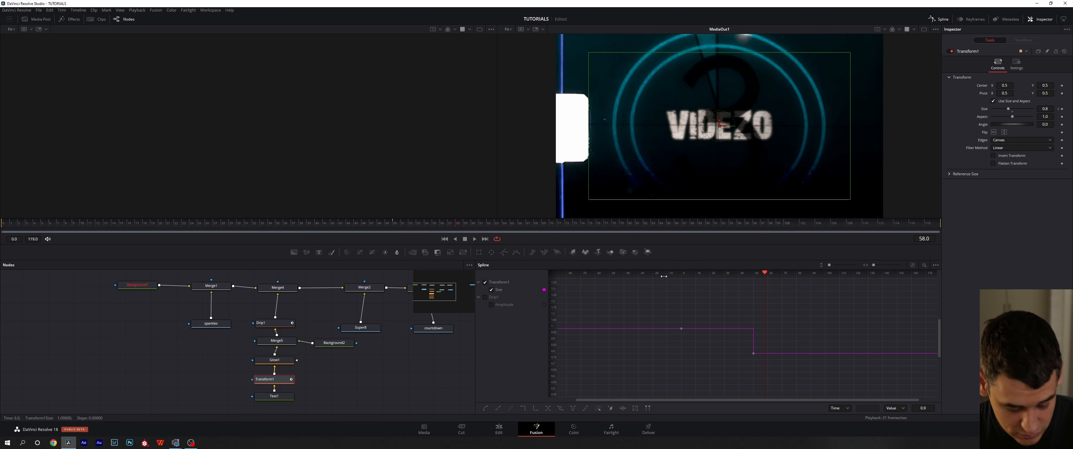
key(shift+s)
drag(765, 276, 754, 297)
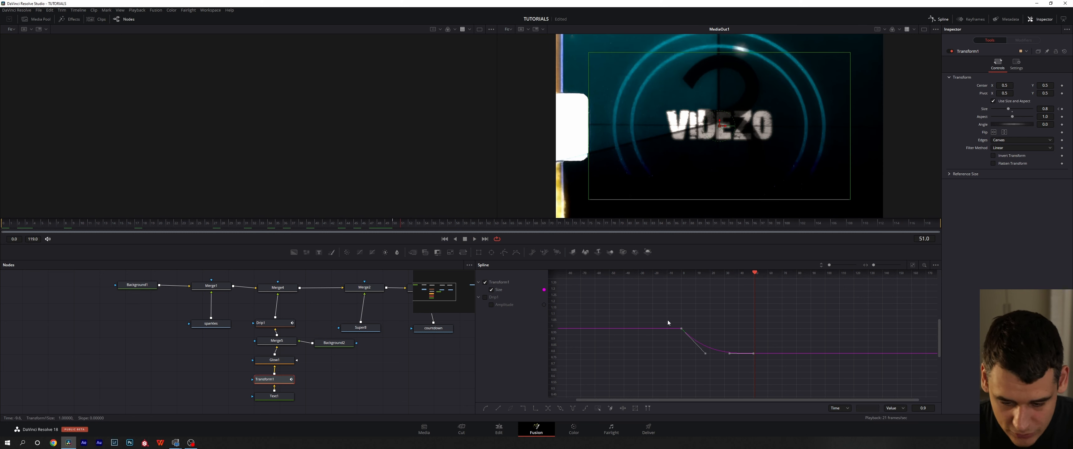
Select both Size keyframes, try smoothing their curve, and undo the smoothing.
drag(660, 312, 781, 373)
key(s)
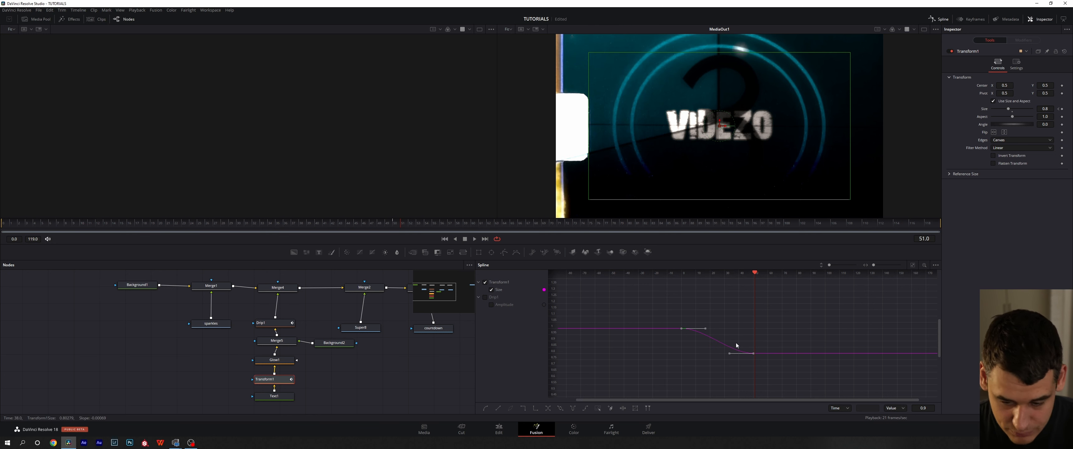
key(ctrl+z)
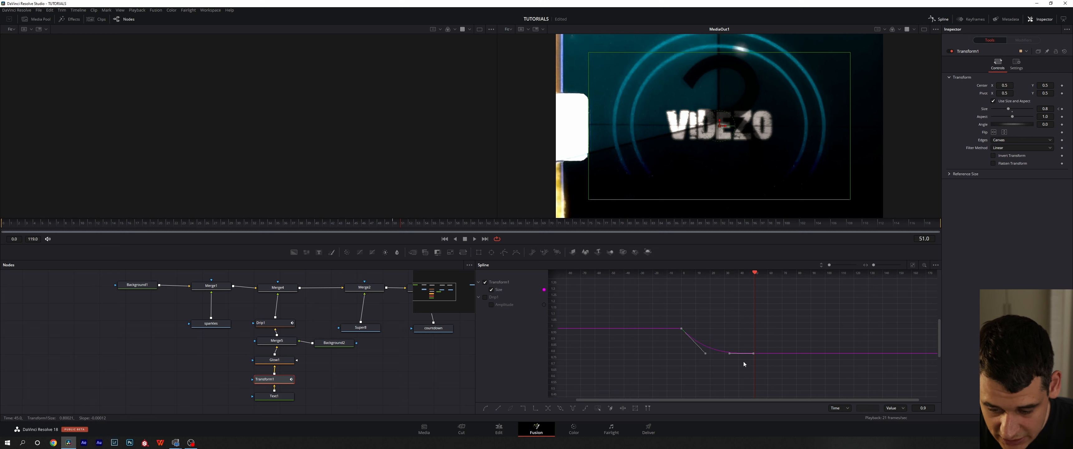
Look through the easing presets for the Size curve, and try making its keyframes linear.
right_click(673, 332)
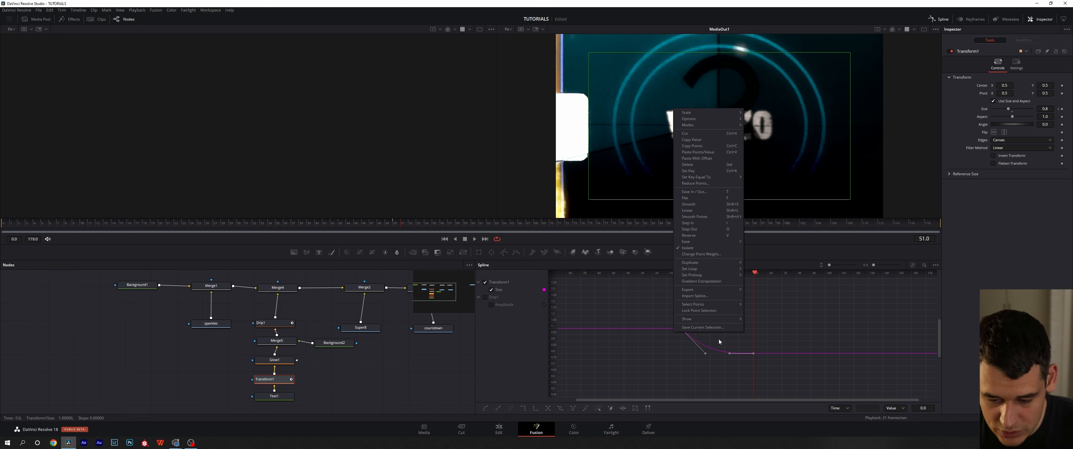
mouse_move(699, 242)
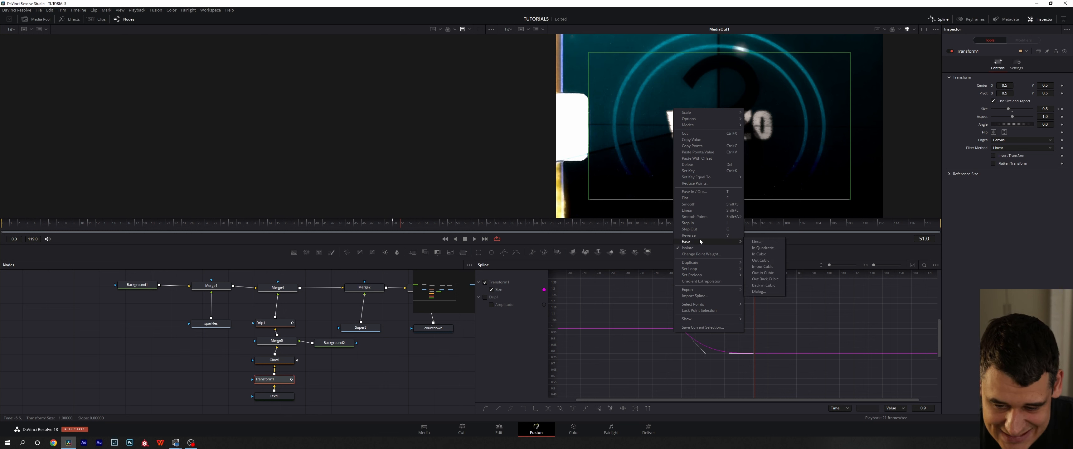
click(709, 211)
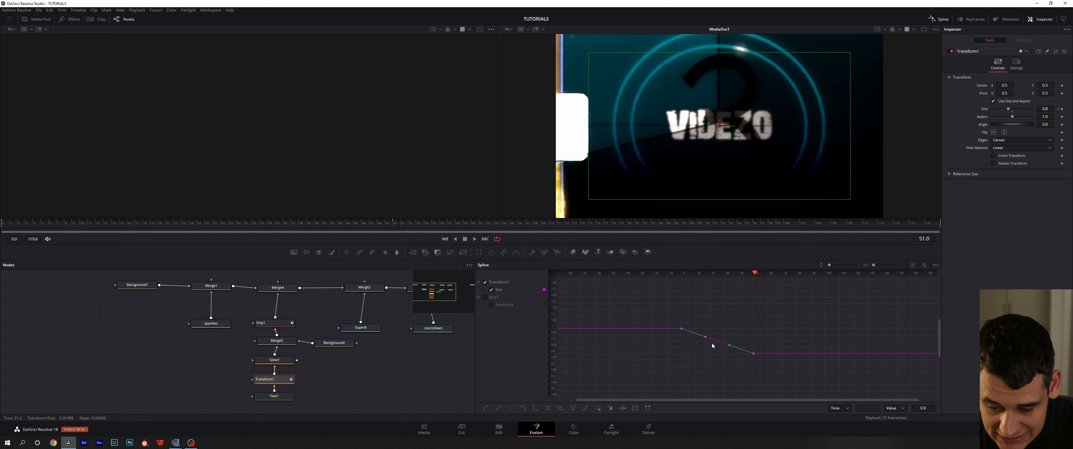
right_click(716, 351)
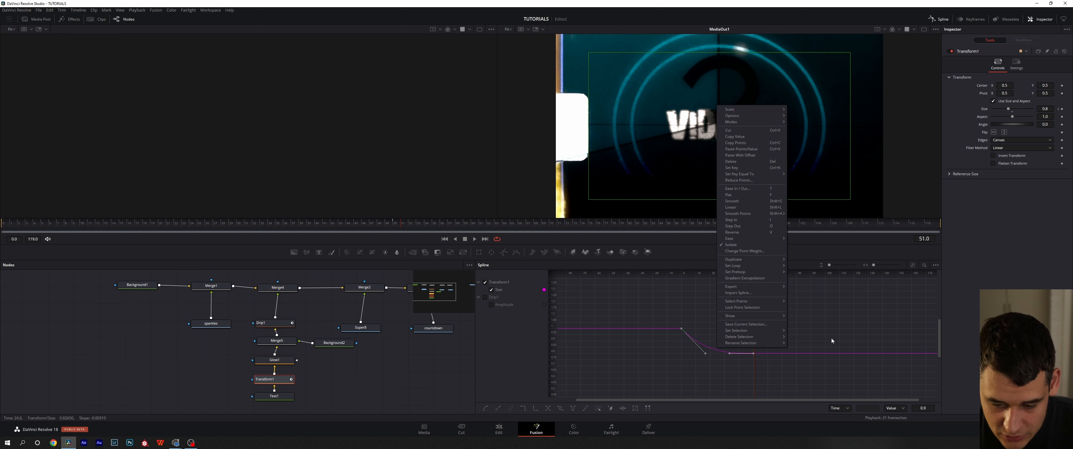
mouse_move(750, 301)
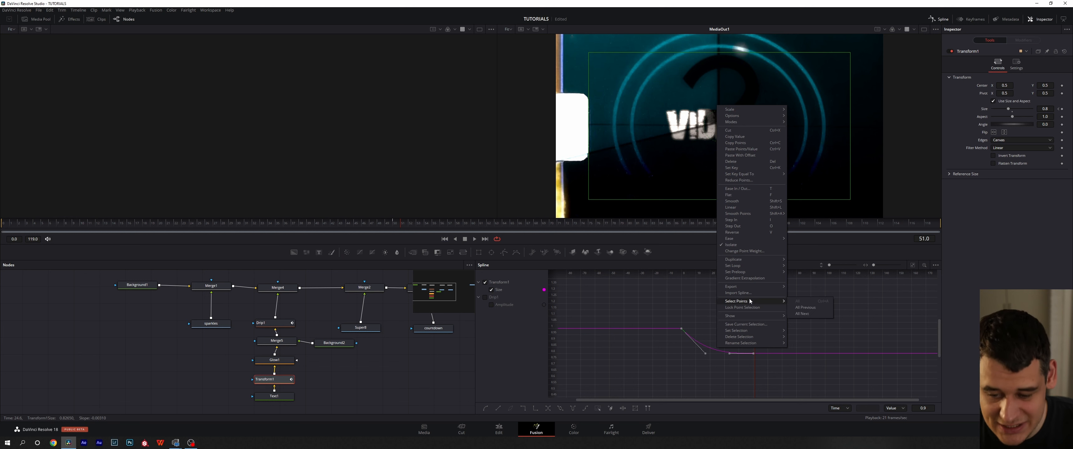
click(819, 325)
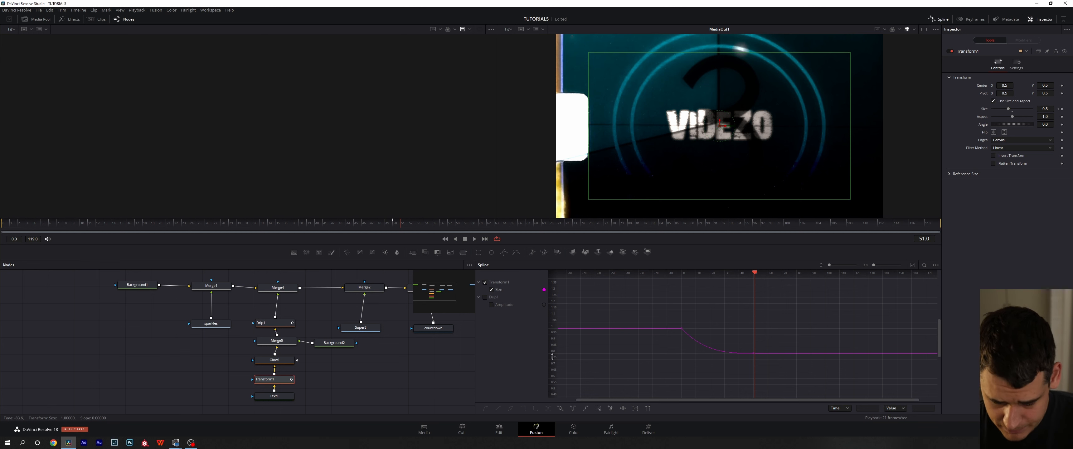
Compress the Size keyframes in time with Time Stretch so the scaling runs over fewer frames.
click(623, 408)
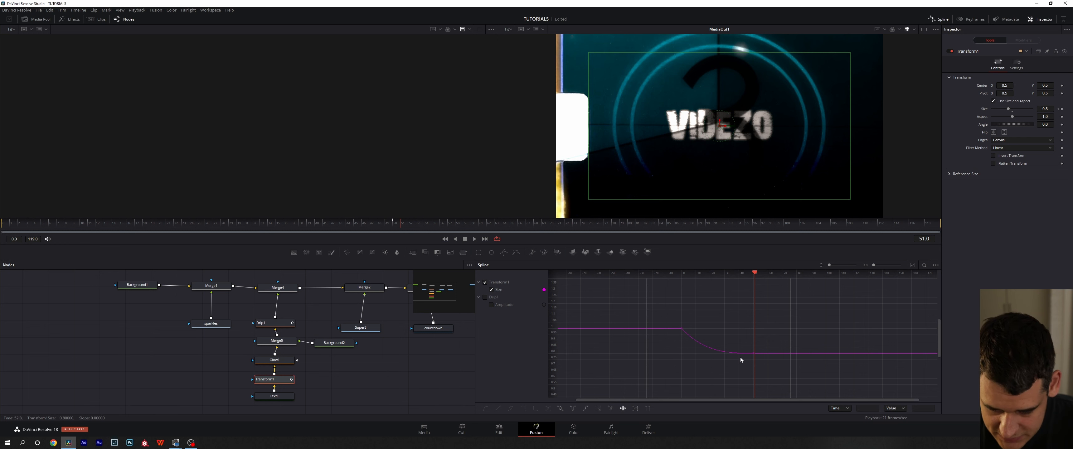
mouse_move(792, 350)
mouse_down()
mouse_move(814, 351)
mouse_move(771, 352)
mouse_up()
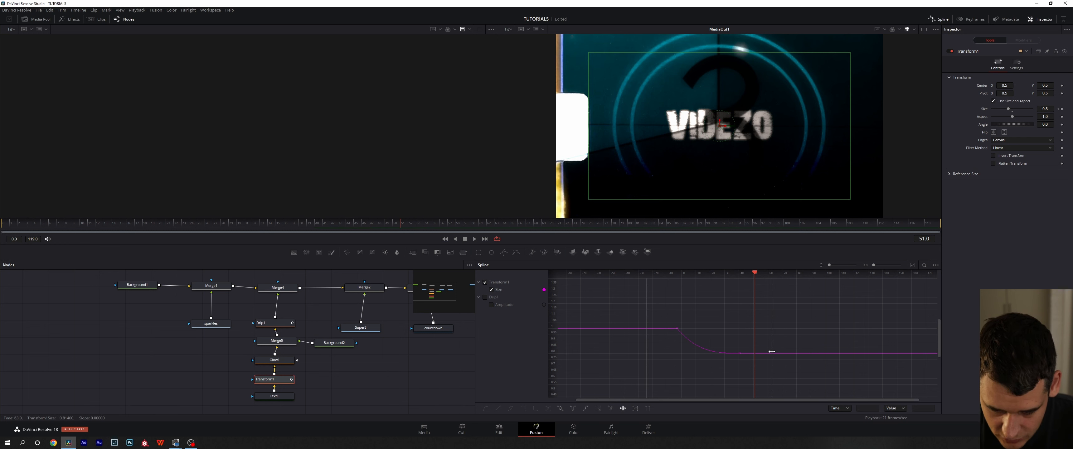
Try reshaping the Size curve with a Shape Box around both keyframes, and discard the box and its changes.
click(635, 408)
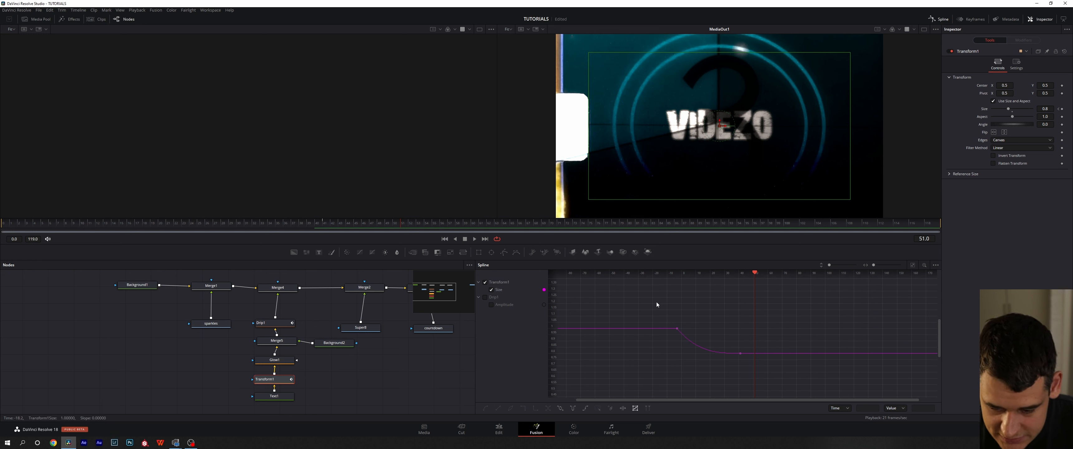
drag(663, 323, 759, 352)
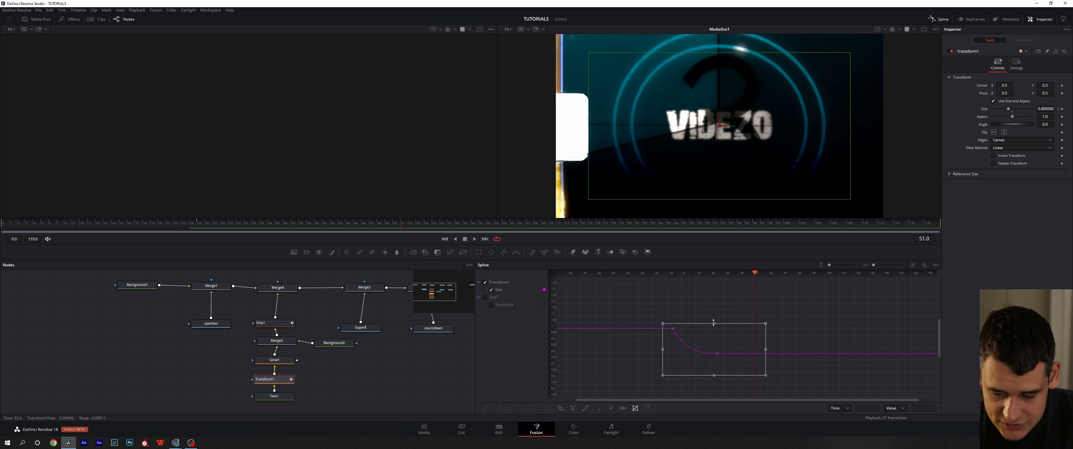
mouse_move(713, 323)
mouse_down()
mouse_move(719, 349)
mouse_move(721, 324)
mouse_up()
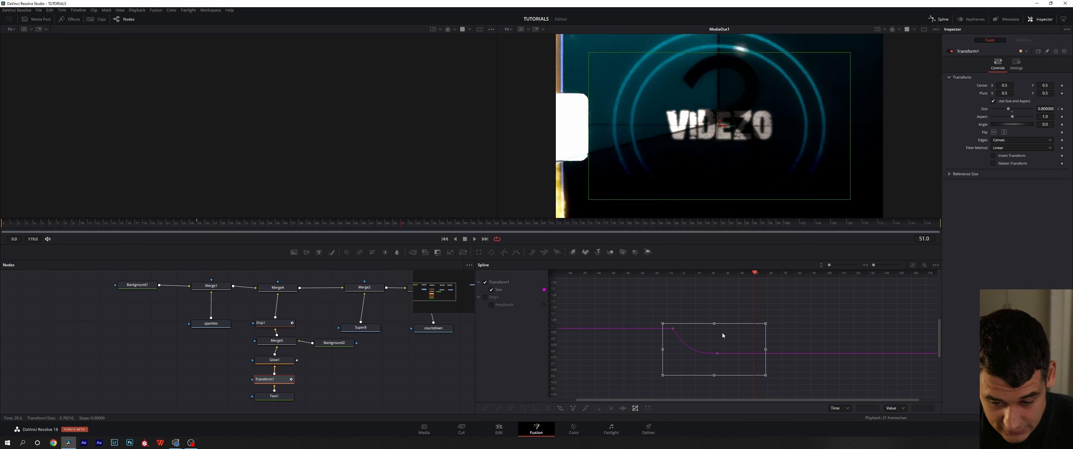
click(635, 408)
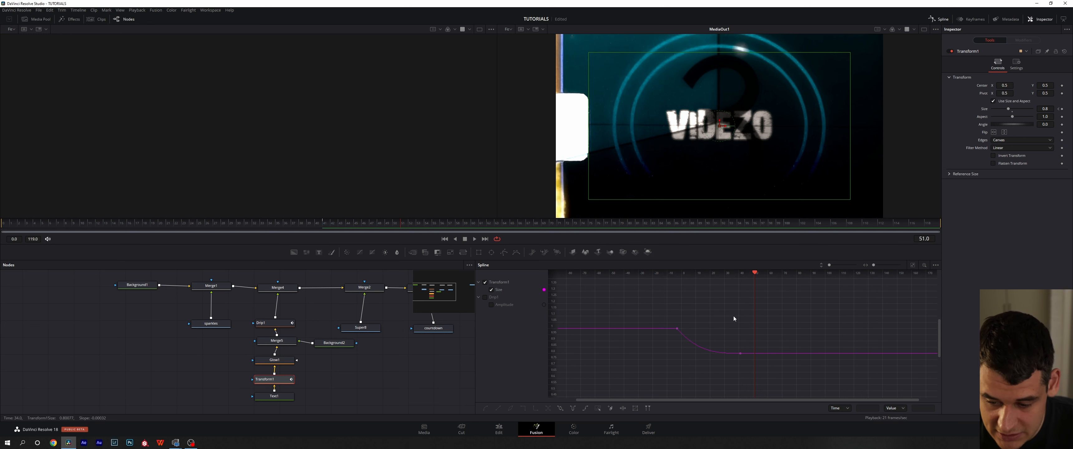
click(935, 265)
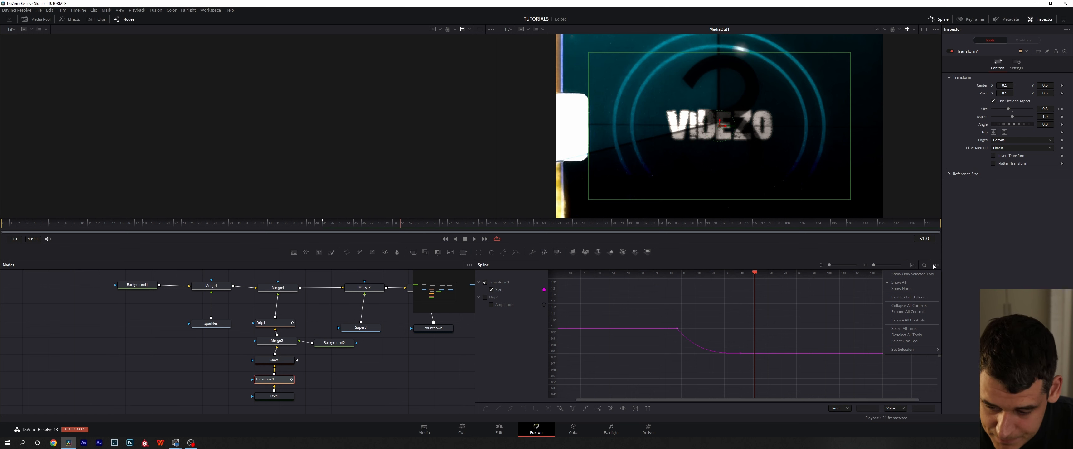
click(761, 262)
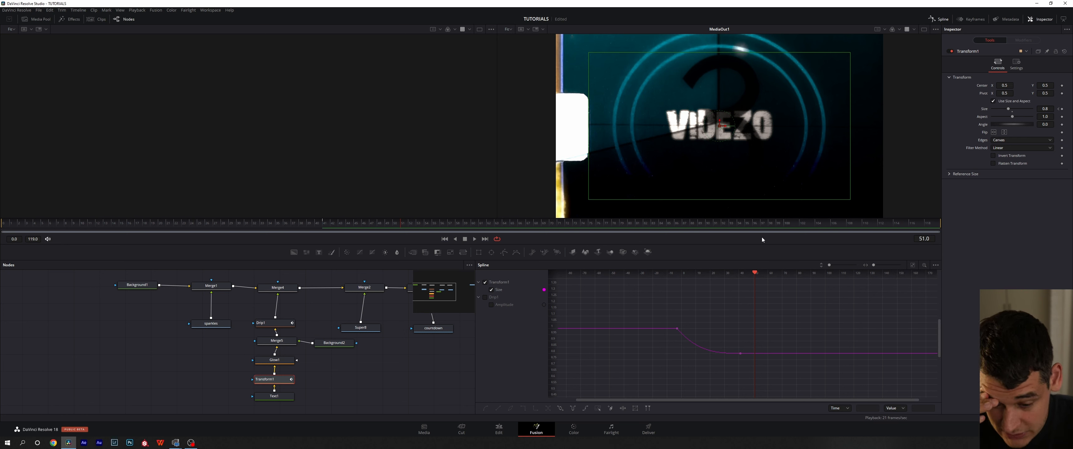
Show the Keyframes editor alongside the Spline editor, hide both, and show only the Spline editor again.
click(970, 19)
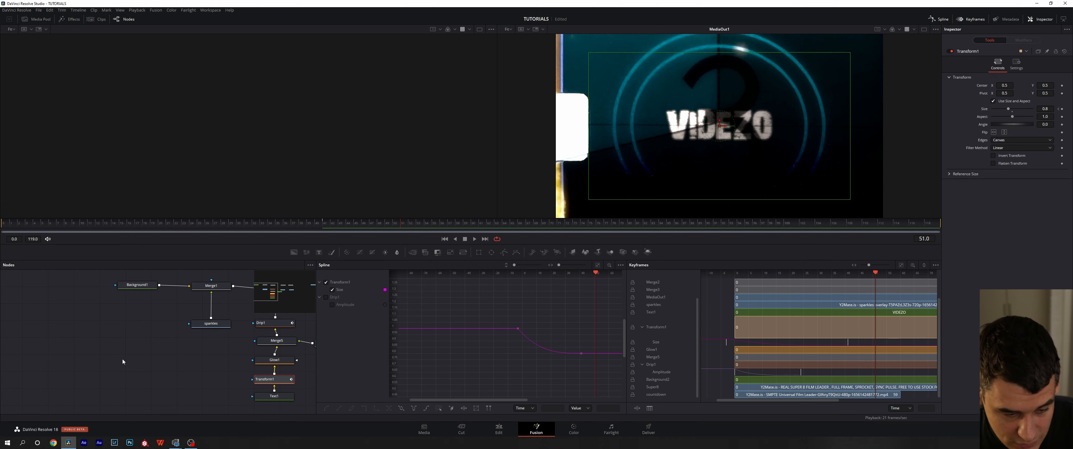
click(973, 19)
click(939, 18)
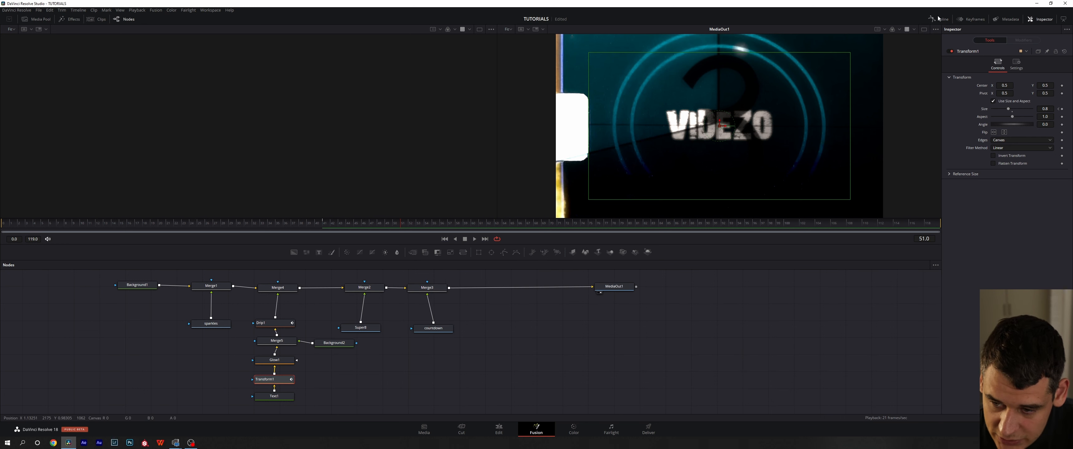
click(938, 19)
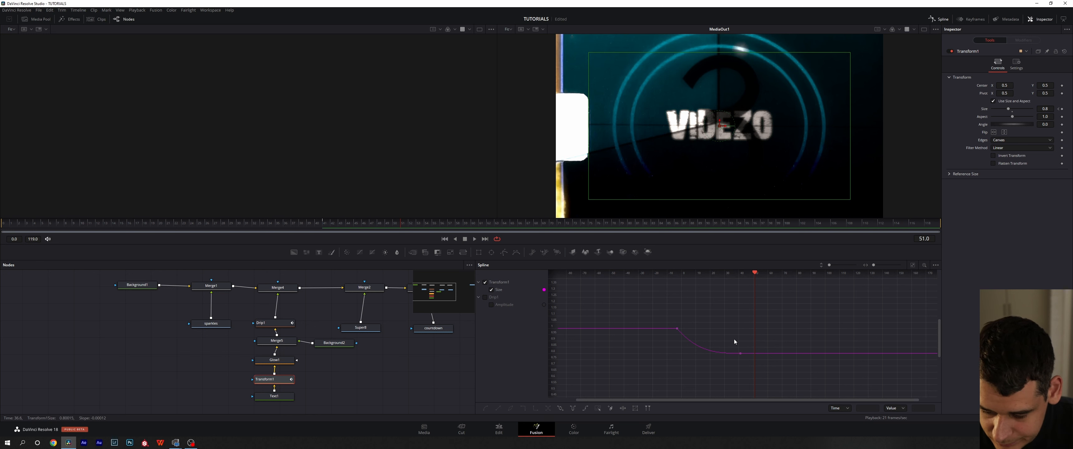
Scrub the playhead back to frame 23 and forward to frame 47 to preview the Size animation.
drag(755, 273, 714, 316)
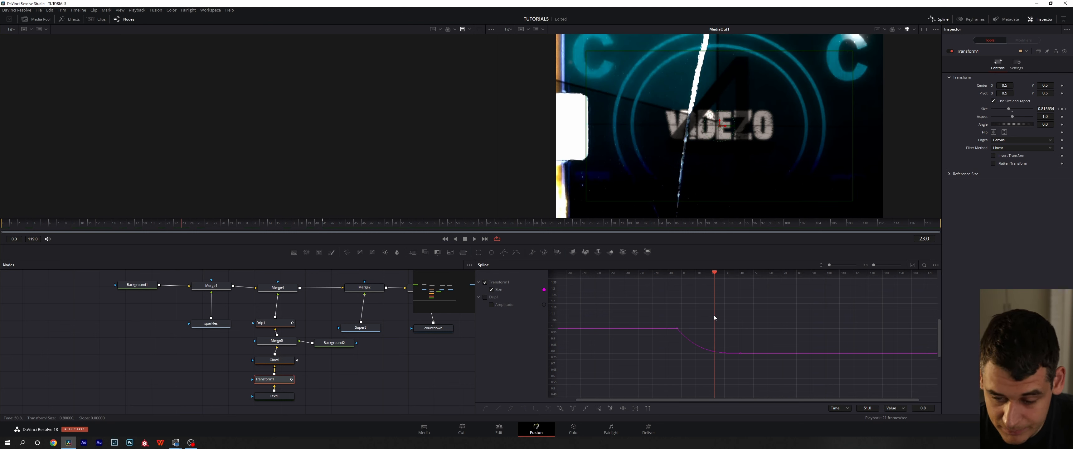
drag(714, 315, 749, 314)
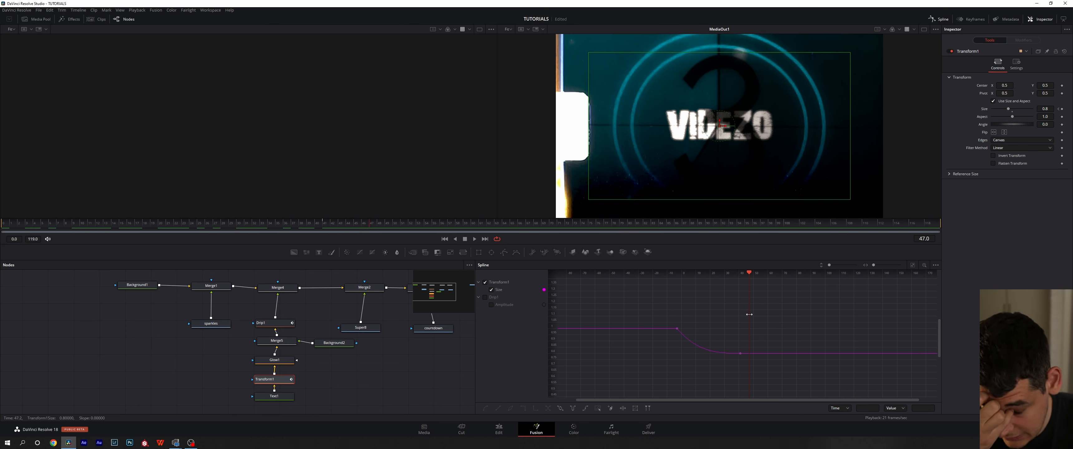